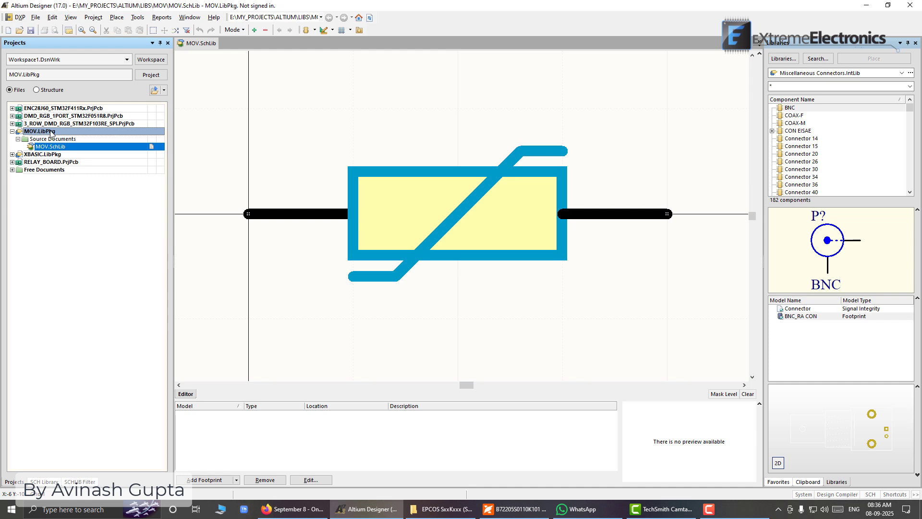
Add a new PCB library document to the MOV.LibPkg integrated library project
right_click(51, 133)
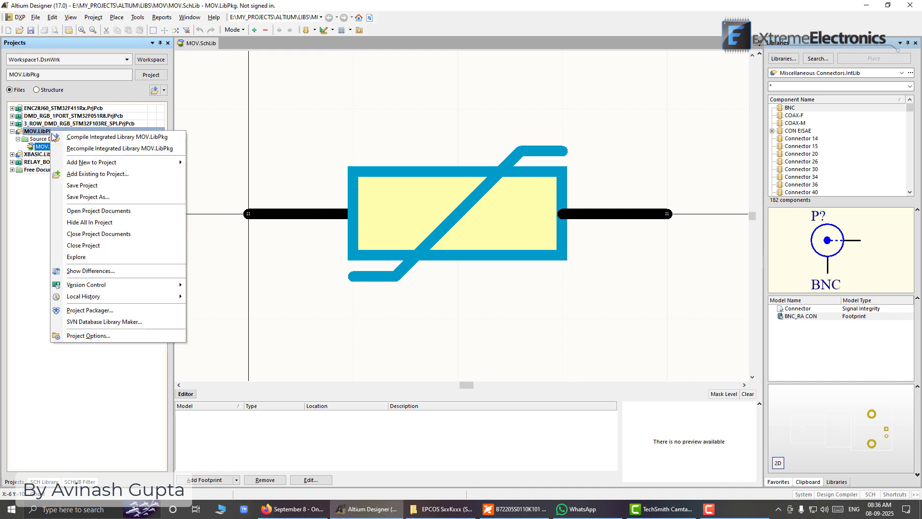
mouse_move(70, 162)
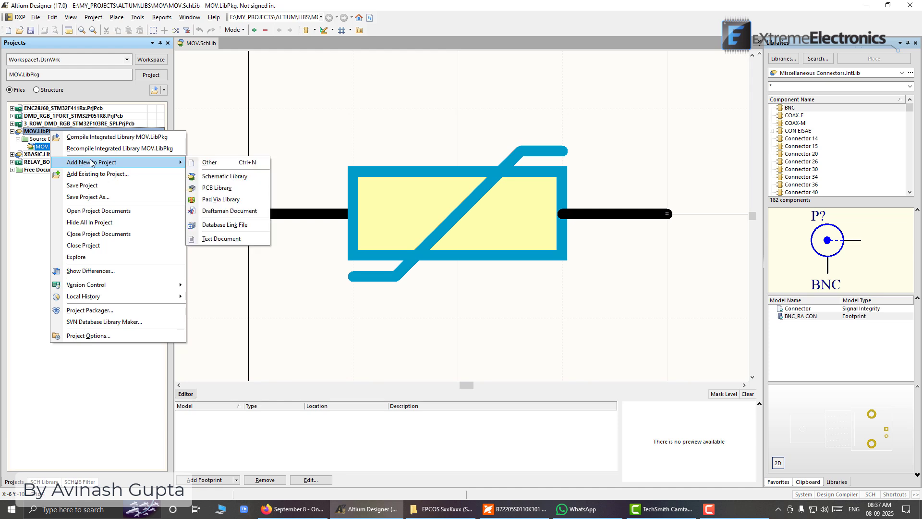
left_click(242, 190)
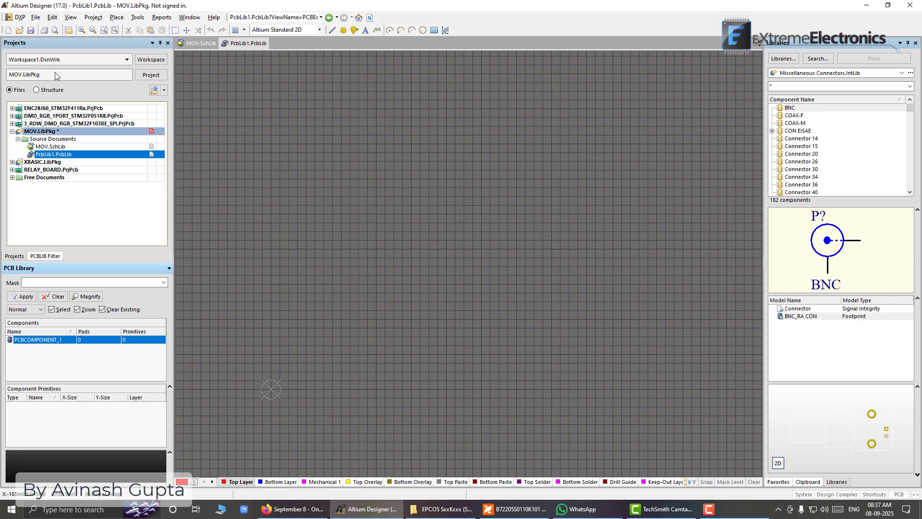
Save the new PCB library as MOV in the MOV folder, and save all open documents and the project
left_click(35, 17)
left_click(62, 102)
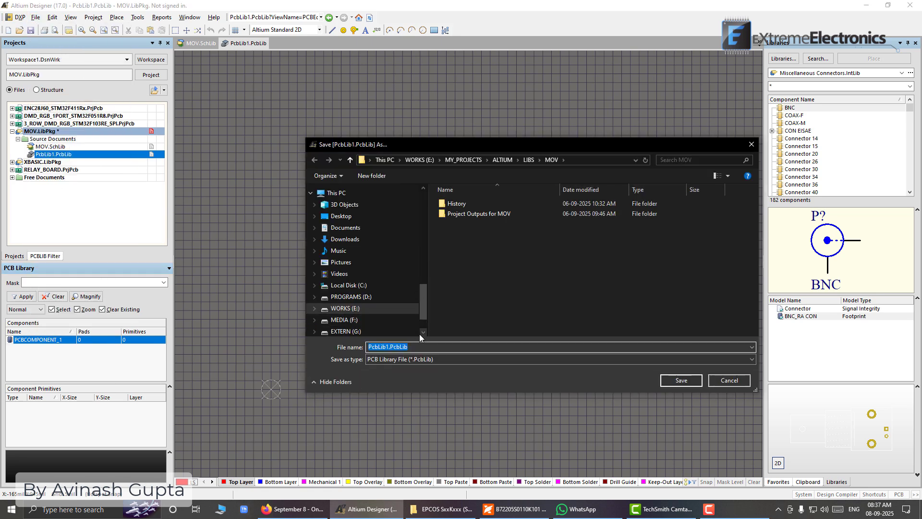
type("MOV.")
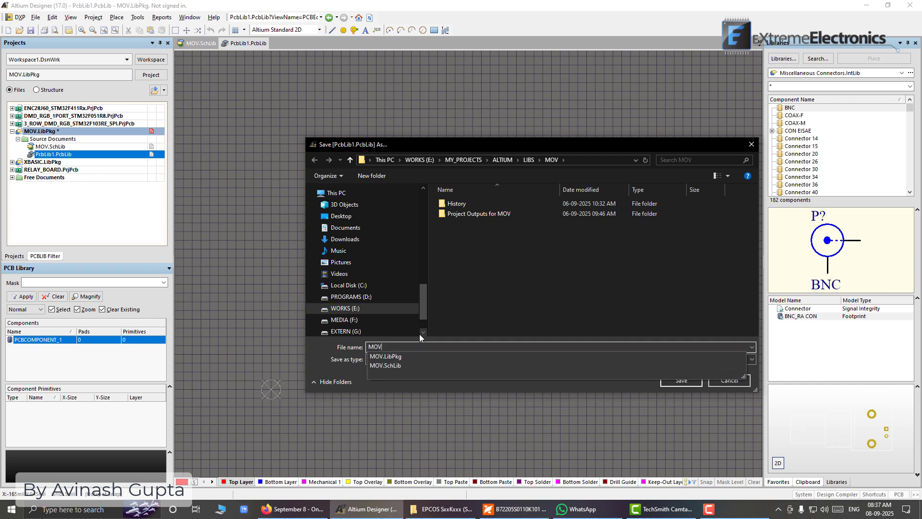
left_click(316, 344)
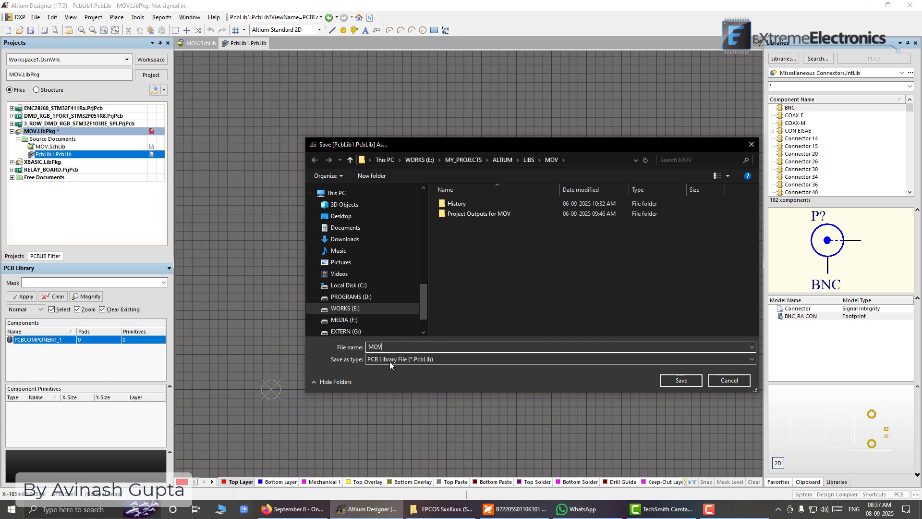
left_click(688, 380)
left_click(34, 18)
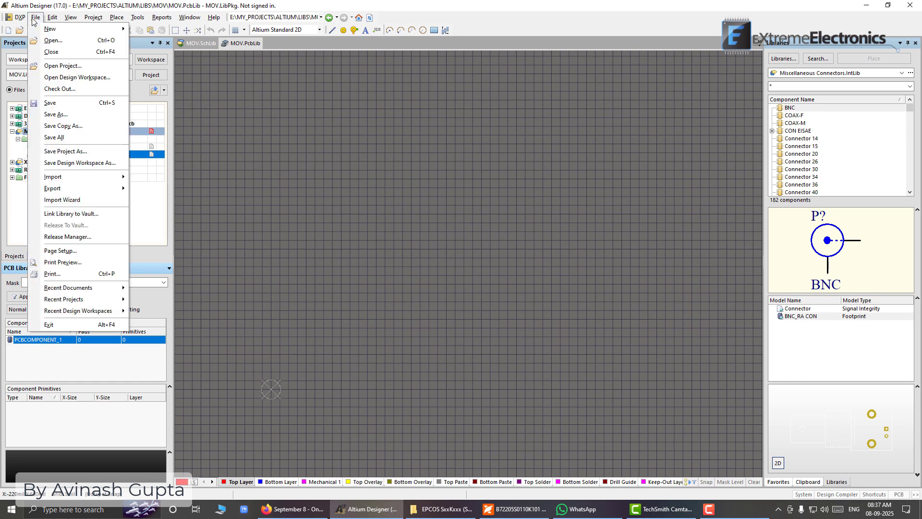
left_click(55, 140)
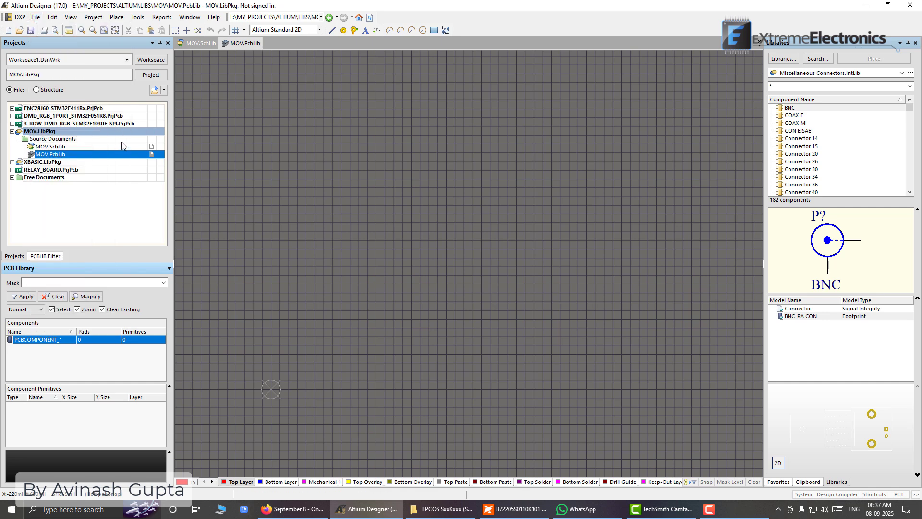
Switch the footprint editor's measurement units from mil to millimetres
mouse_move(312, 339)
right_mouse_down()
mouse_move(383, 295)
mouse_move(468, 259)
right_mouse_up()
scroll(478, 276, "down", 3)
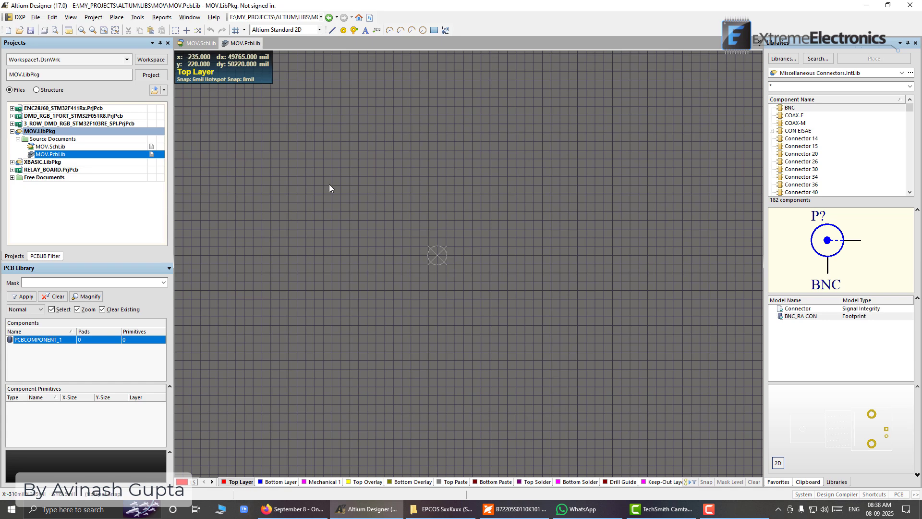
right_click_drag(397, 318, 384, 297)
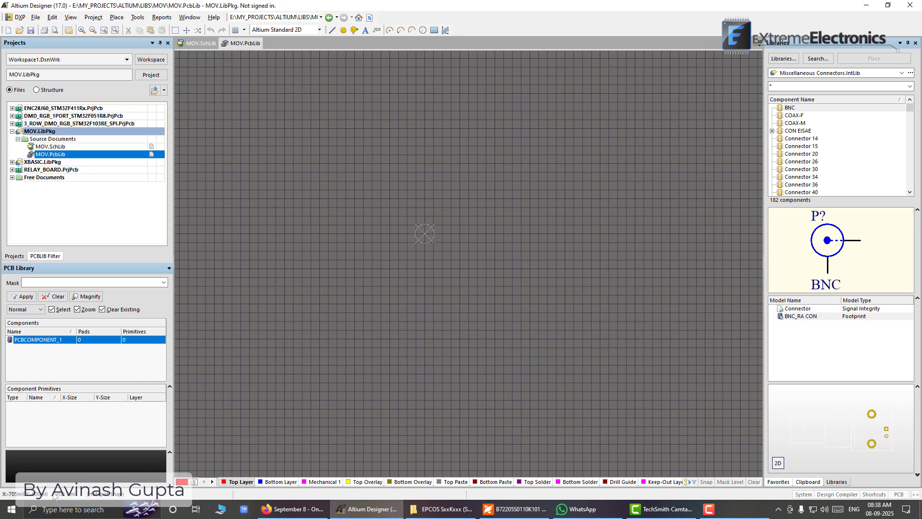
left_click(356, 211)
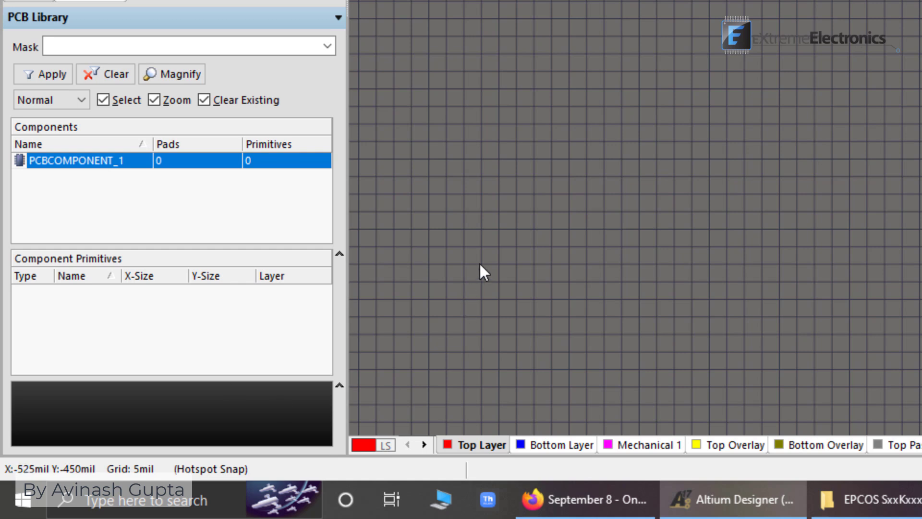
key("q")
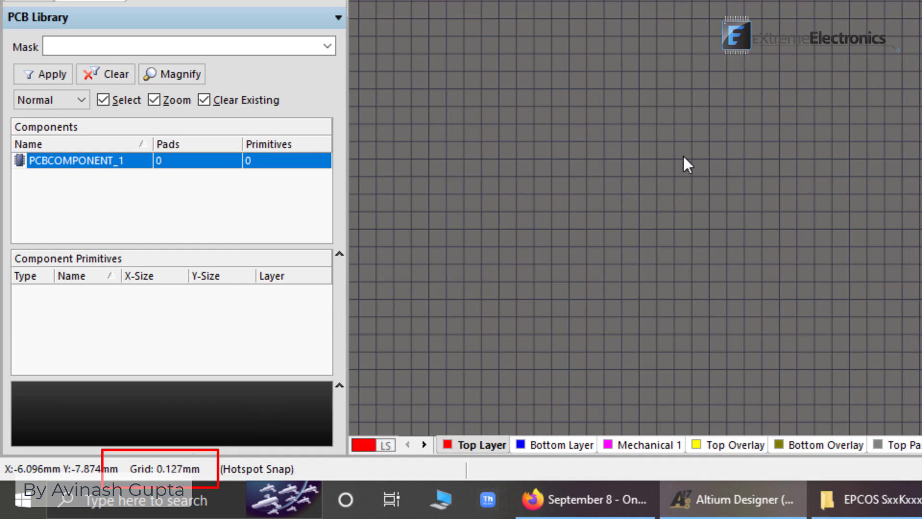
key("q")
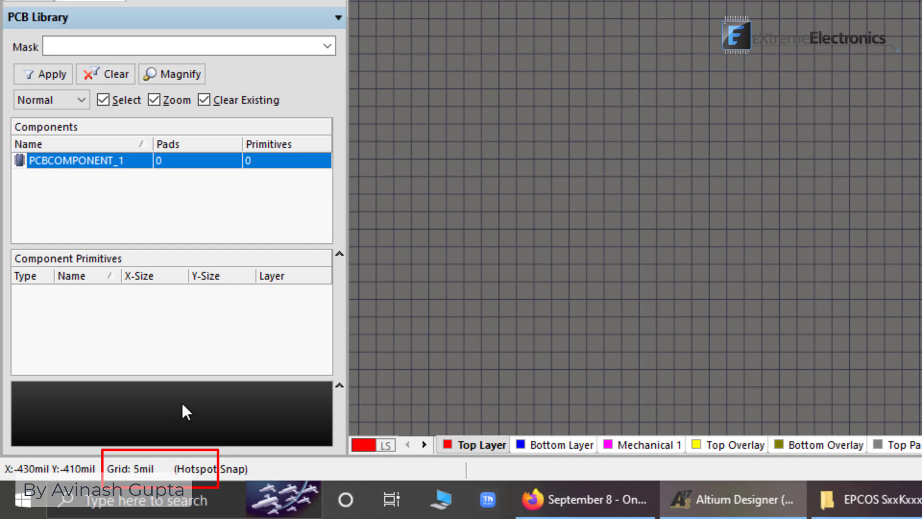
key("q")
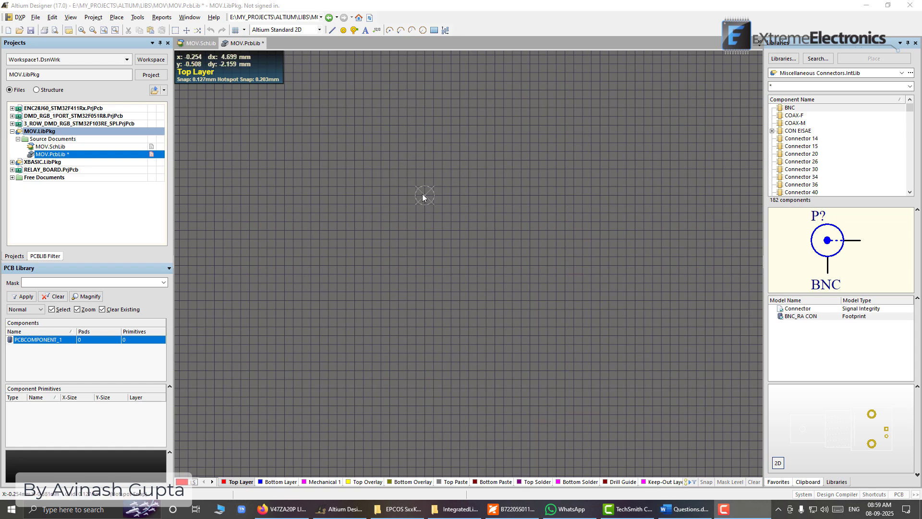
scroll(423, 197, "up", 6)
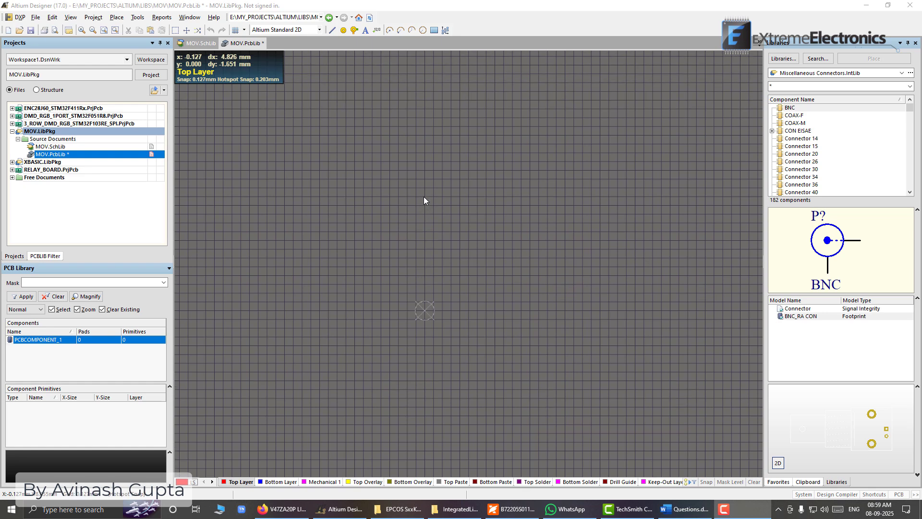
scroll(424, 201, "down", 7)
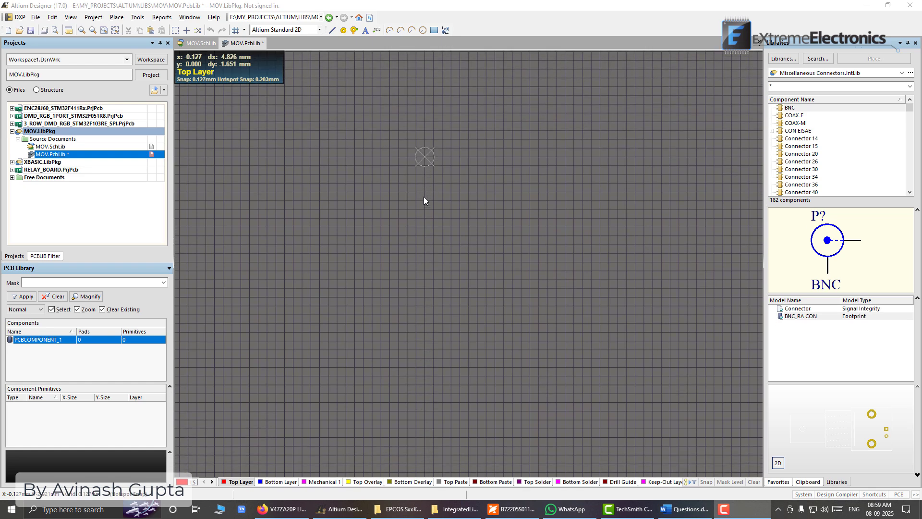
scroll(424, 201, "up", 4)
scroll(424, 198, "down", 3)
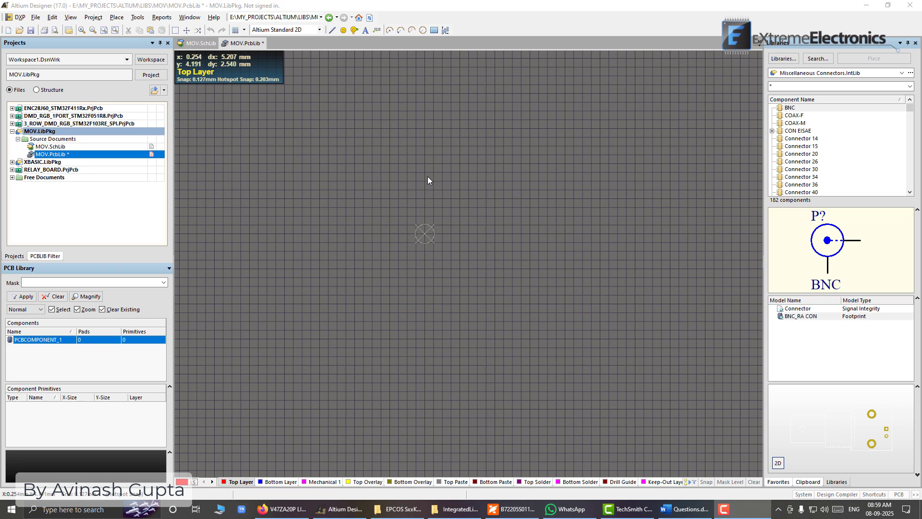
scroll(428, 186, "left", 5, "shift")
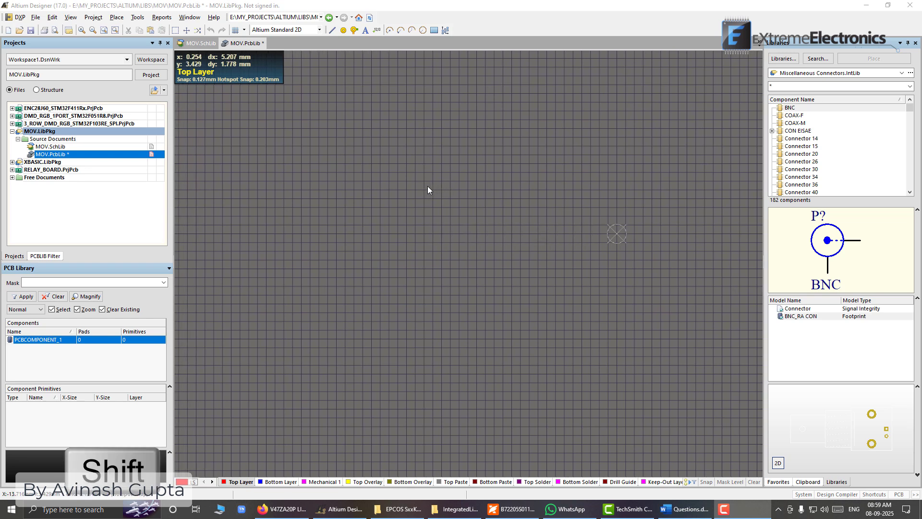
scroll(428, 187, "right", 3, "shift")
scroll(428, 186, "right", 5, "shift")
scroll(427, 190, "left", 8, "shift")
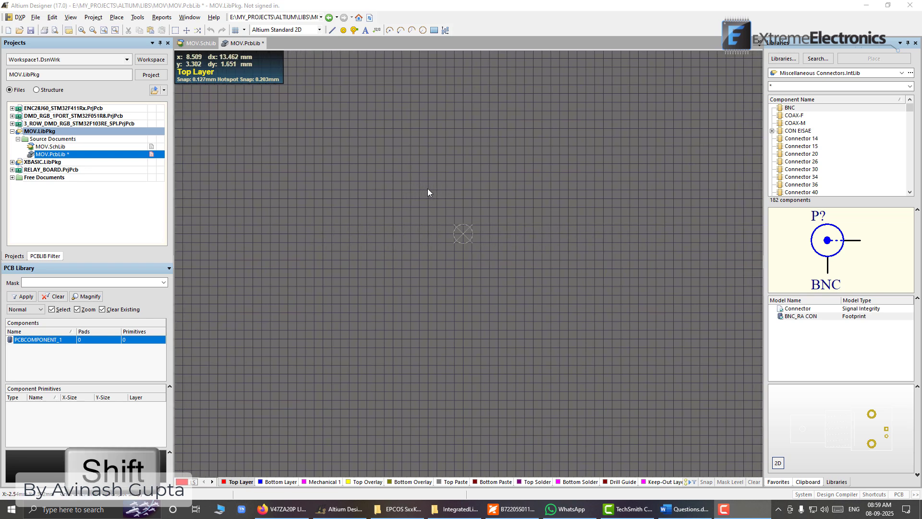
scroll(428, 188, "right", 9, "shift")
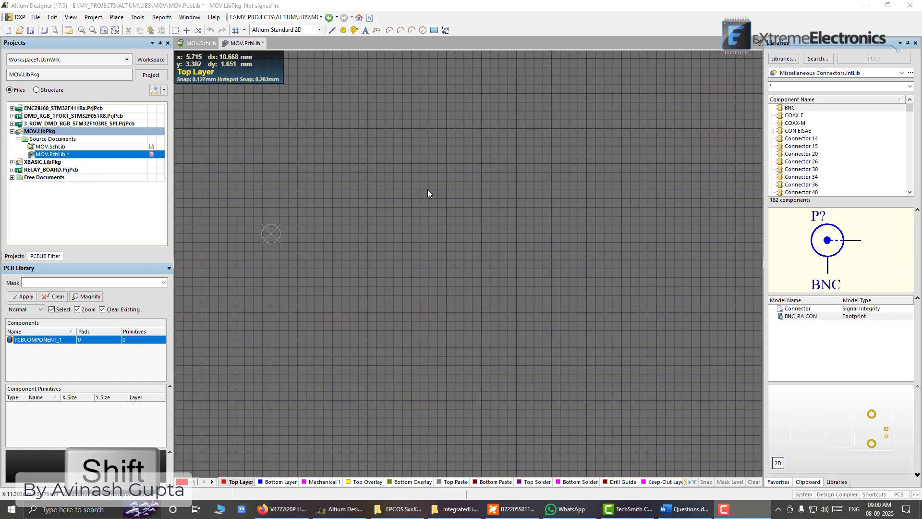
scroll(427, 189, "left", 4, "shift")
scroll(427, 189, "left", 5, "shift")
scroll(427, 189, "right", 9, "shift")
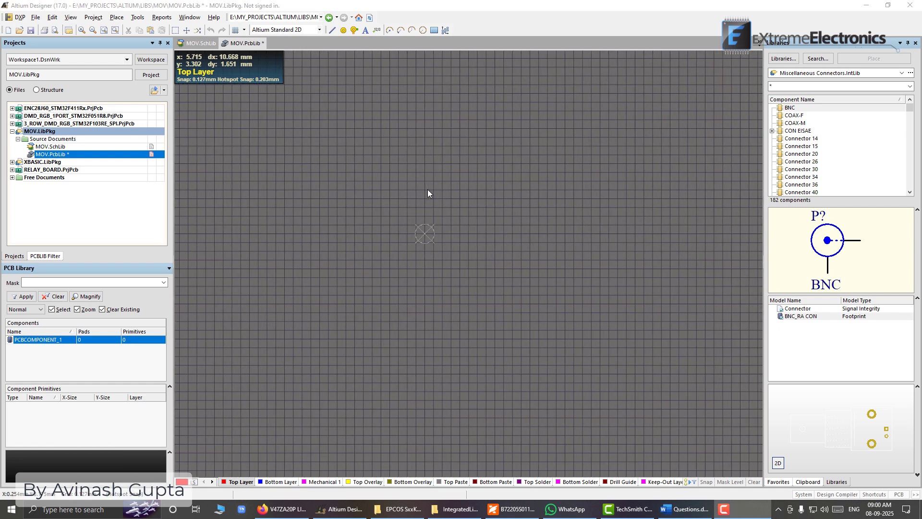
scroll(428, 193, "left", 4, "shift")
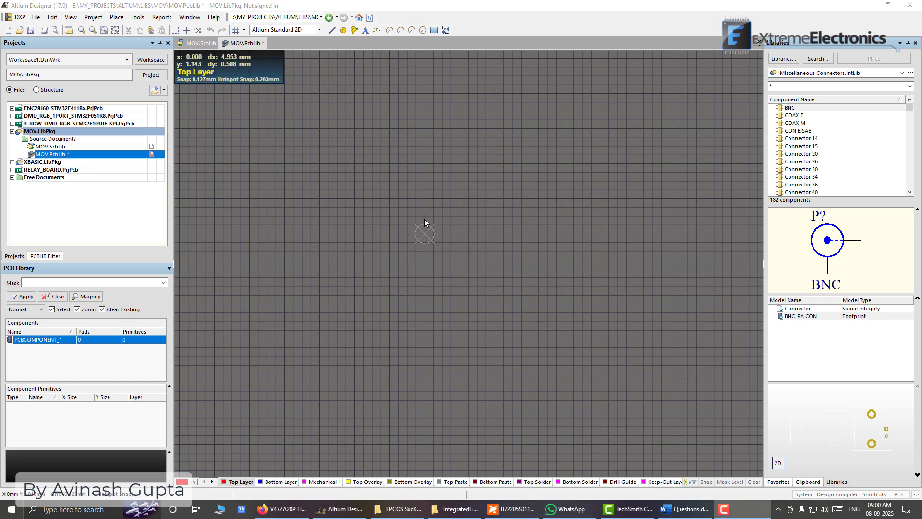
scroll(417, 235, "up", 3, "ctrl")
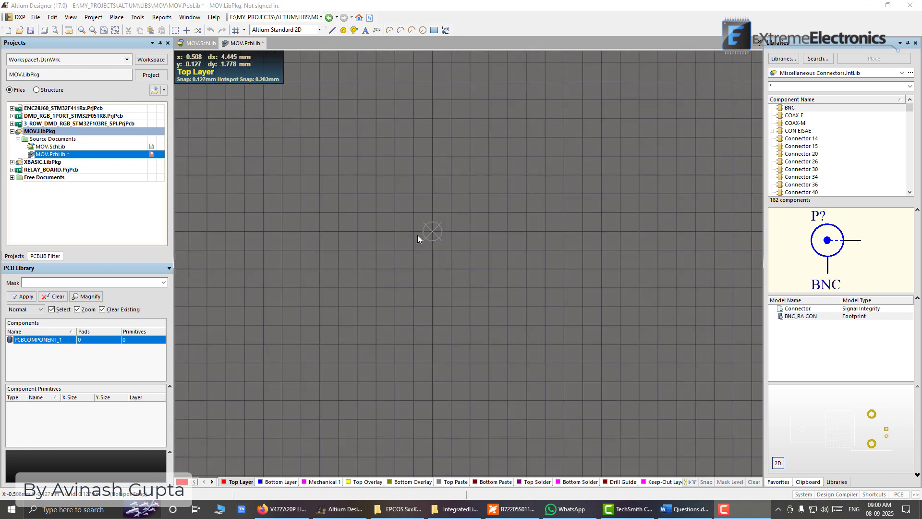
scroll(417, 235, "down", 6, "ctrl")
scroll(417, 235, "up", 5, "ctrl")
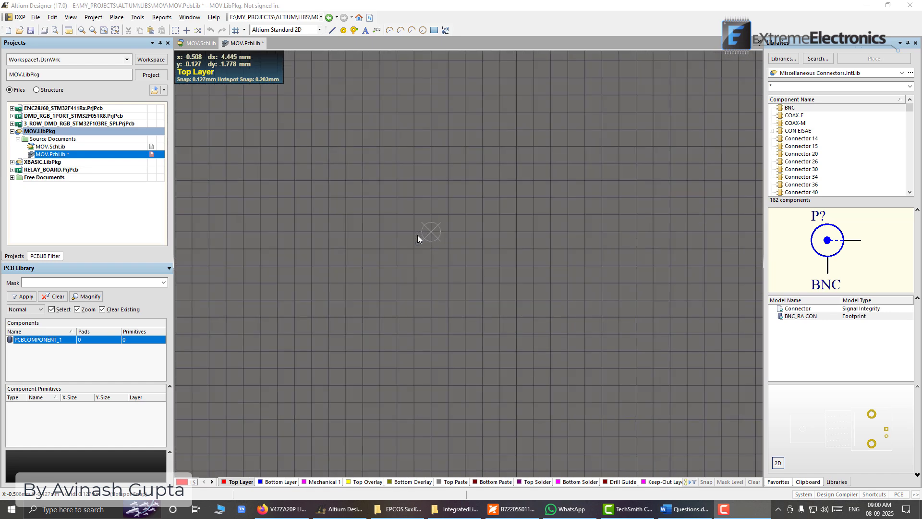
scroll(417, 235, "down", 3, "ctrl")
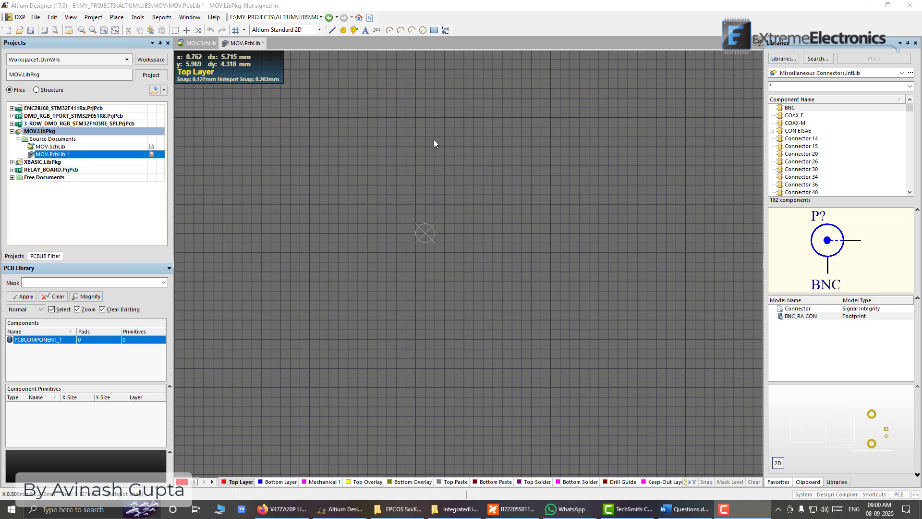
left_click(116, 18)
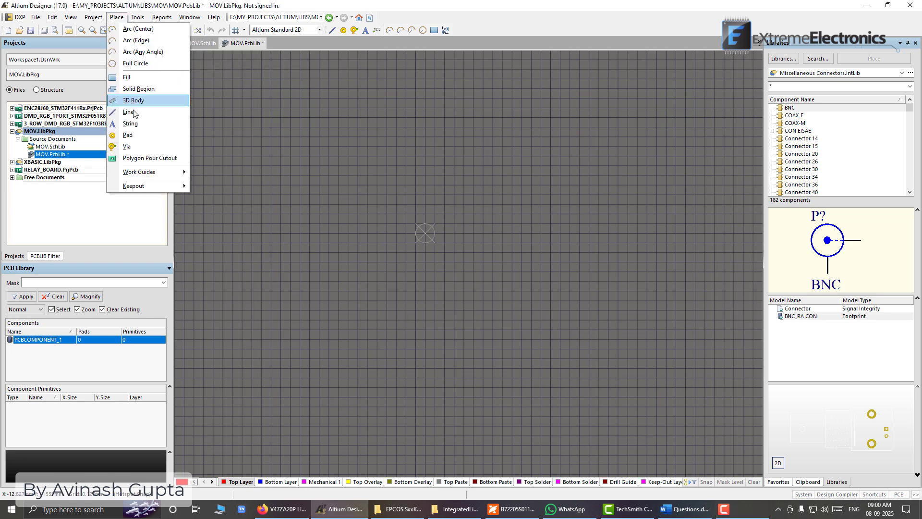
left_click(117, 18)
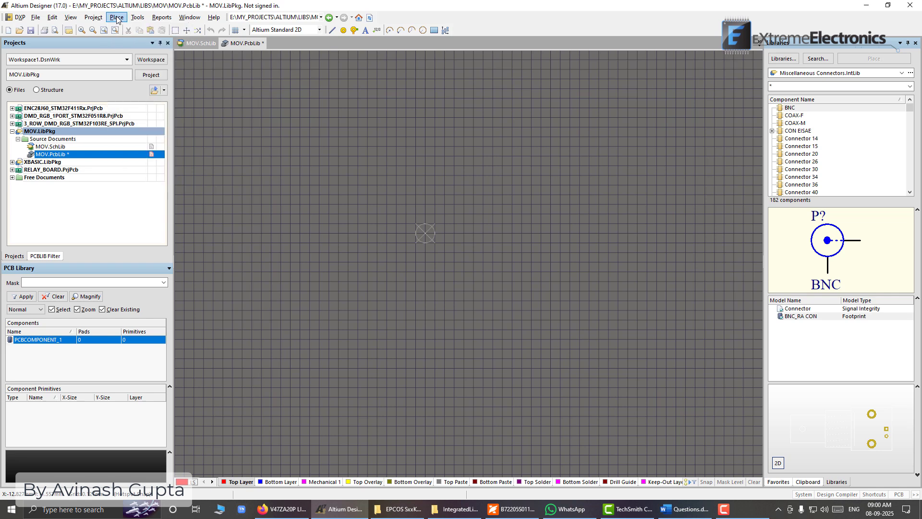
left_click(117, 18)
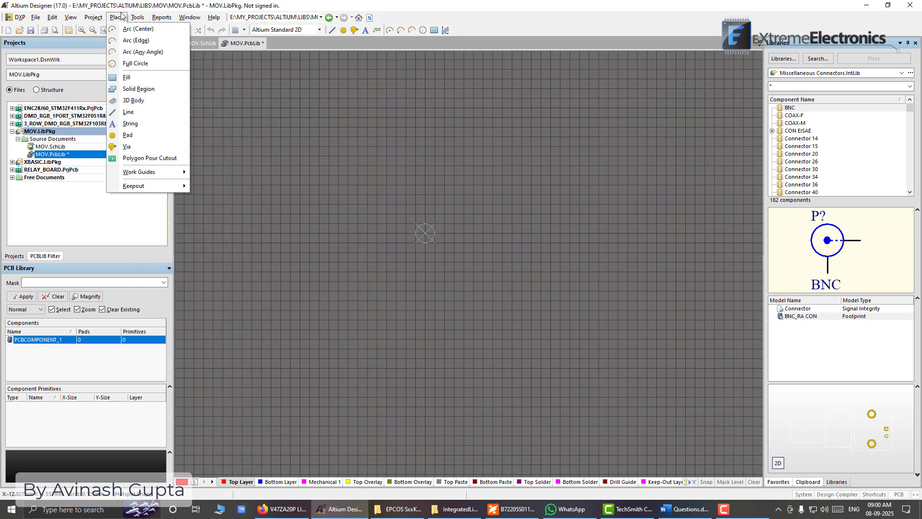
Switch to the EPCOS varistor datasheet PDF and examine the package drawing and the Dimensions table for lead spacing and body size
left_click(512, 509)
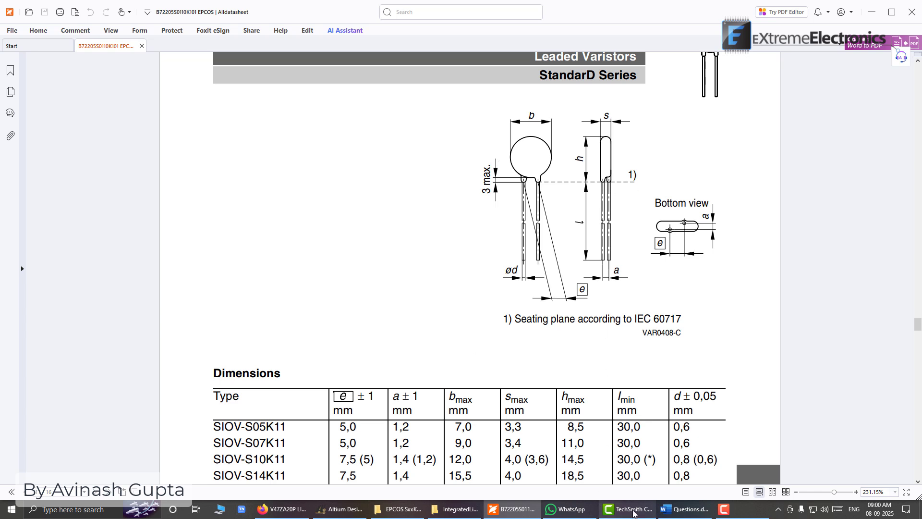
key("alt+Tab")
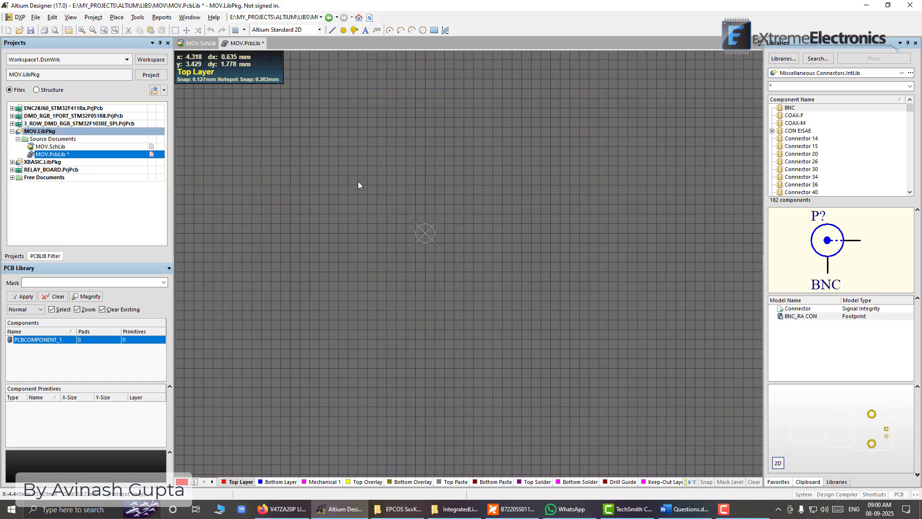
left_click(514, 505)
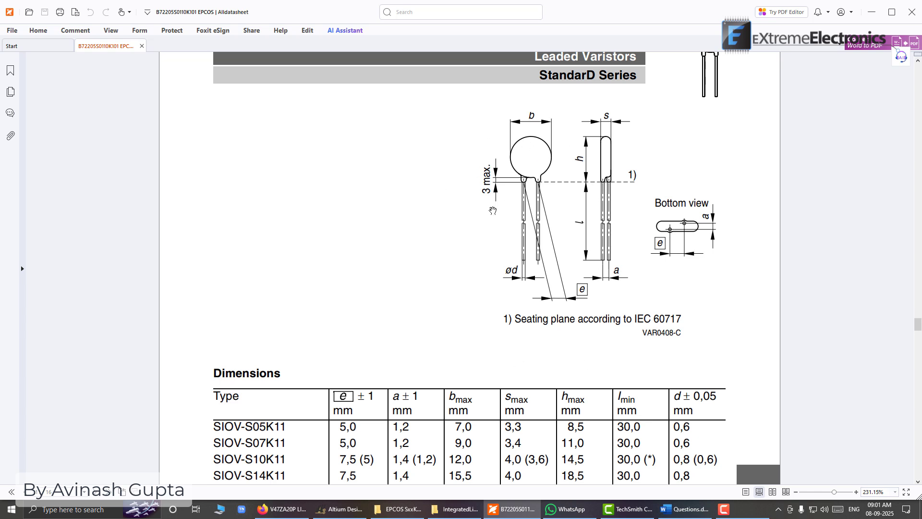
scroll(140, 94, "up", 3)
scroll(561, 240, "up", 2)
scroll(562, 236, "down", 6)
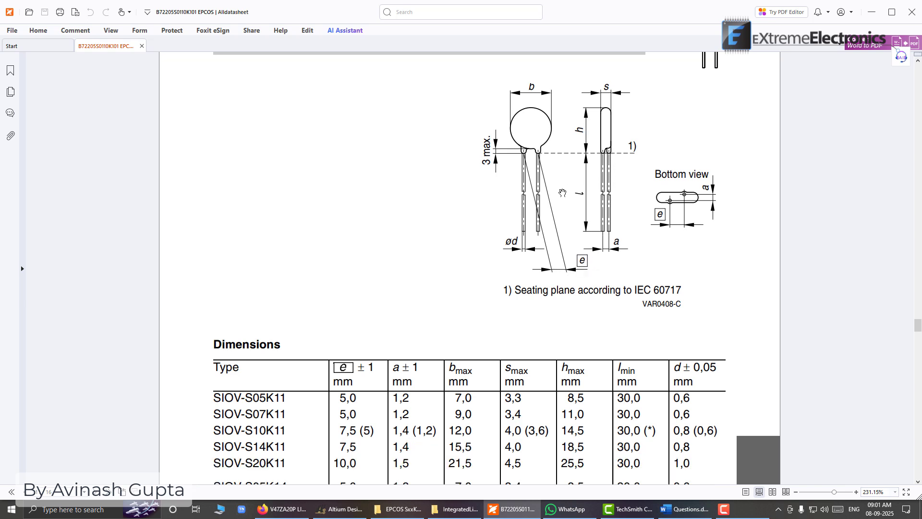
scroll(427, 210, "down", 3)
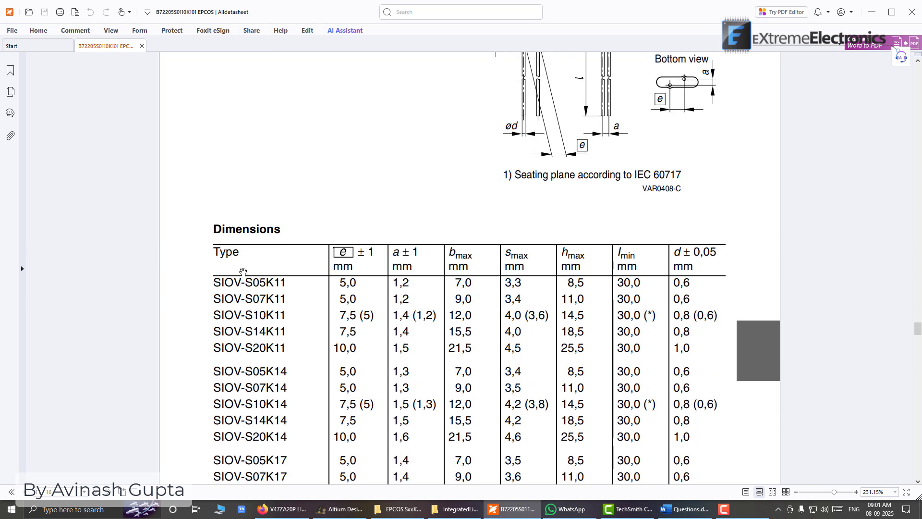
scroll(320, 238, "up", 1)
scroll(327, 241, "up", 3)
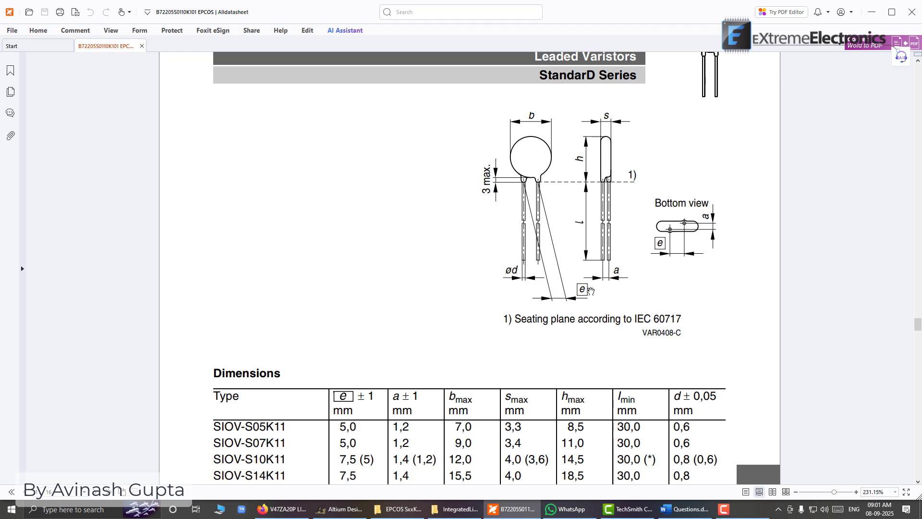
scroll(293, 284, "down", 11)
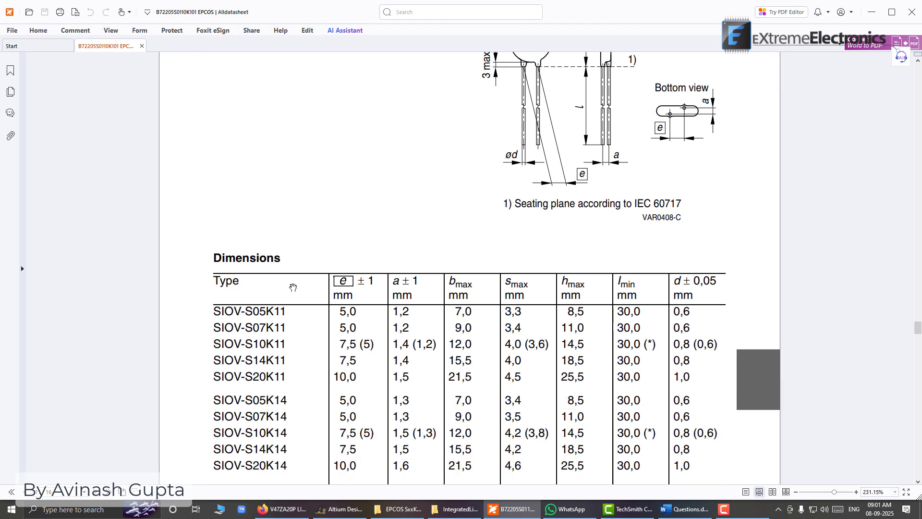
Look up the lead spacing e for type SIOV-S20K30 in the datasheet's Dimensions table
scroll(294, 283, "down", 10)
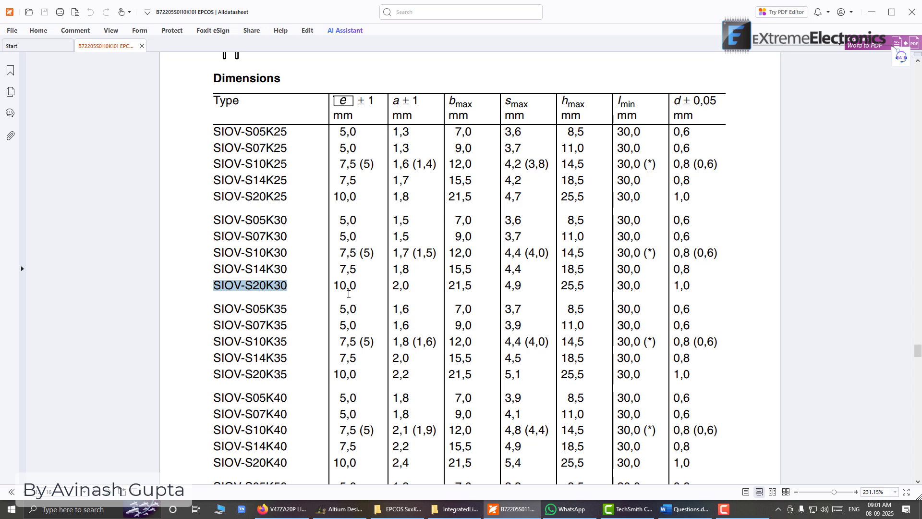
double_click(336, 285)
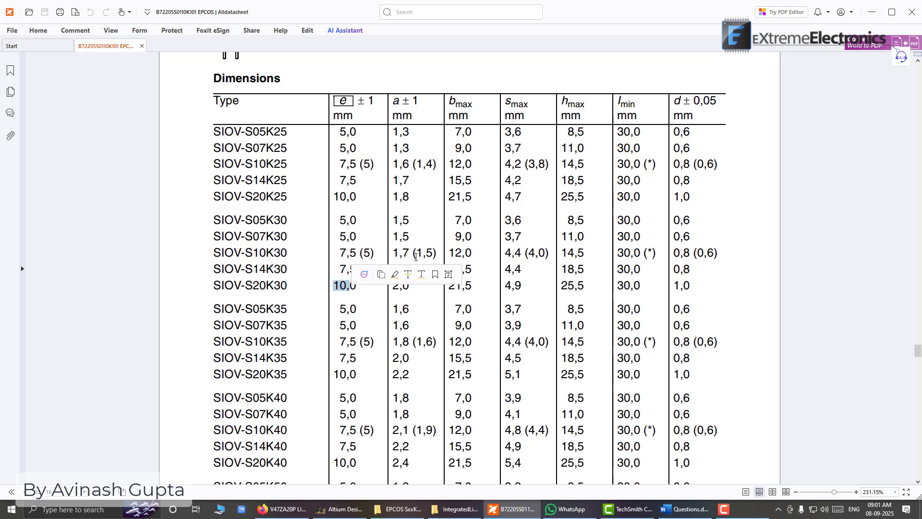
left_click(339, 116)
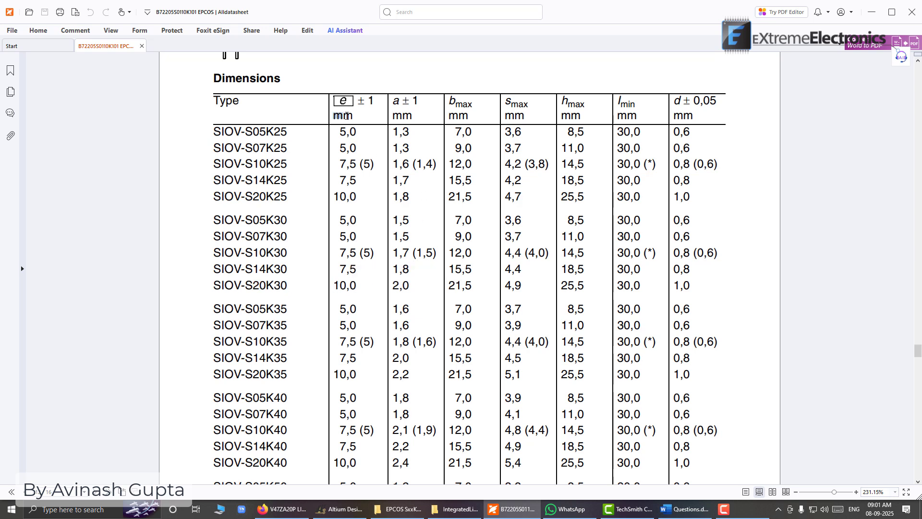
left_click_drag(347, 116, 353, 116)
left_click_drag(336, 286, 357, 285)
Check the package drawing for the lead diameter d and look up its value for SIOV-S20K30 in the Dimensions table
left_click(340, 508)
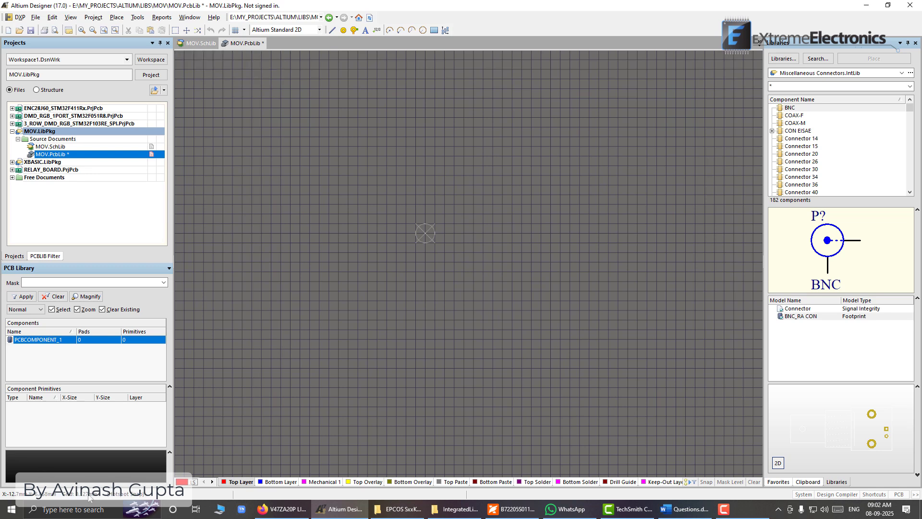
left_click(515, 509)
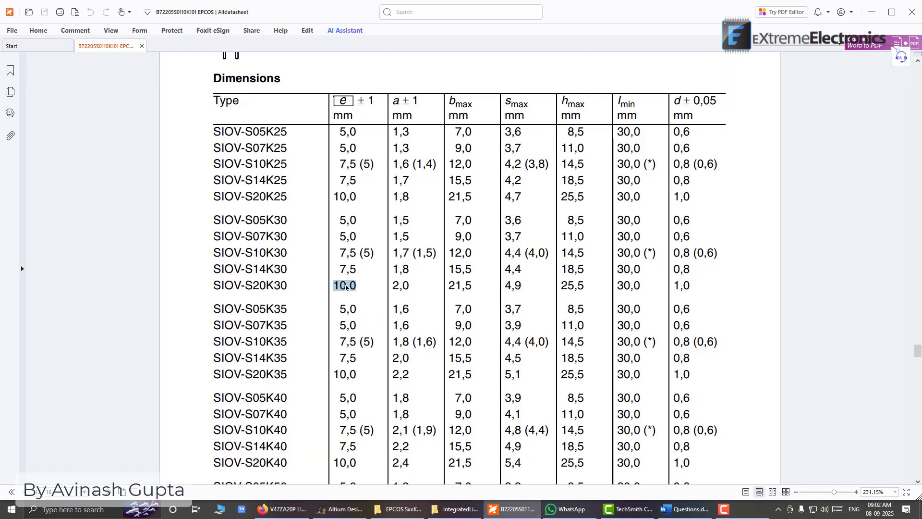
scroll(474, 266, "up", 20)
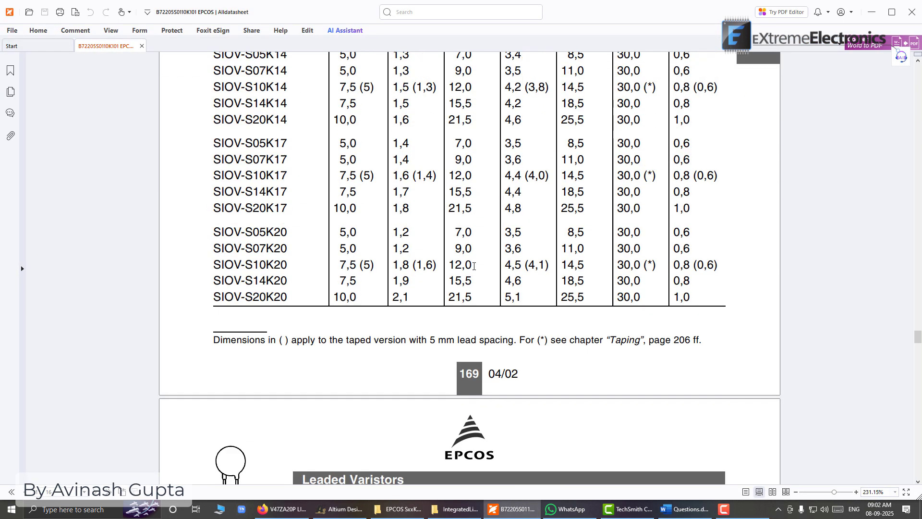
scroll(547, 258, "down", 5)
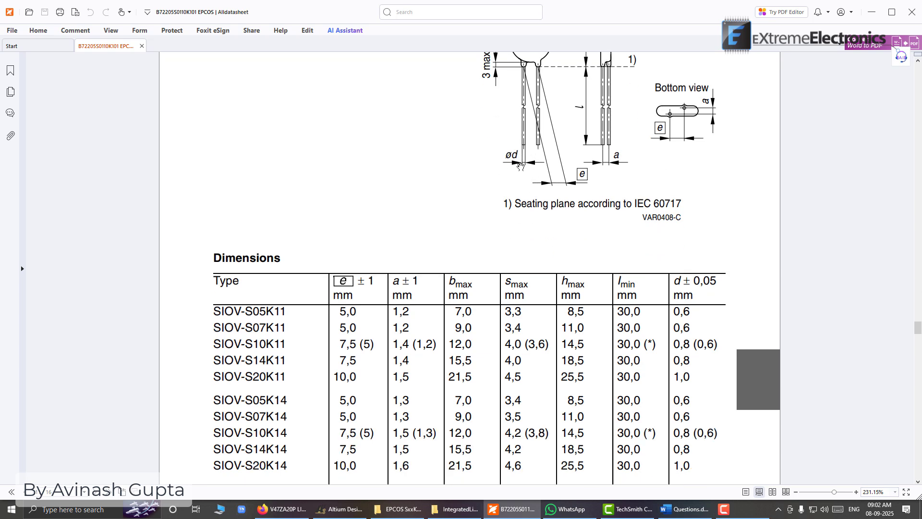
scroll(370, 192, "down", 12)
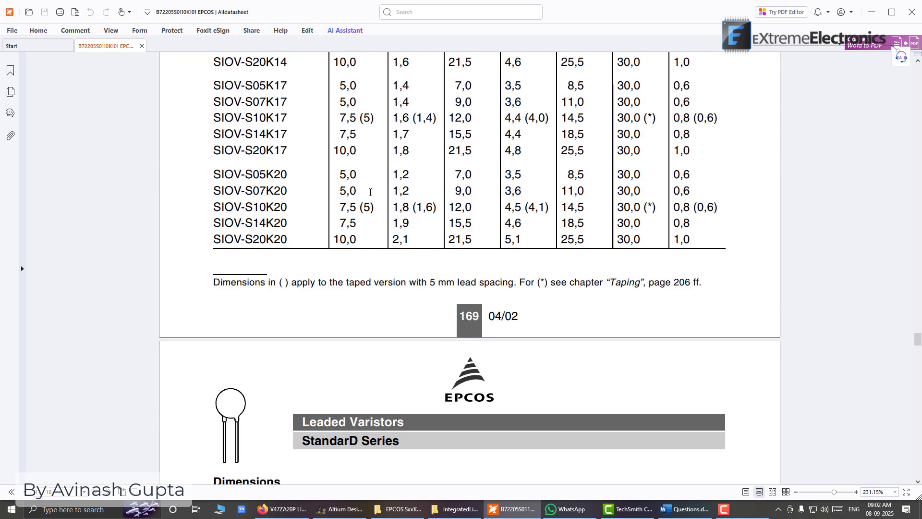
scroll(370, 192, "up", 9)
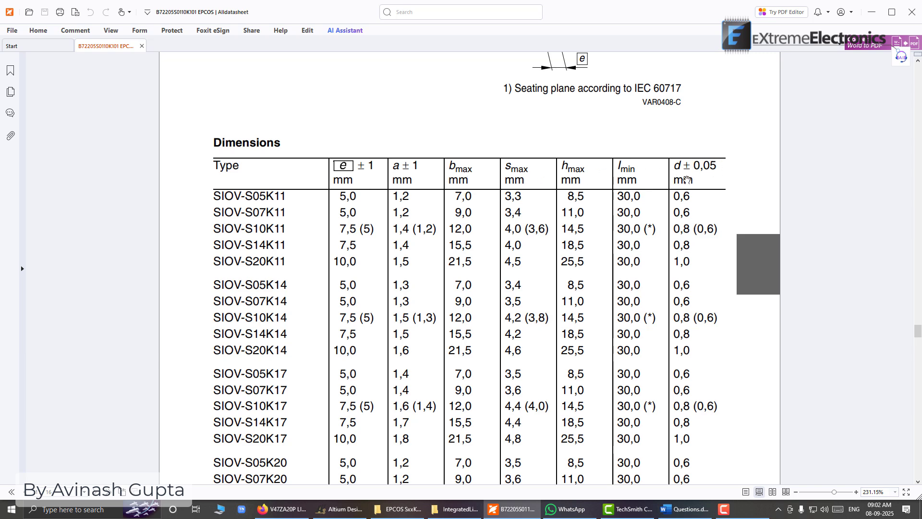
scroll(686, 179, "down", 3)
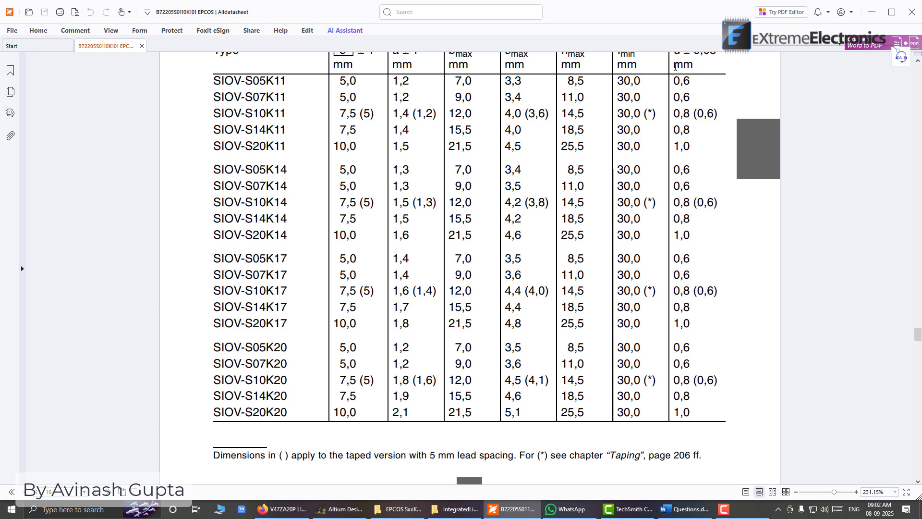
scroll(521, 177, "down", 11)
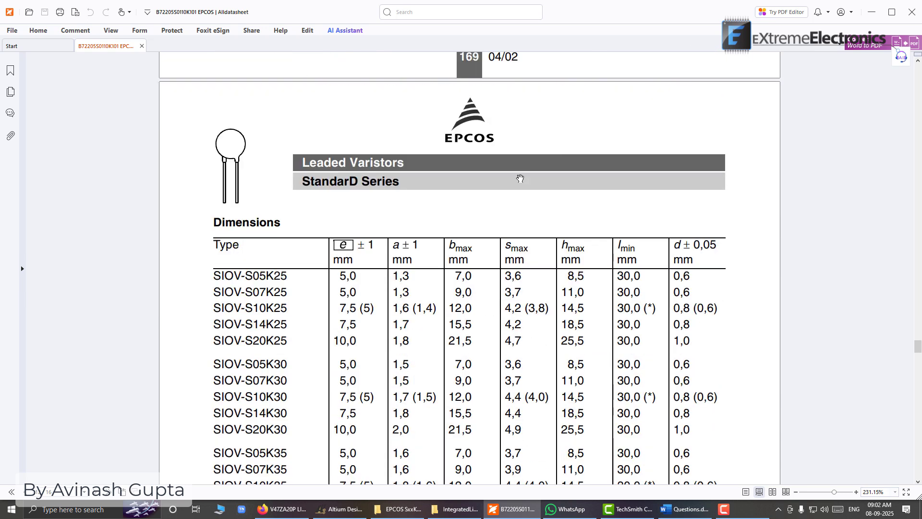
scroll(264, 374, "down", 2)
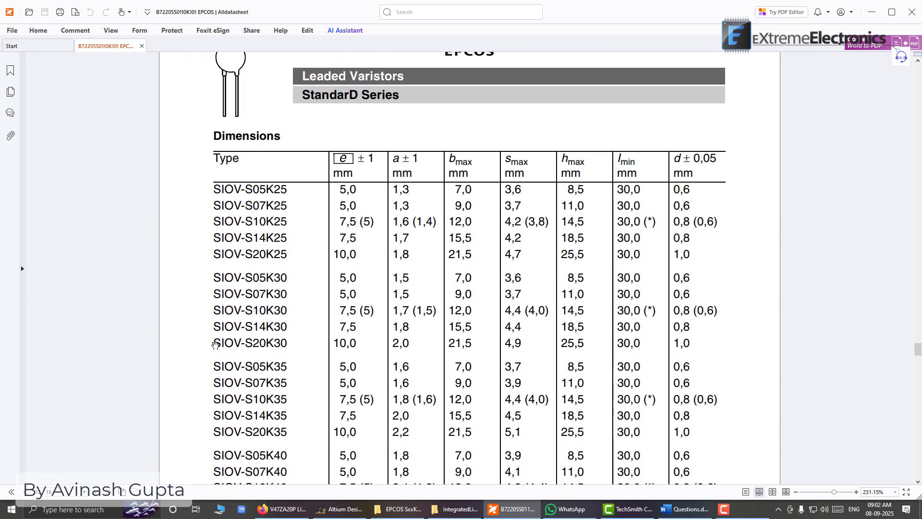
left_click_drag(675, 343, 687, 345)
Switch to Altium Designer and start placing a plated pad with a 1.1 mm round hole and designator 1
left_click(340, 509)
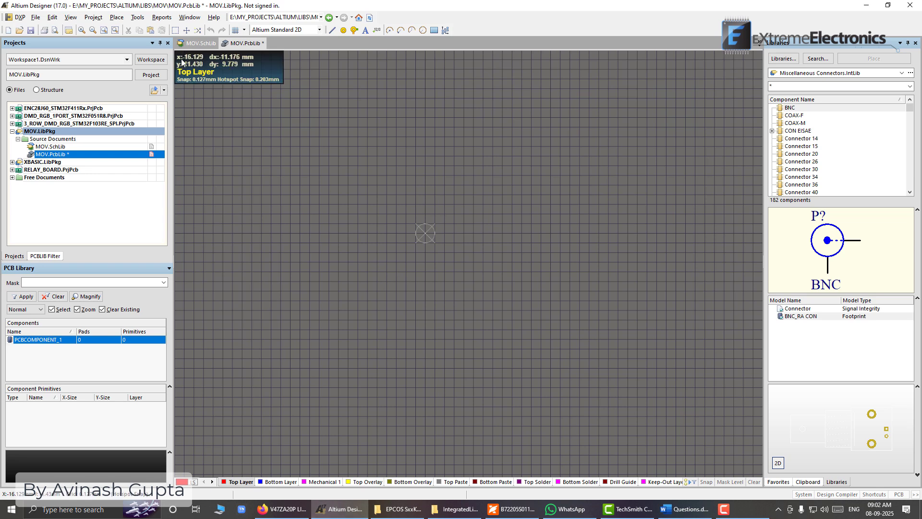
left_click(118, 18)
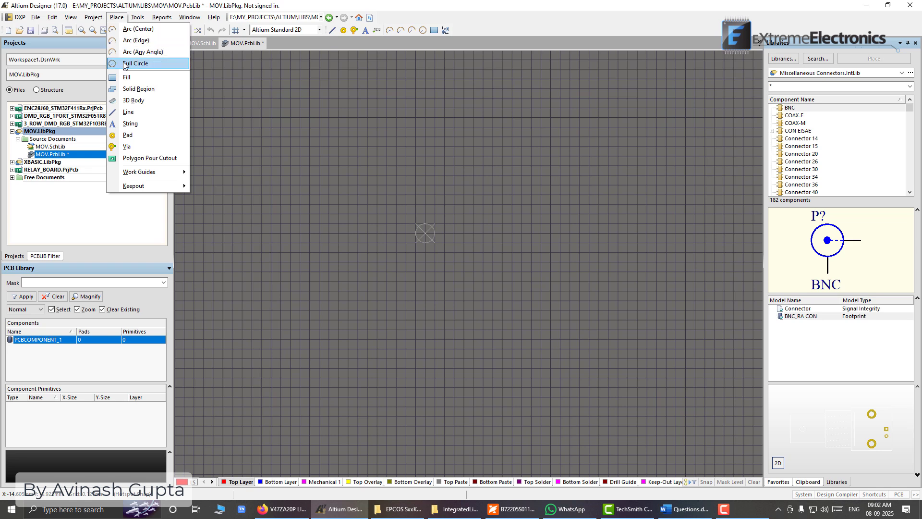
left_click(139, 139)
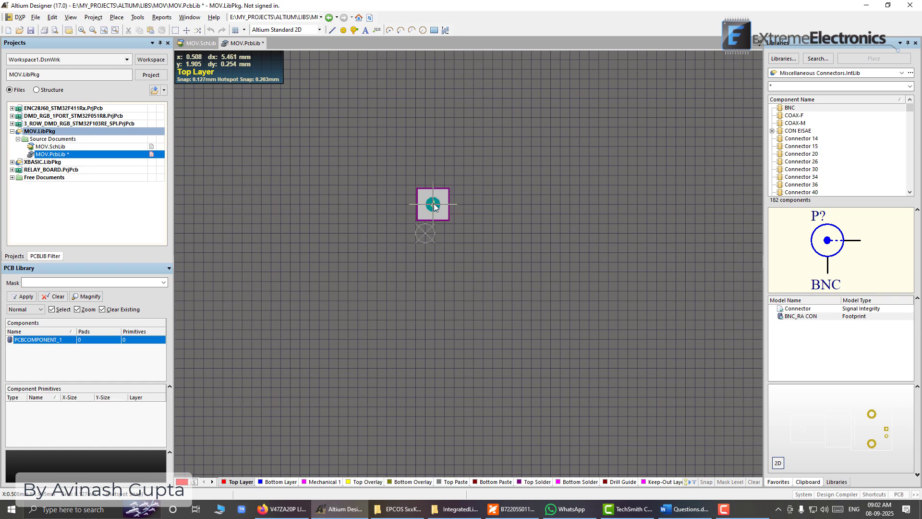
key("Tab")
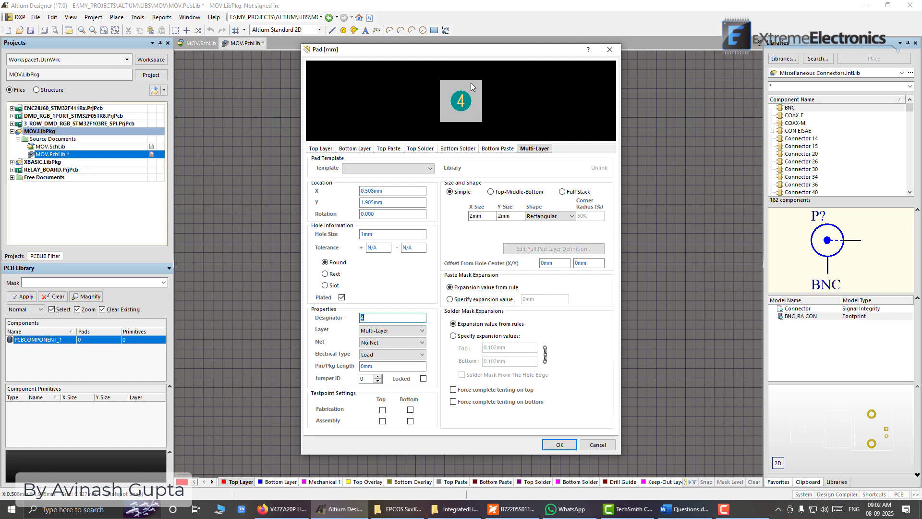
left_click_drag(449, 56, 483, 73)
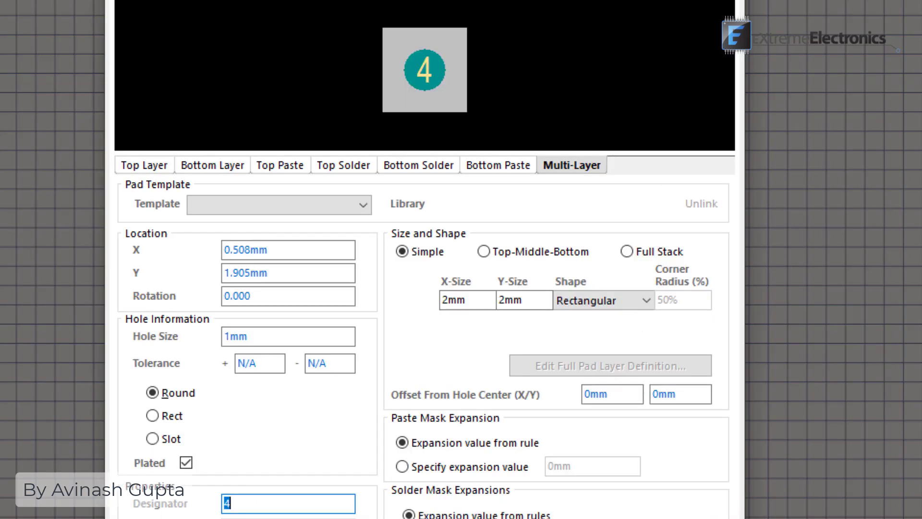
double_click(234, 336)
left_click(231, 337)
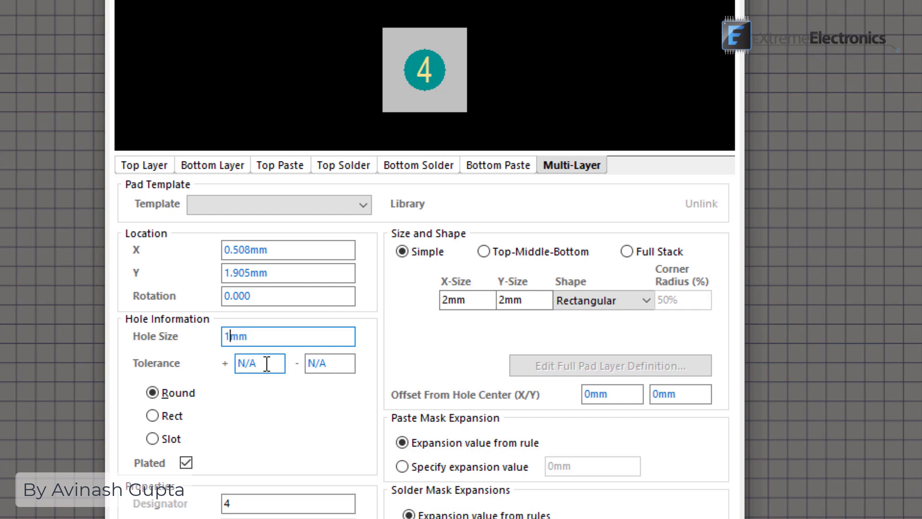
type(".1")
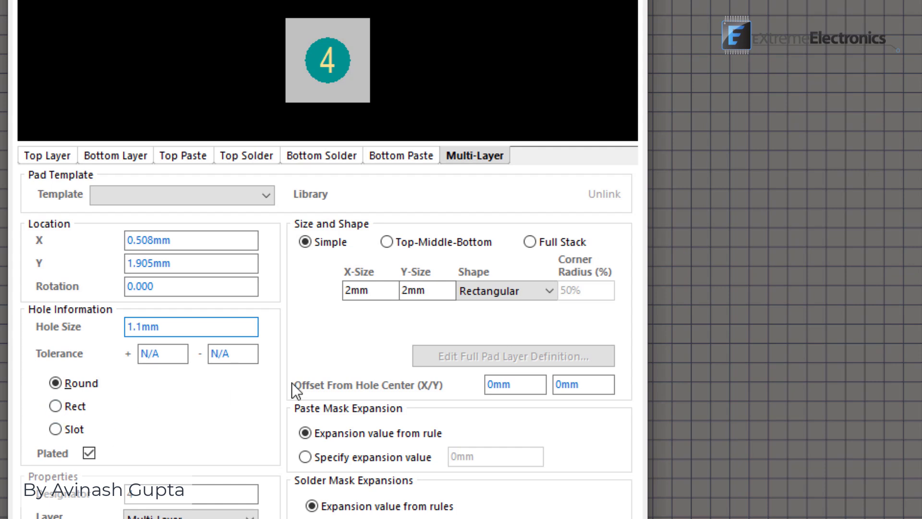
left_click(91, 453)
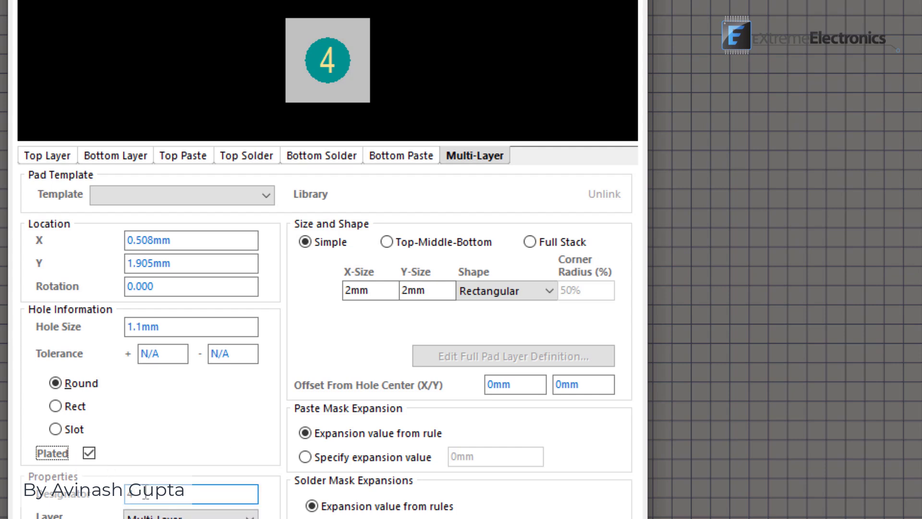
left_click(129, 492)
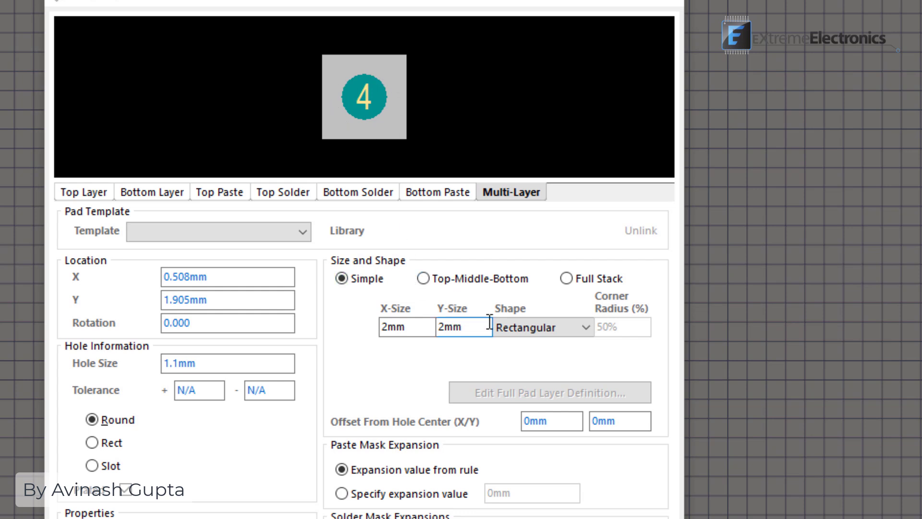
Try the Round shape for pad 1, then return its shape to Rectangular
left_click(587, 327)
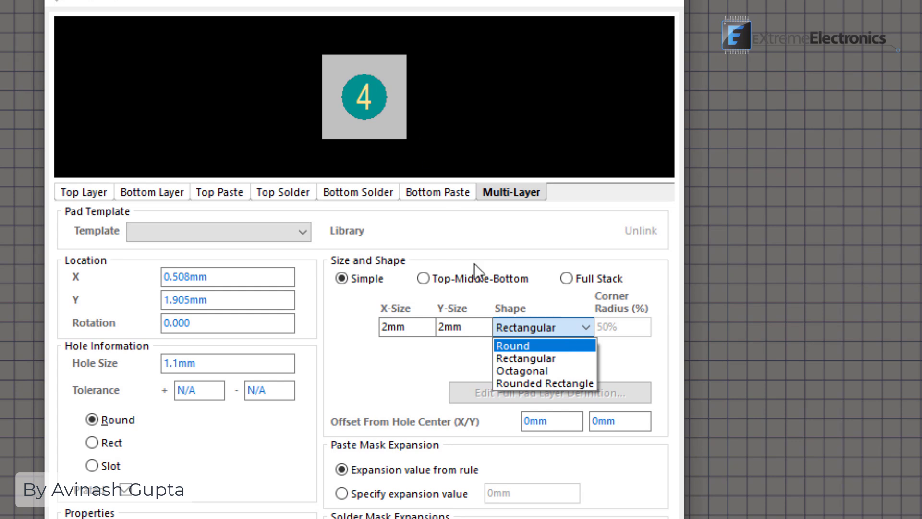
left_click(526, 345)
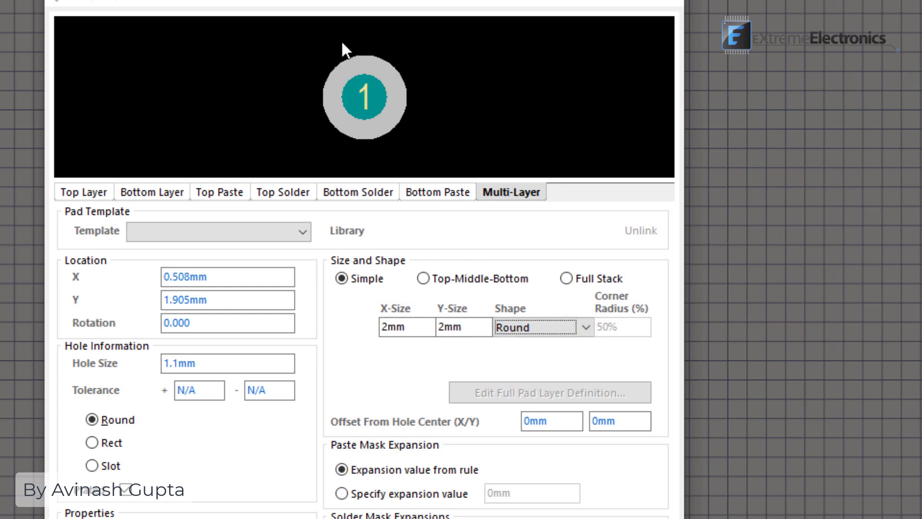
left_click(585, 330)
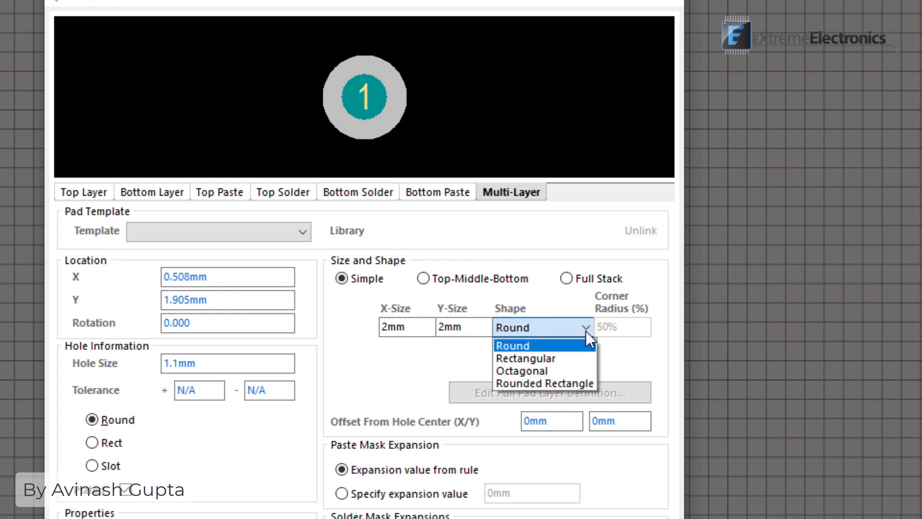
left_click(570, 358)
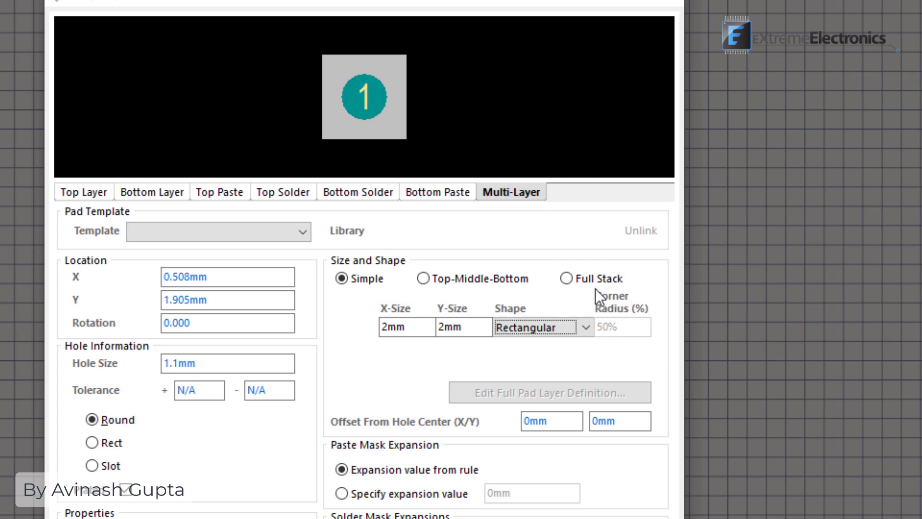
left_click(581, 326)
left_click(580, 326)
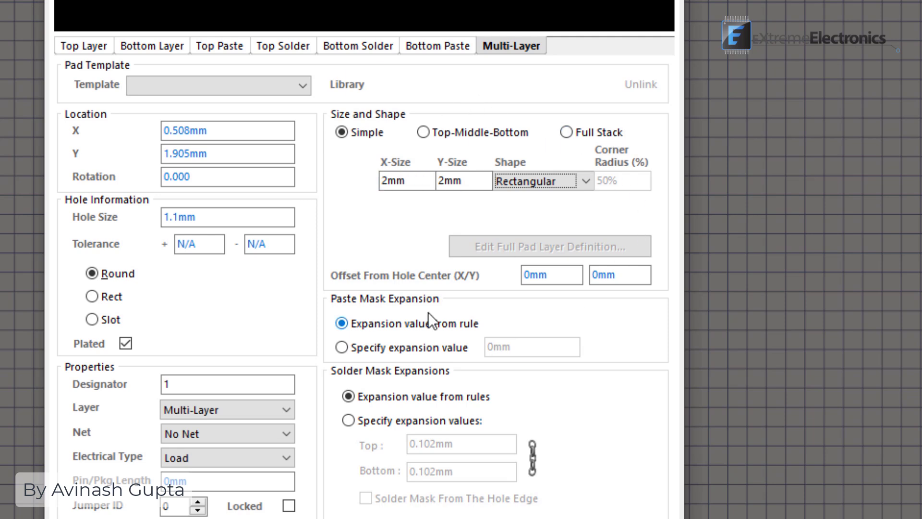
Accept the pad properties, set the snap grid to 0.250 mm, and place pad 1 at the footprint origin
left_click(557, 518)
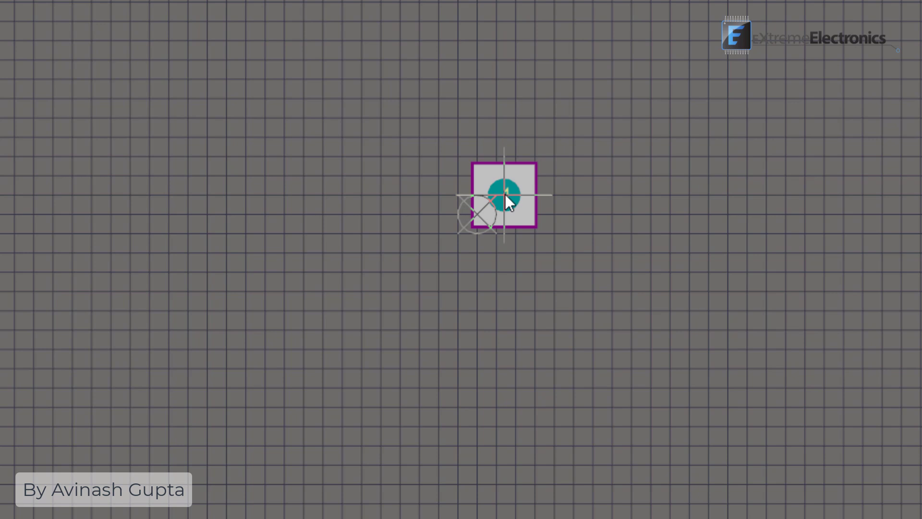
key("g")
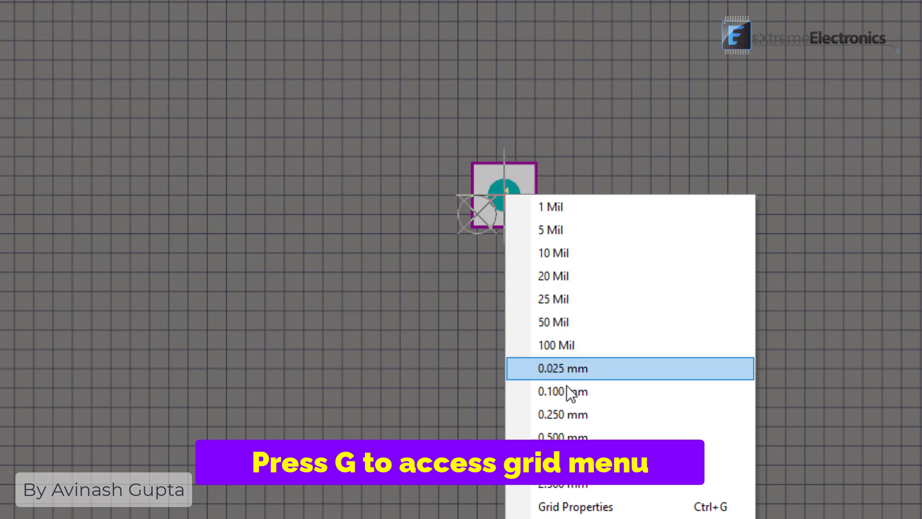
left_click(586, 416)
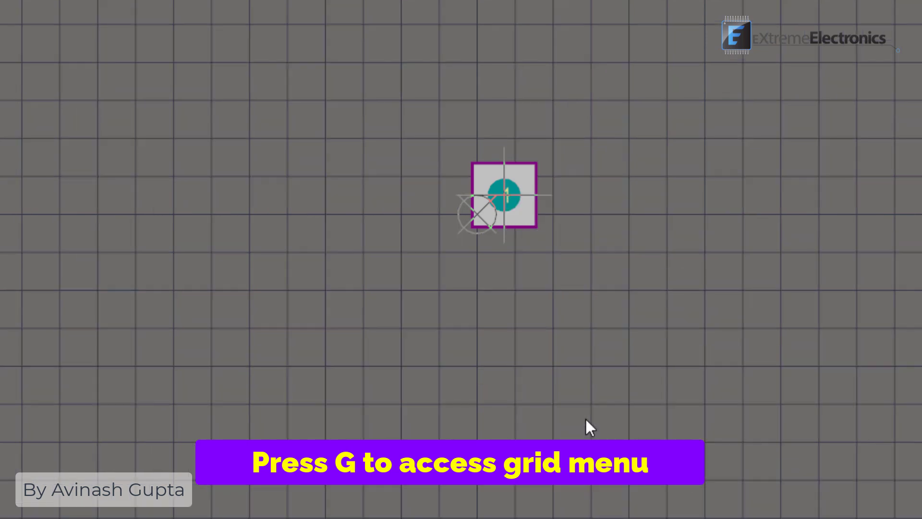
scroll(463, 217, "up", 5, "ctrl")
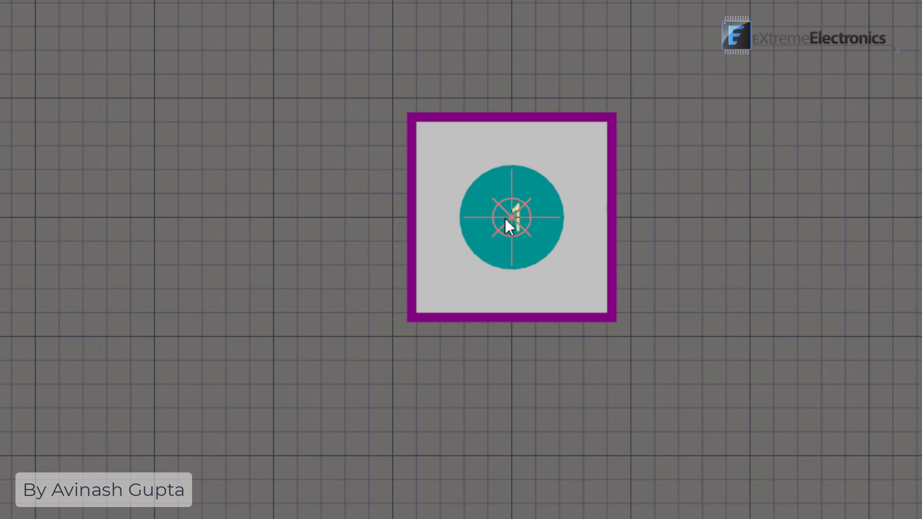
left_click(506, 217)
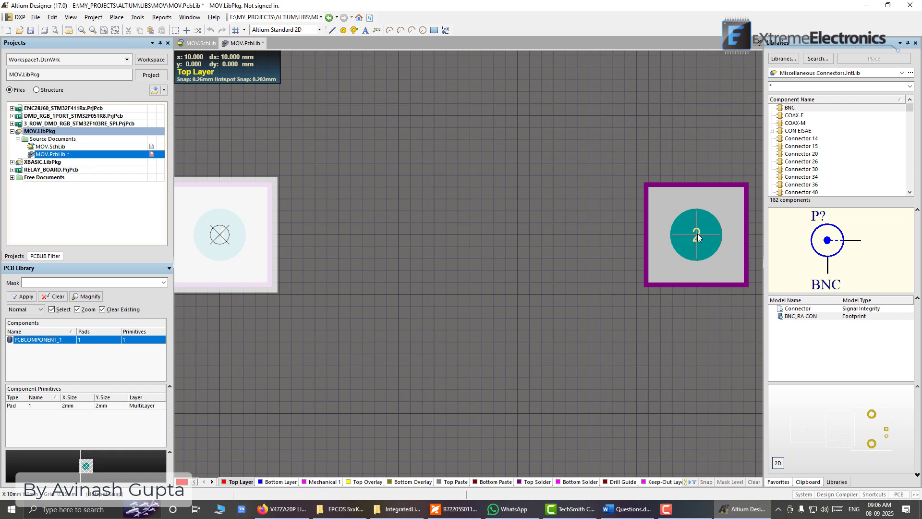
Place pad 2 at X 10 mm, Y 0 mm, level with pad 1, and end pad placement
left_click(697, 235)
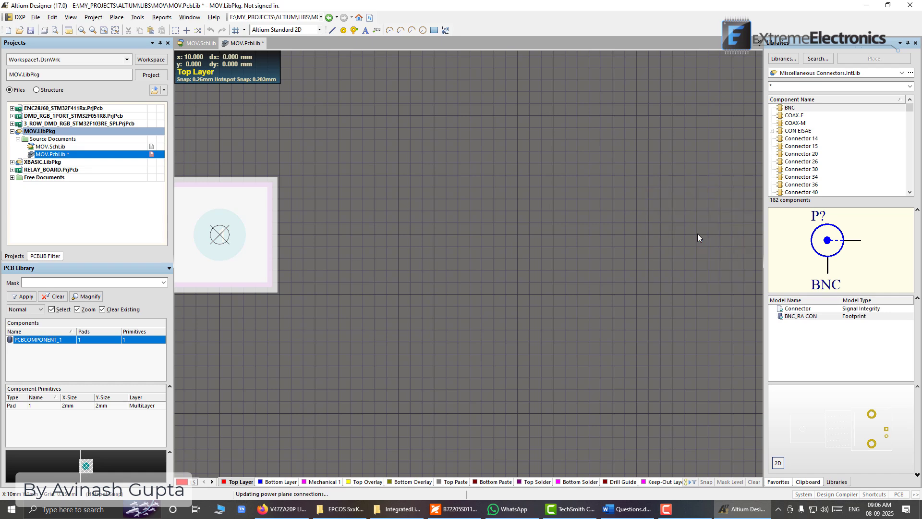
right_click(505, 144)
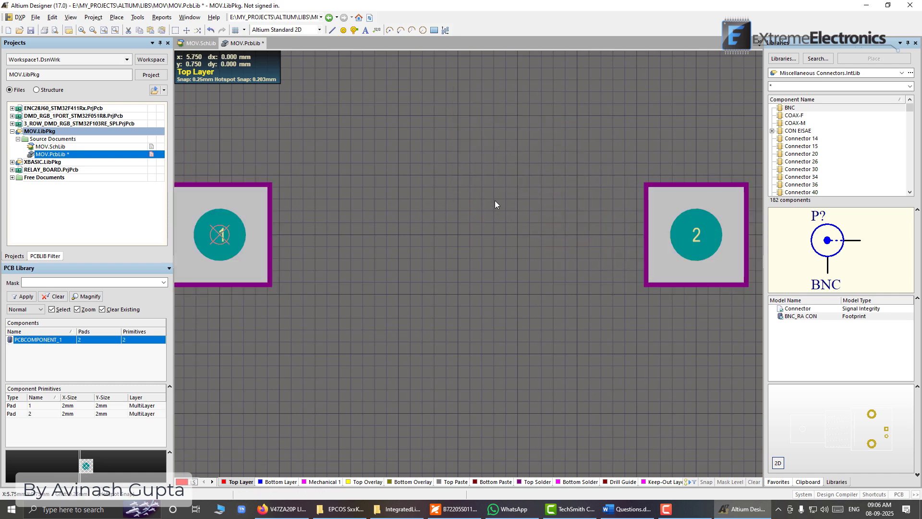
scroll(483, 221, "down", 4, "ctrl")
right_click_drag(450, 258, 403, 236)
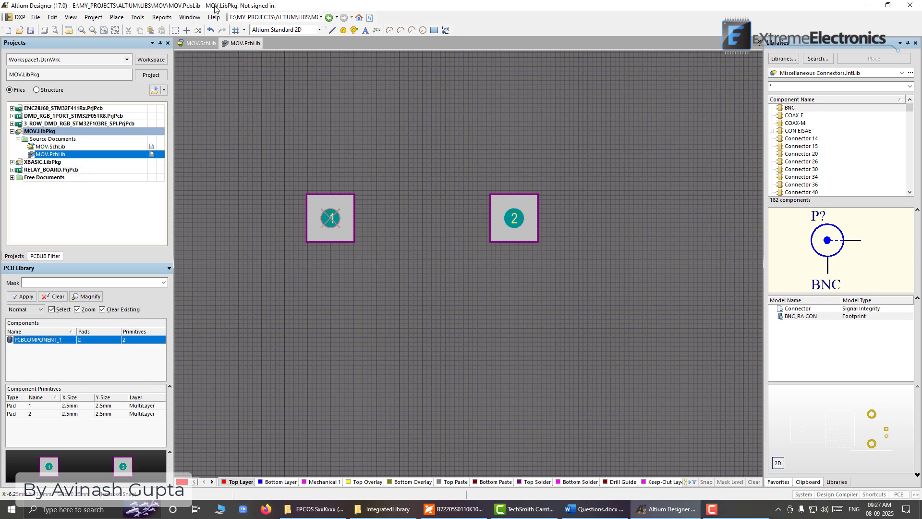
left_click(167, 18)
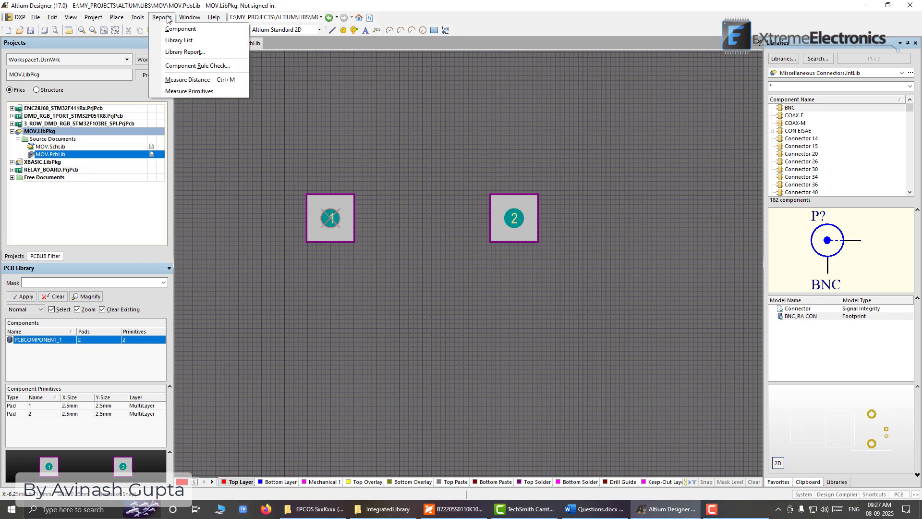
left_click(187, 80)
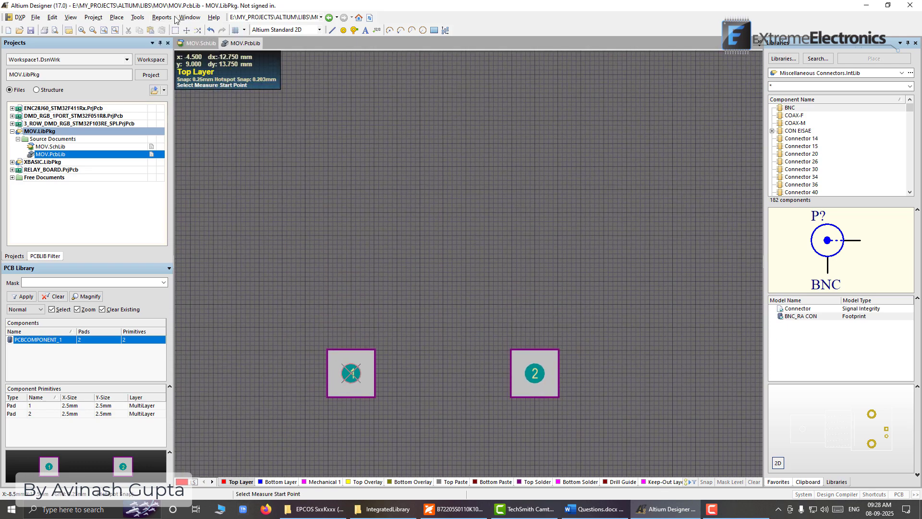
key("Escape")
scroll(448, 278, "down", 3)
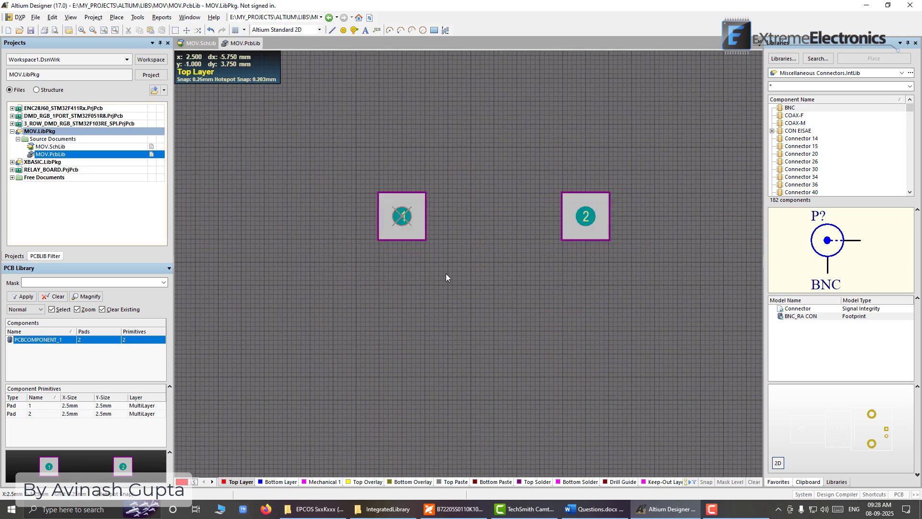
left_click(162, 17)
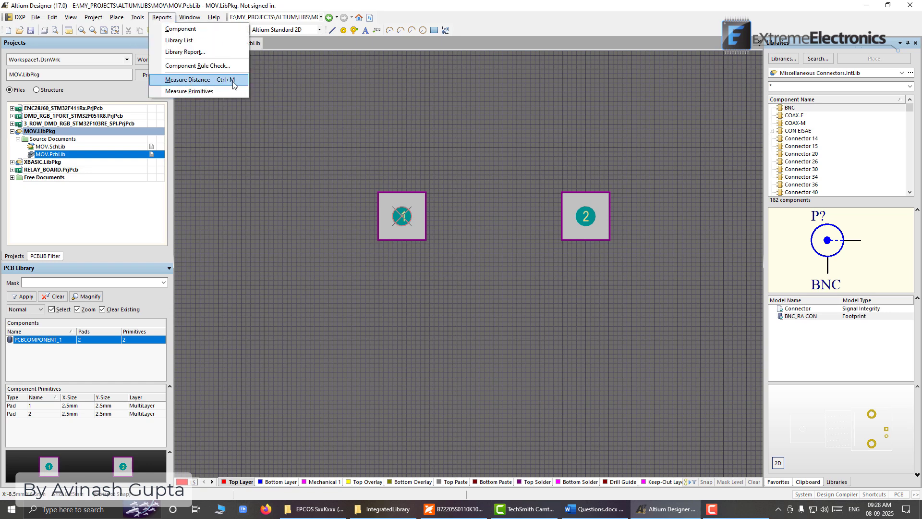
key("Escape")
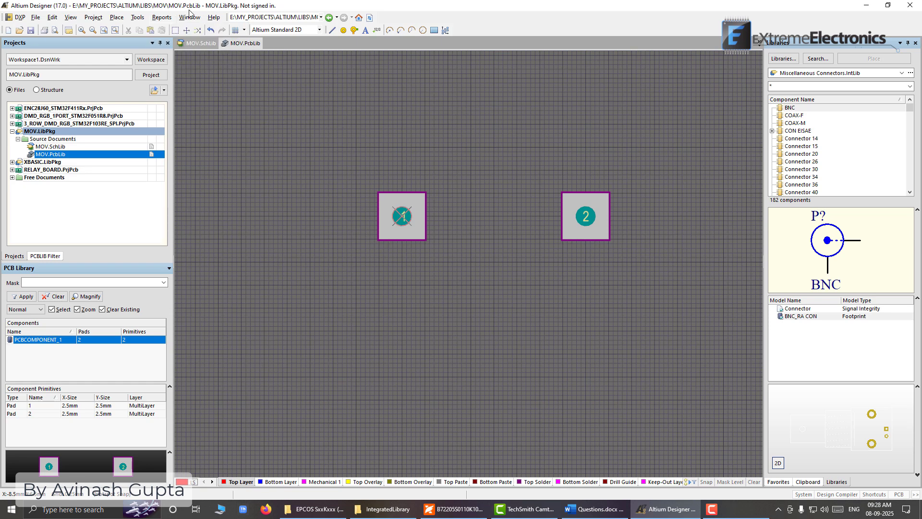
left_click(162, 17)
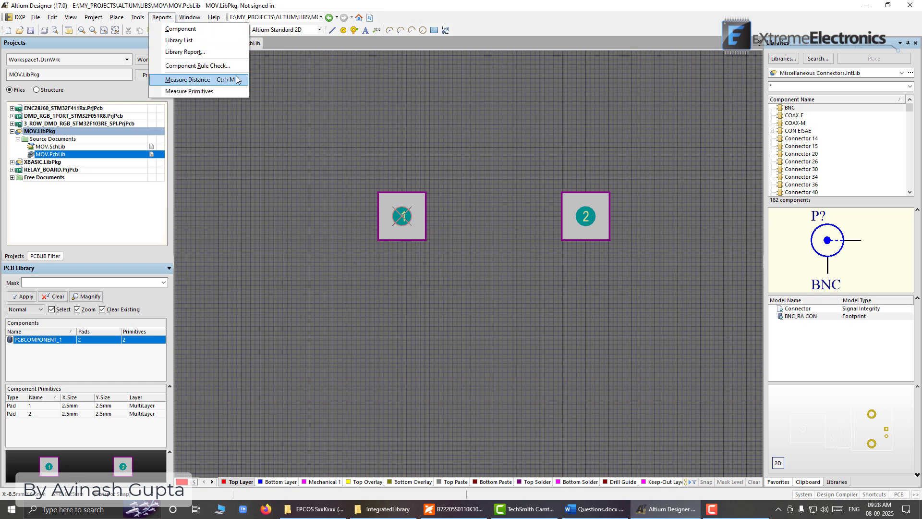
left_click(480, 220)
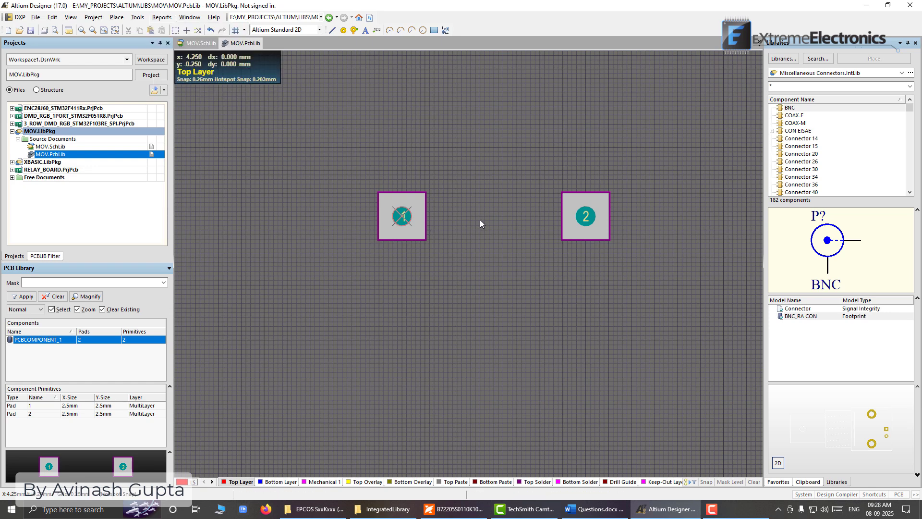
key("ctrl+m")
key("Escape")
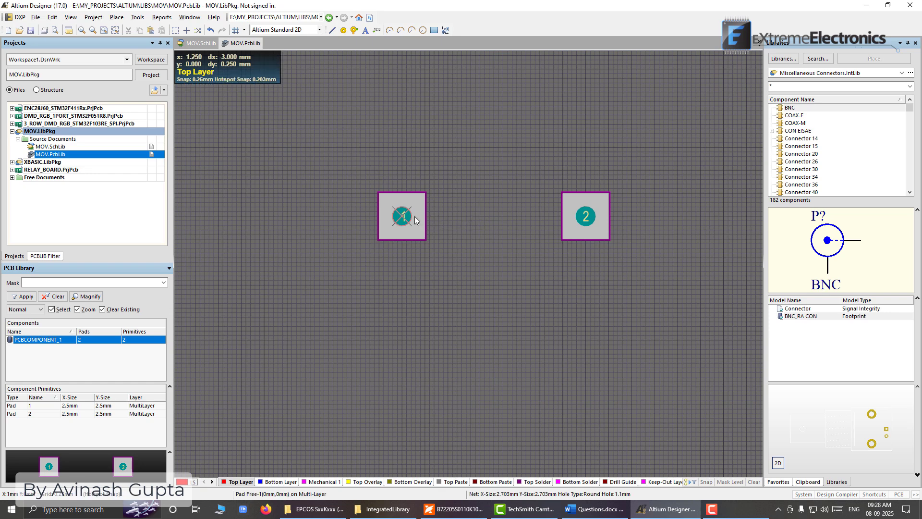
Measure the distance between the centres of pad 1 and pad 2, and clear the measurement from the view
key("ctrl+m")
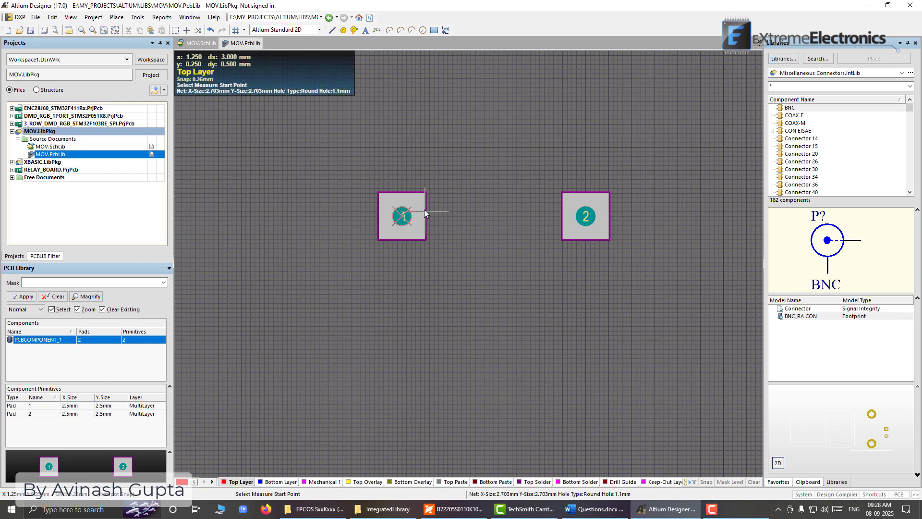
scroll(413, 215, "up", 2, "ctrl")
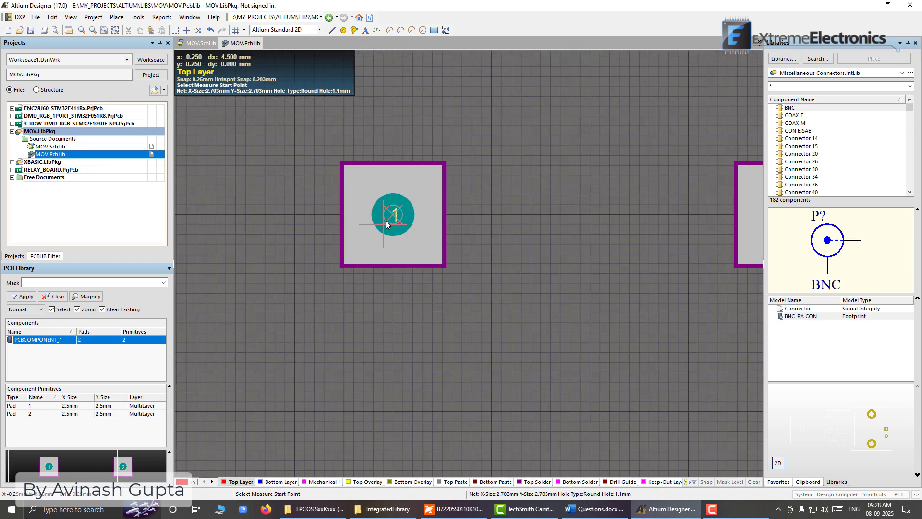
left_click(411, 219)
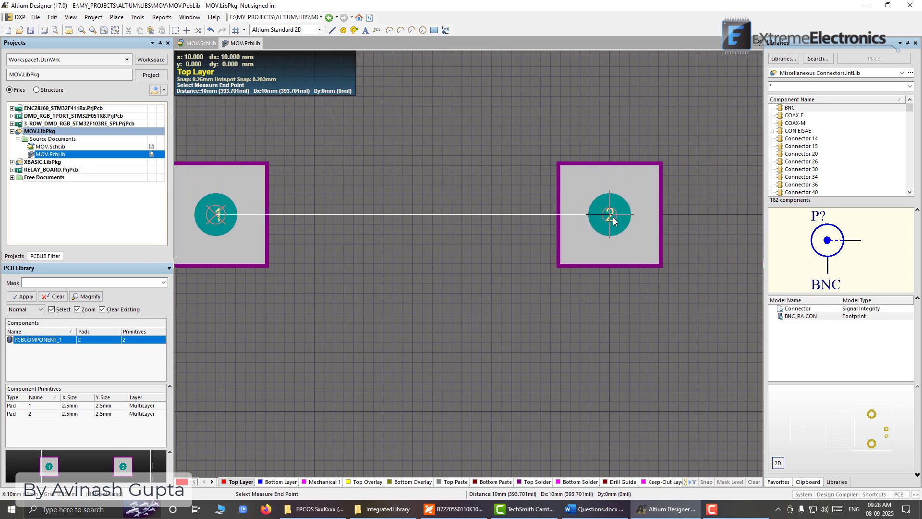
left_click(614, 221)
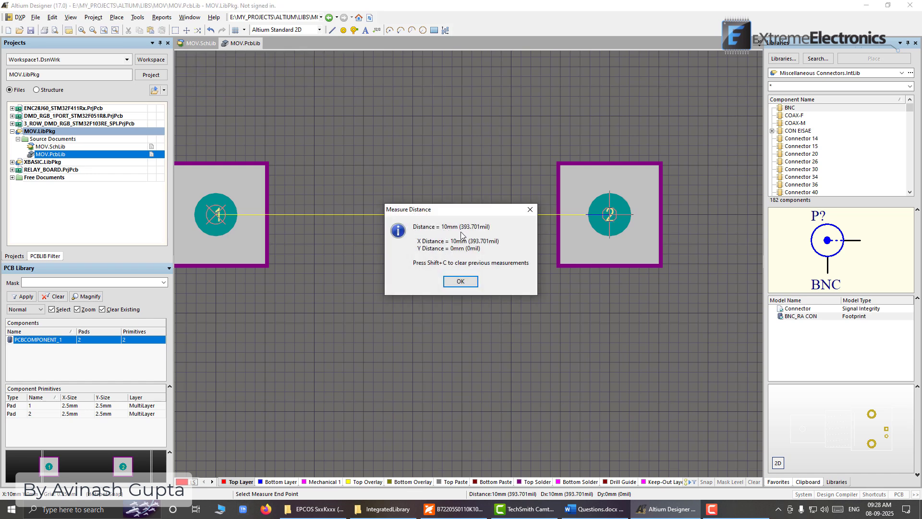
left_click(460, 281)
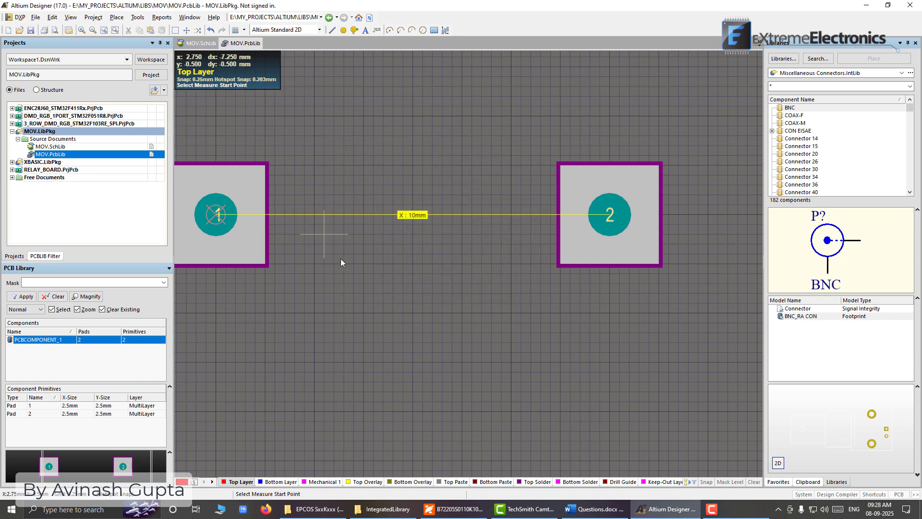
scroll(439, 175, "down", 2, "ctrl")
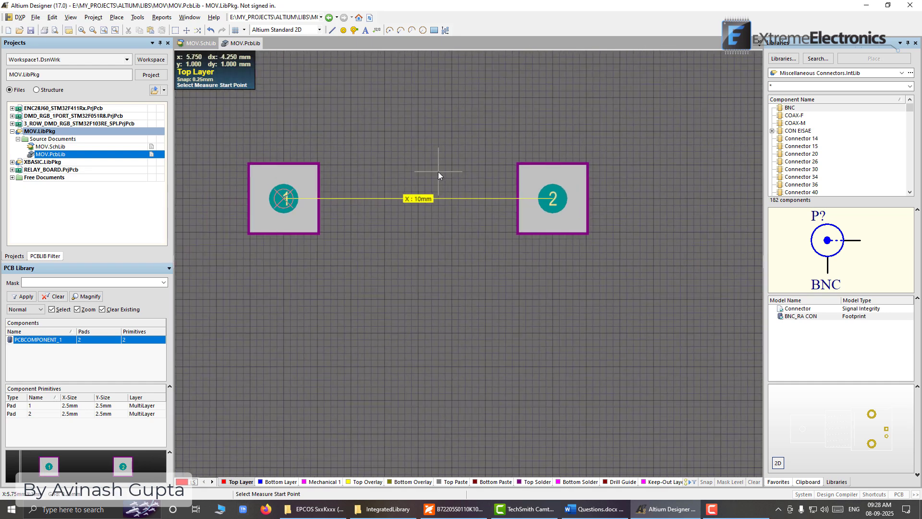
scroll(422, 192, "down", 1, "ctrl")
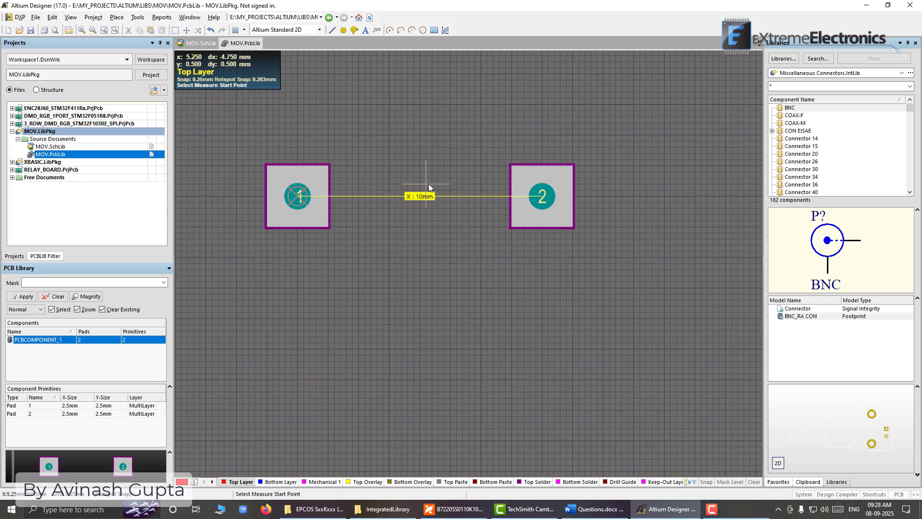
key("Escape")
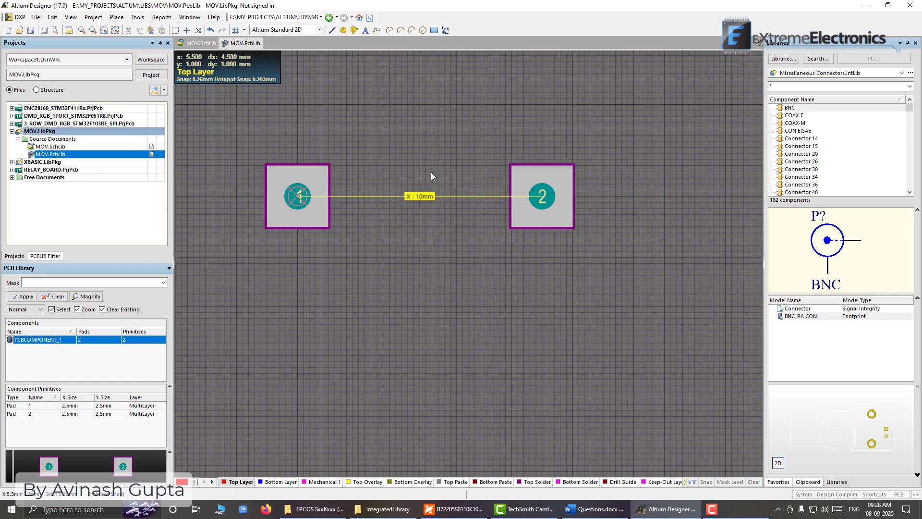
key("shift+c")
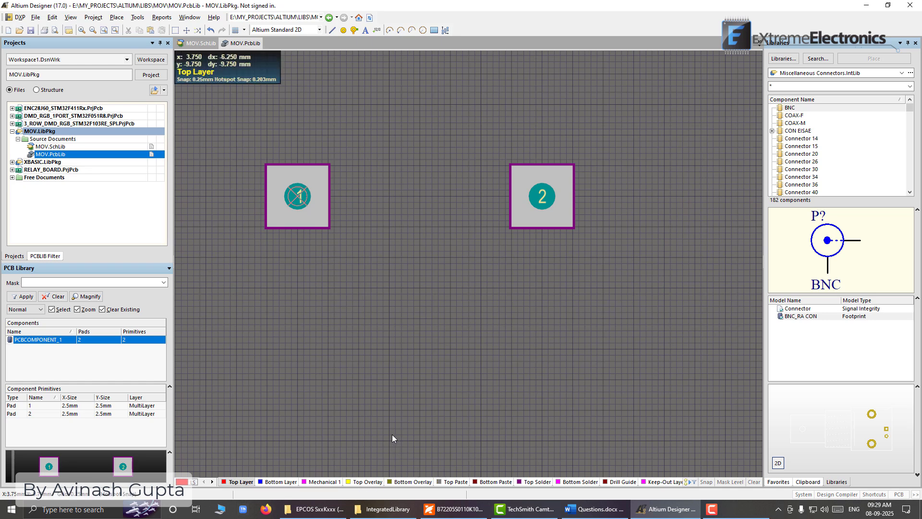
Make Top Overlay the active layer and try a horizontal line above the pads starting at X -2.5 mm, Y 2.5 mm
left_click(367, 482)
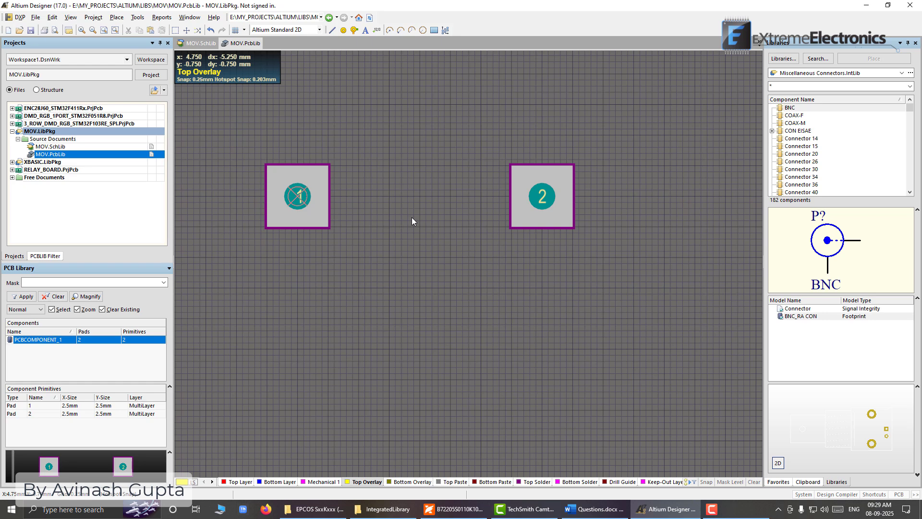
scroll(412, 221, "down", 2, "ctrl")
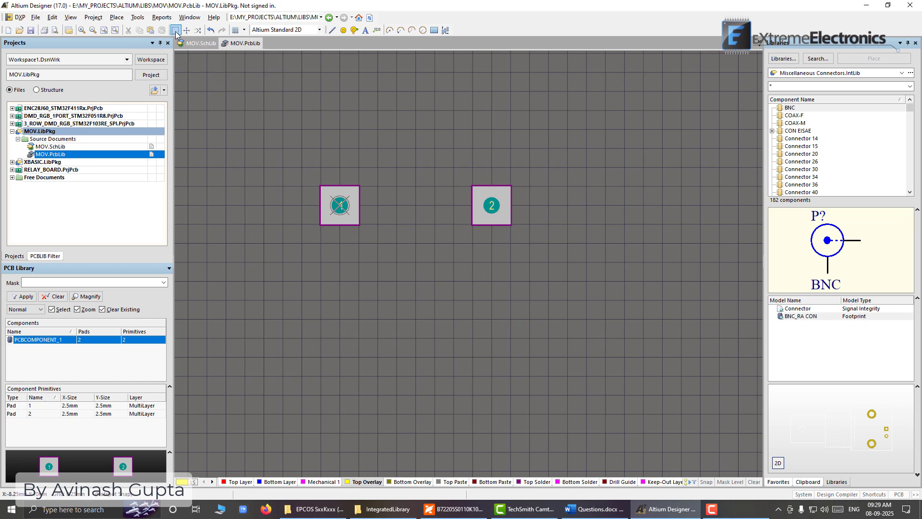
left_click(121, 20)
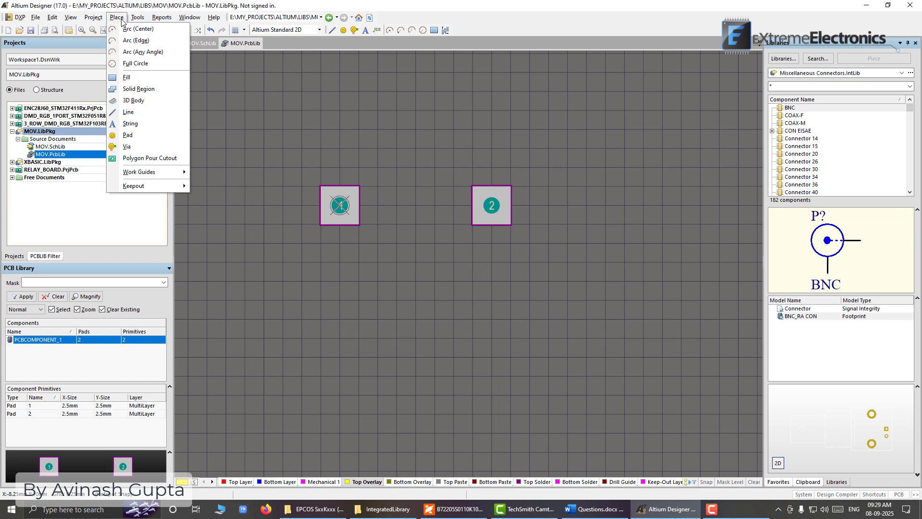
left_click(128, 112)
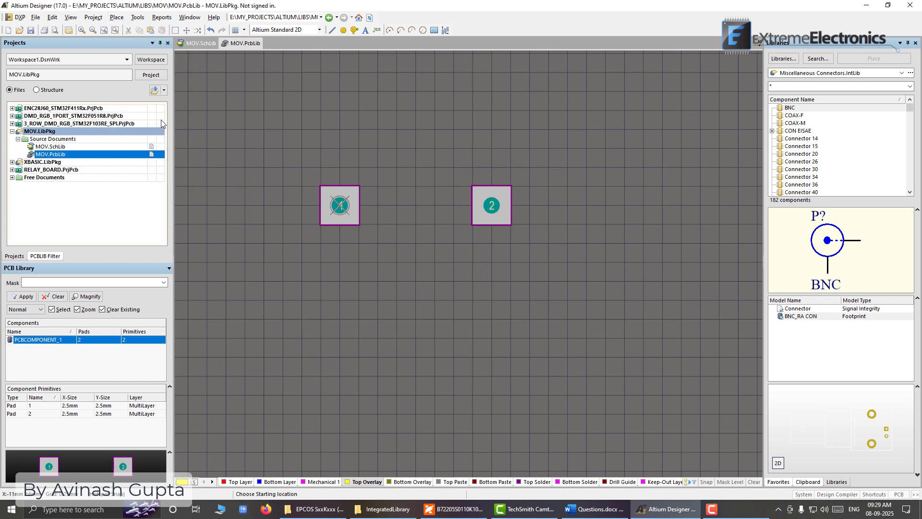
left_click(301, 168)
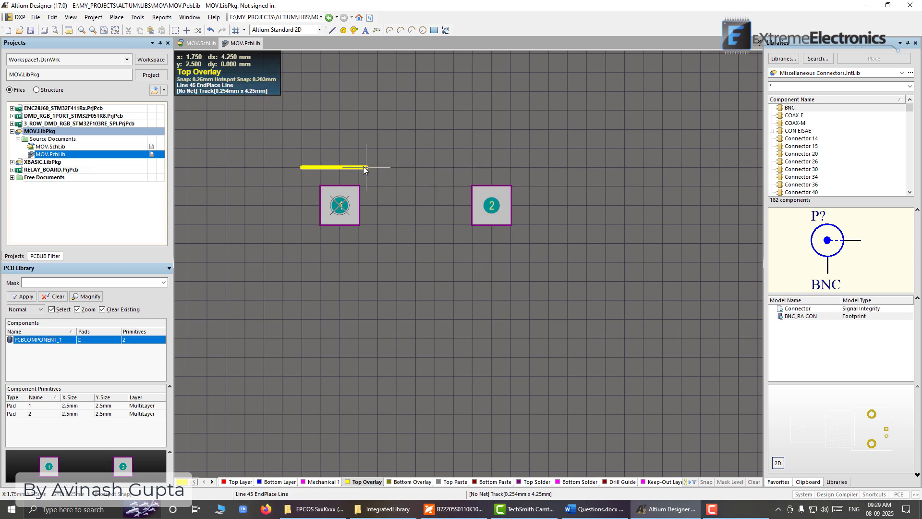
right_click(414, 169)
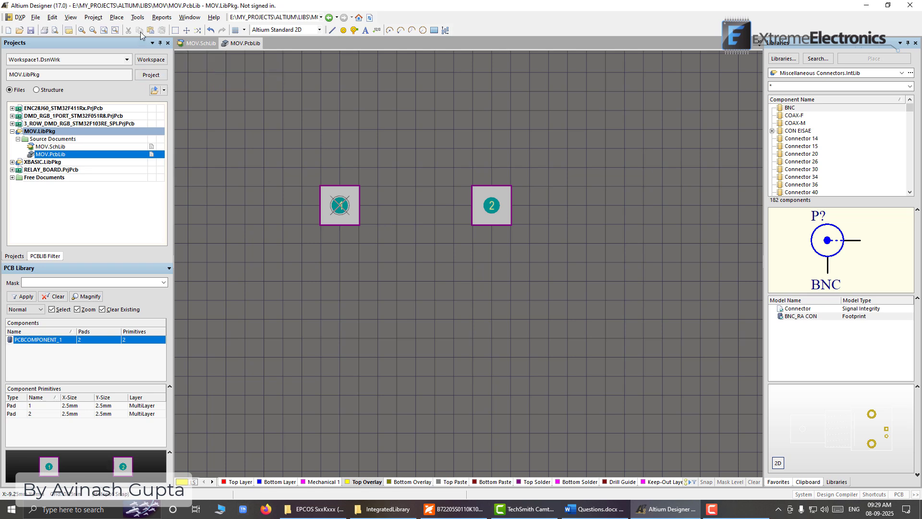
Draw a horizontal Top Overlay line above the pads from X -1.5 mm to X 9.5 mm at Y 2.5 mm
left_click(117, 17)
left_click(171, 138)
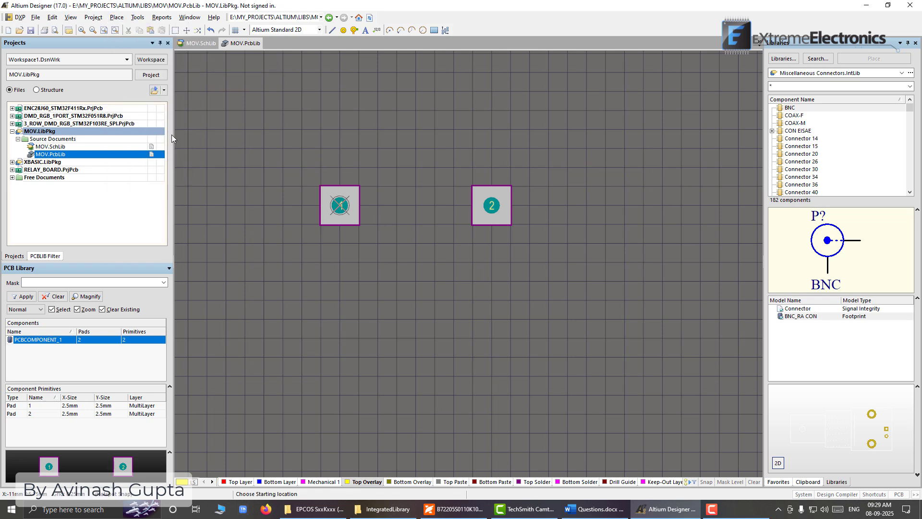
left_click(316, 168)
left_click(486, 168)
right_click(488, 168)
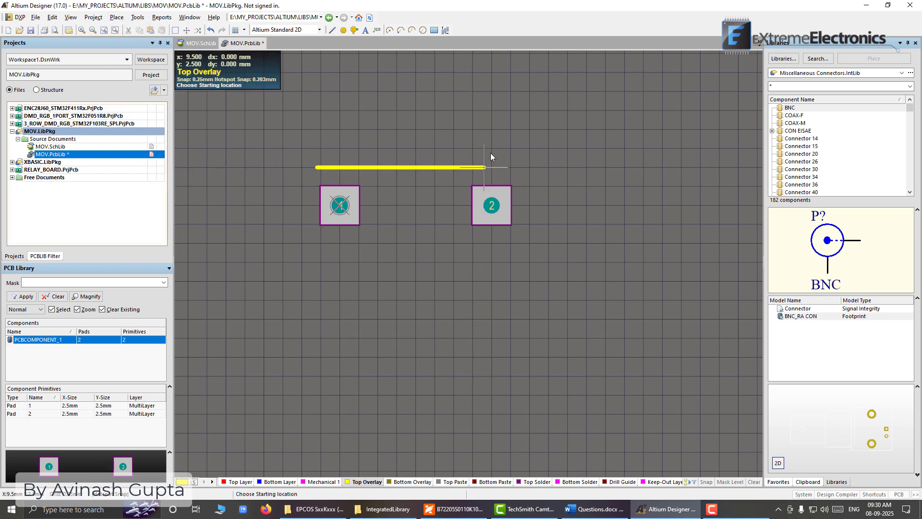
right_click(490, 152)
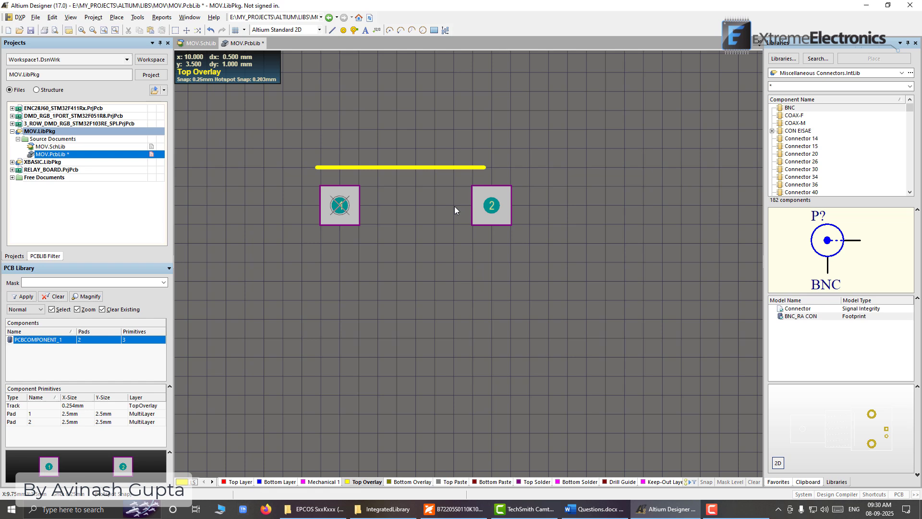
Draw a horizontal Top Layer line below the pads from X -1 mm to X 11.25 mm at Y -3.75 mm
left_click(235, 482)
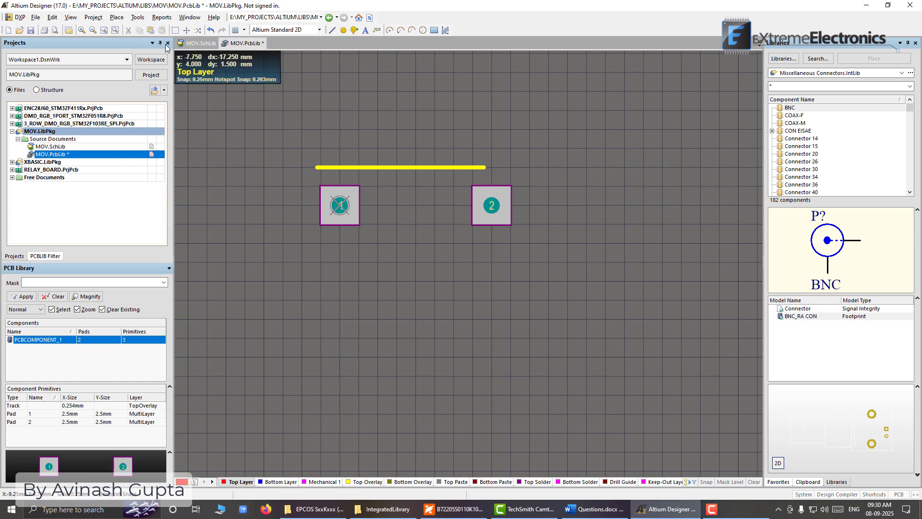
left_click(117, 18)
left_click(128, 112)
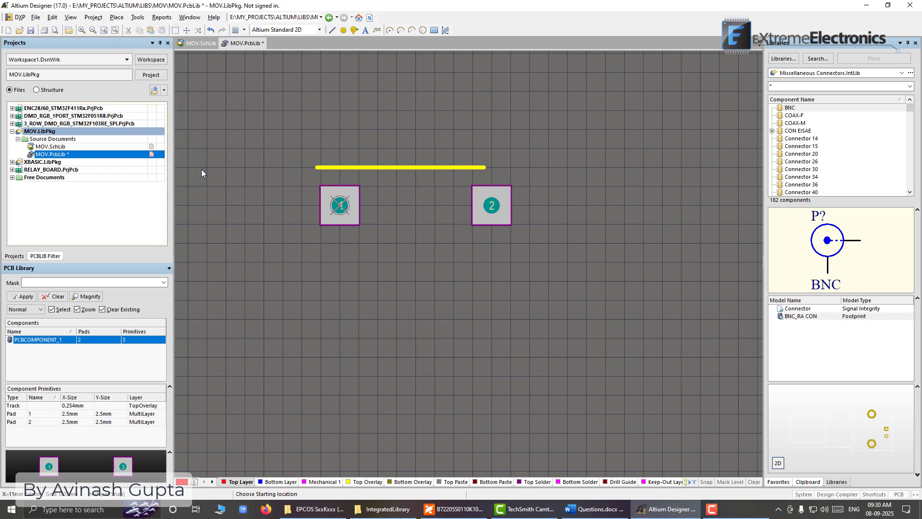
left_click(324, 263)
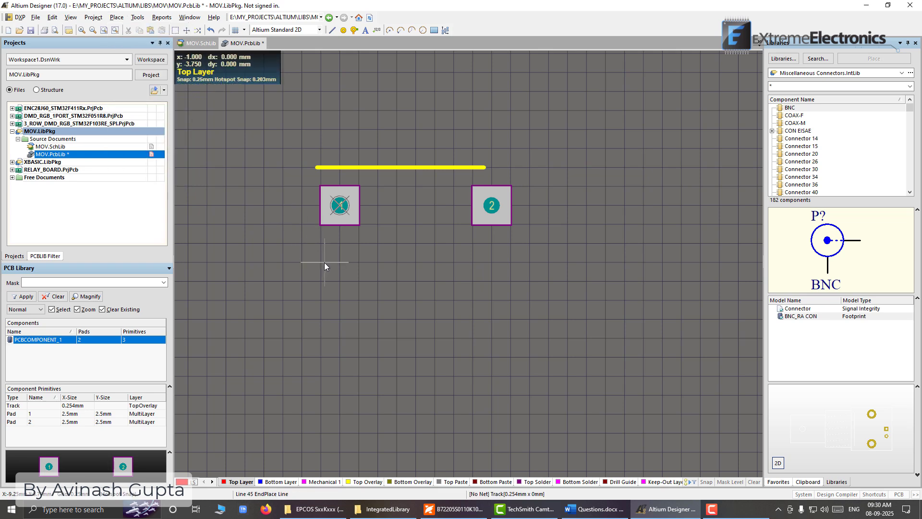
left_click(511, 262)
right_click(511, 263)
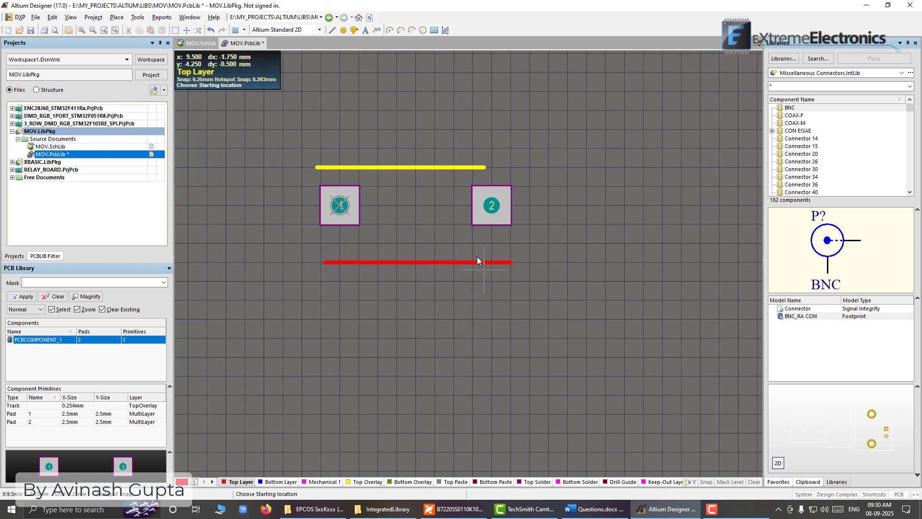
right_click(425, 293)
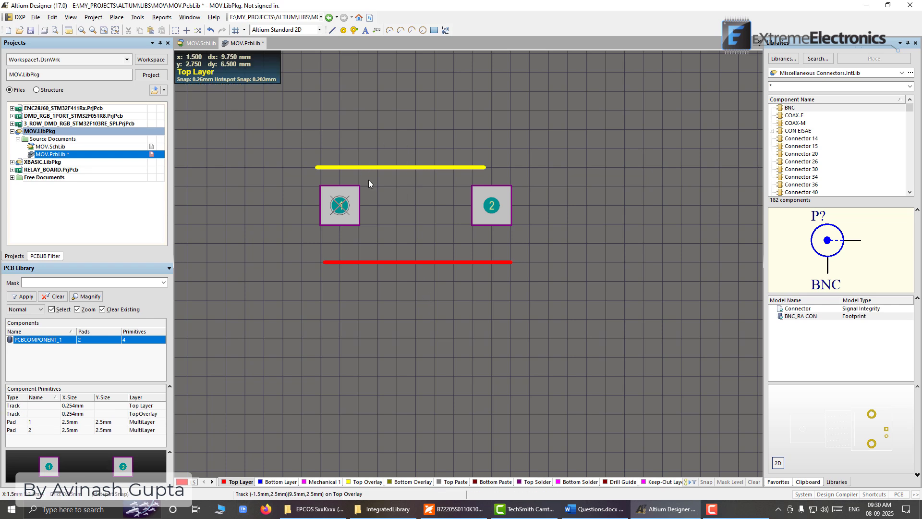
Delete the Top Layer line below the pads
left_click(362, 264)
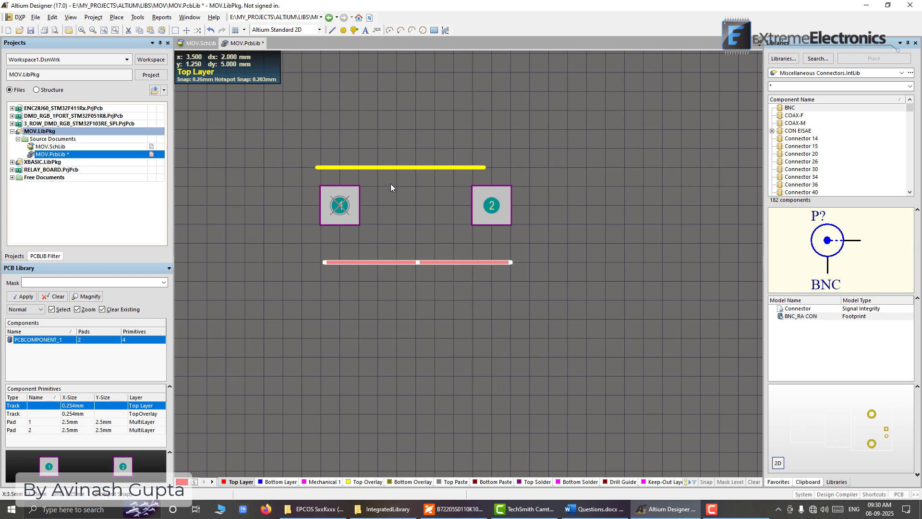
left_click(385, 168)
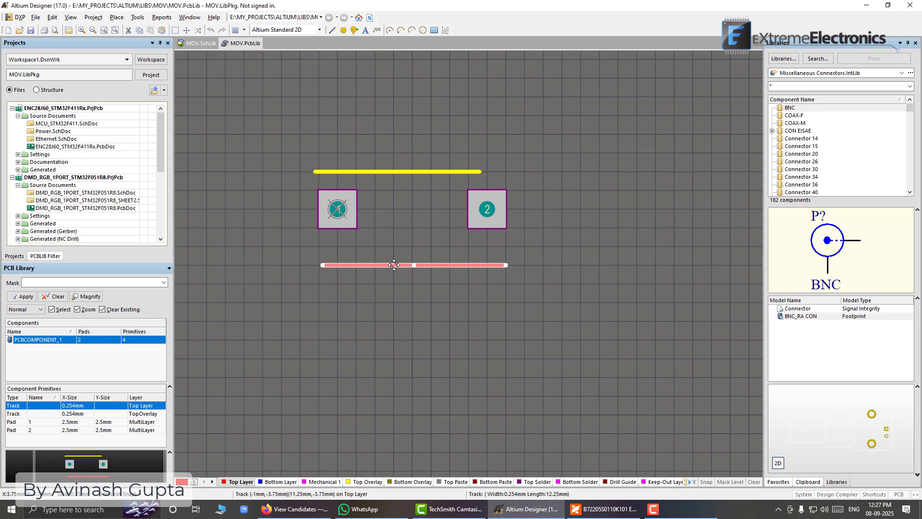
key("Delete")
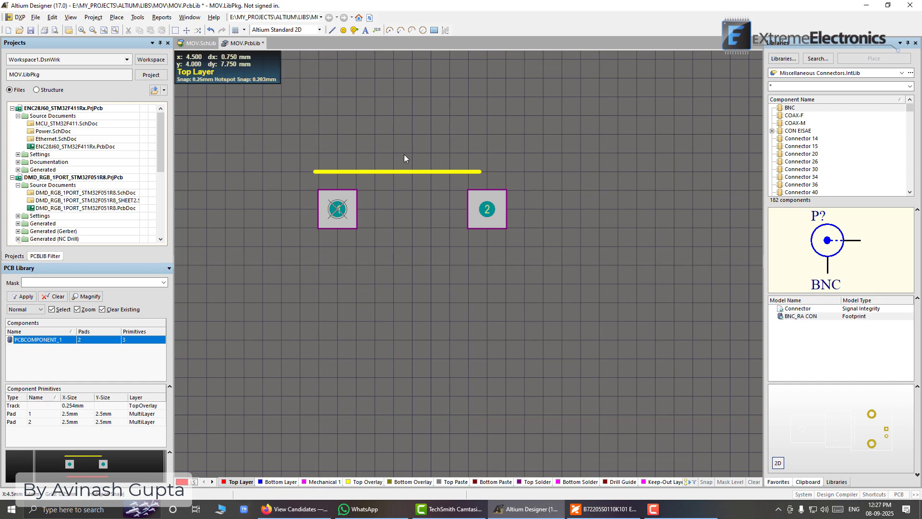
Switch to the varistor datasheet in the PDF reader and examine the package drawing and the SIOV-S20K30 dimensions
left_click(603, 514)
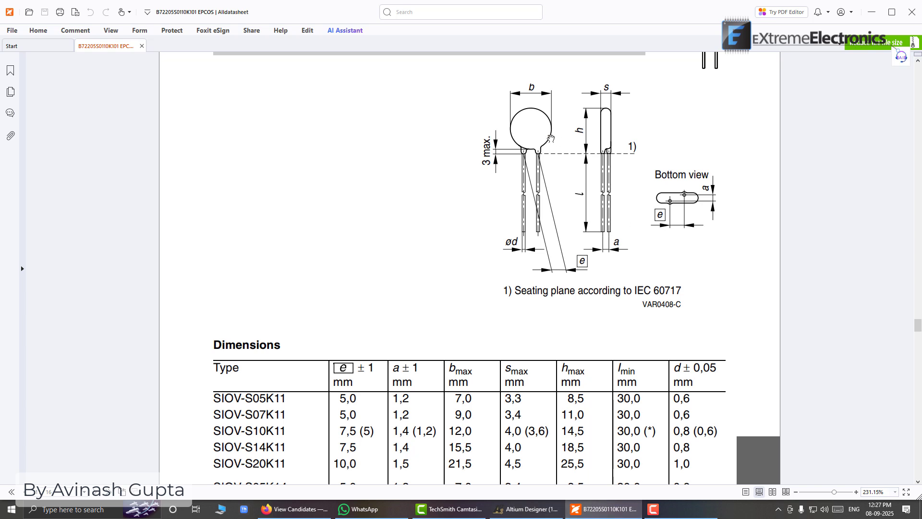
scroll(548, 254, "up", 1)
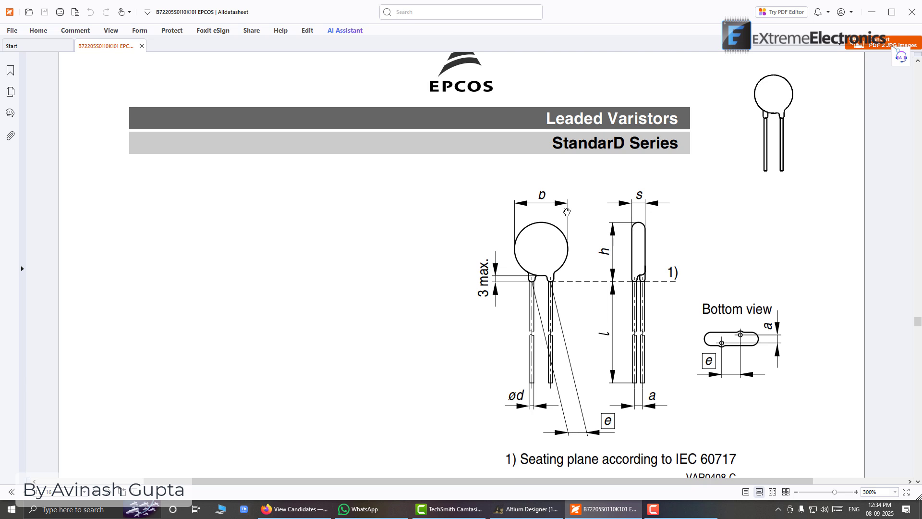
scroll(566, 212, "down", 3, "ctrl")
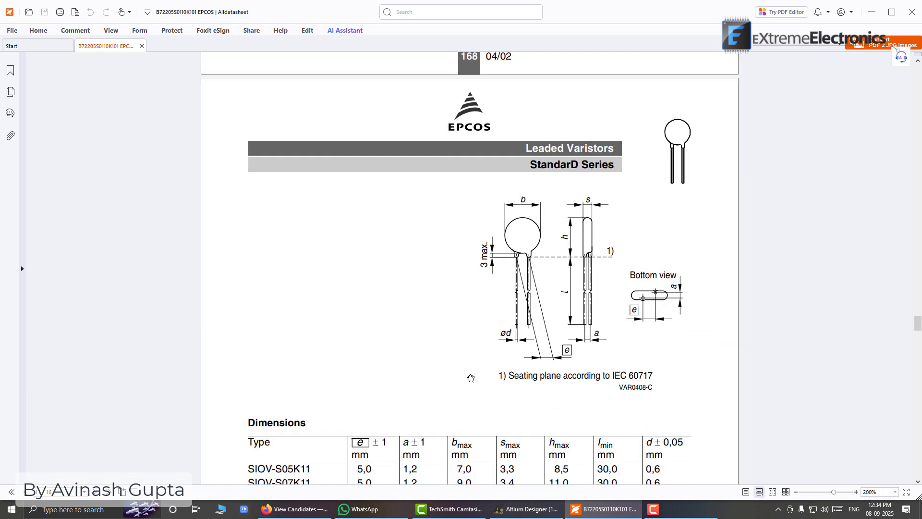
scroll(468, 377, "down", 2)
scroll(487, 338, "down", 8)
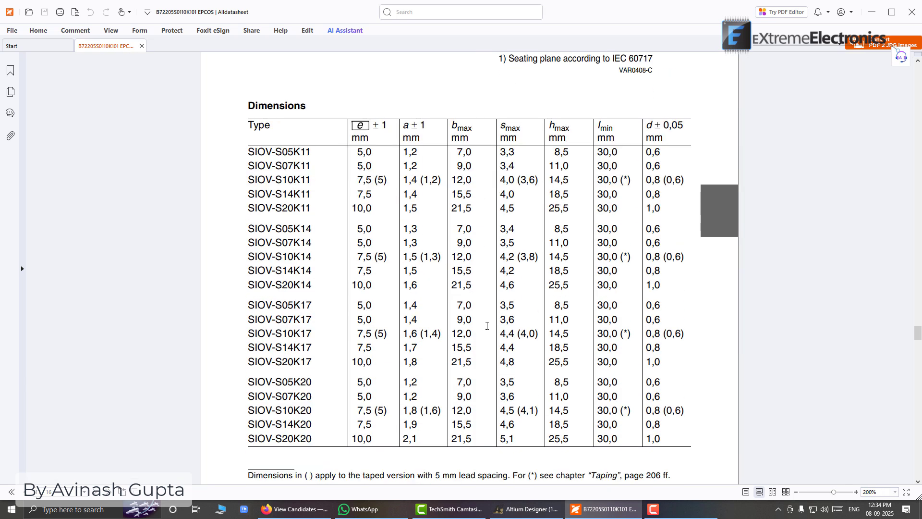
scroll(487, 326, "down", 3)
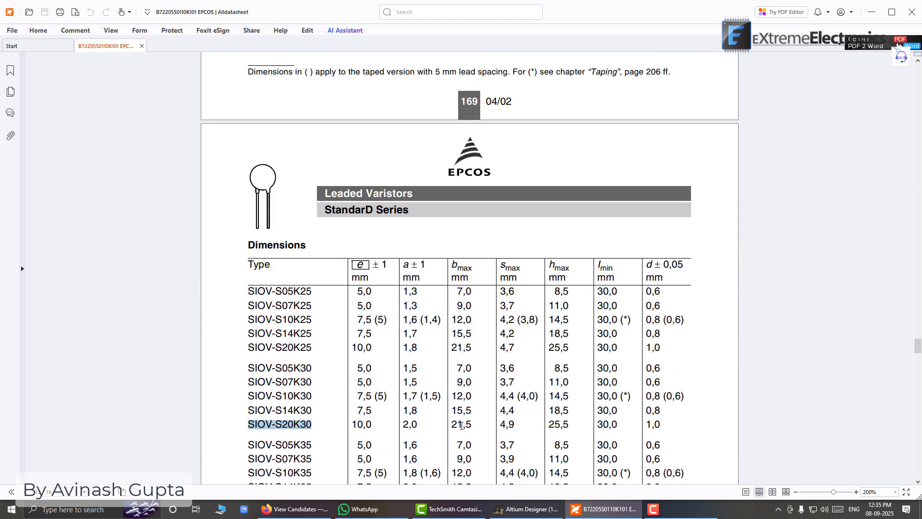
scroll(508, 361, "up", 12)
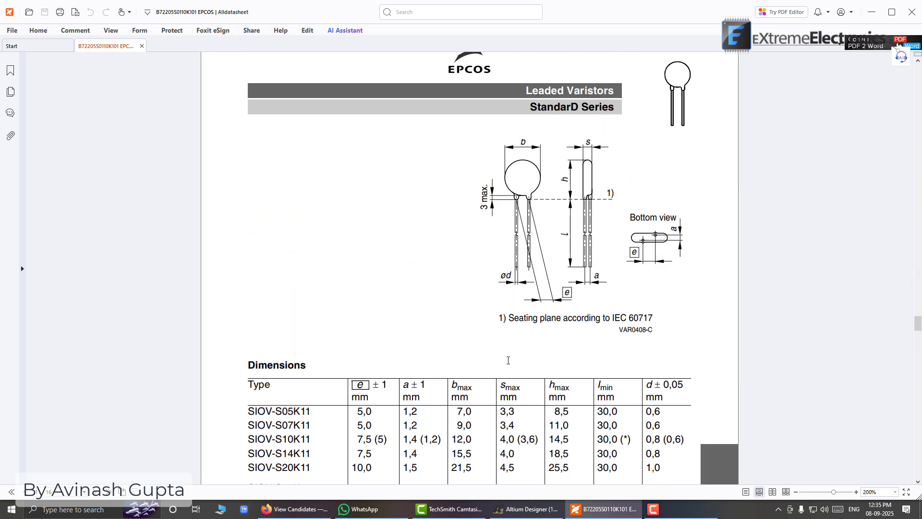
left_click(523, 508)
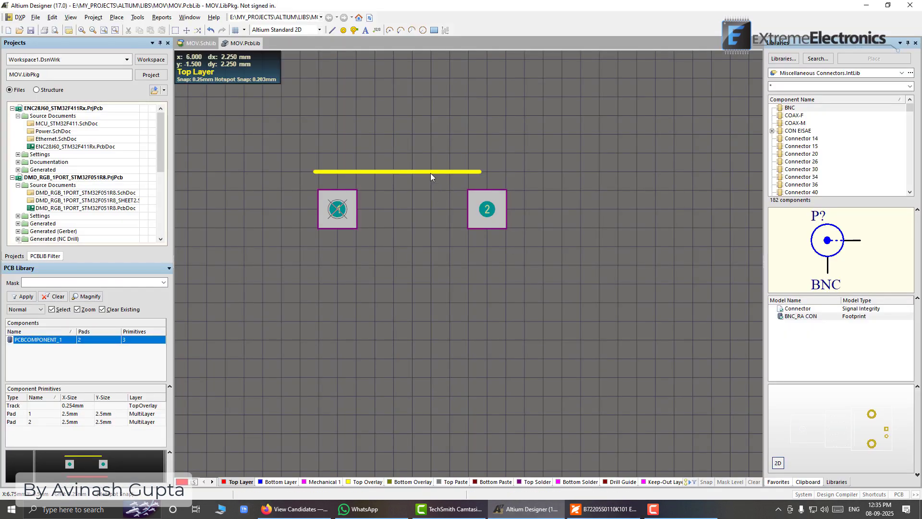
Look up the maximum body width b of the SIOV-S20K30 in the datasheet's dimensions table
left_click(600, 513)
scroll(589, 235, "down", 12)
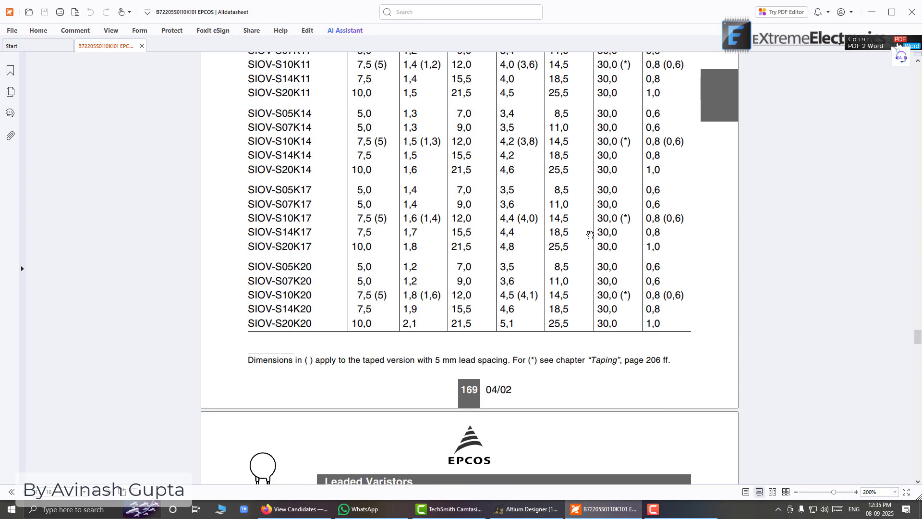
scroll(590, 234, "down", 3)
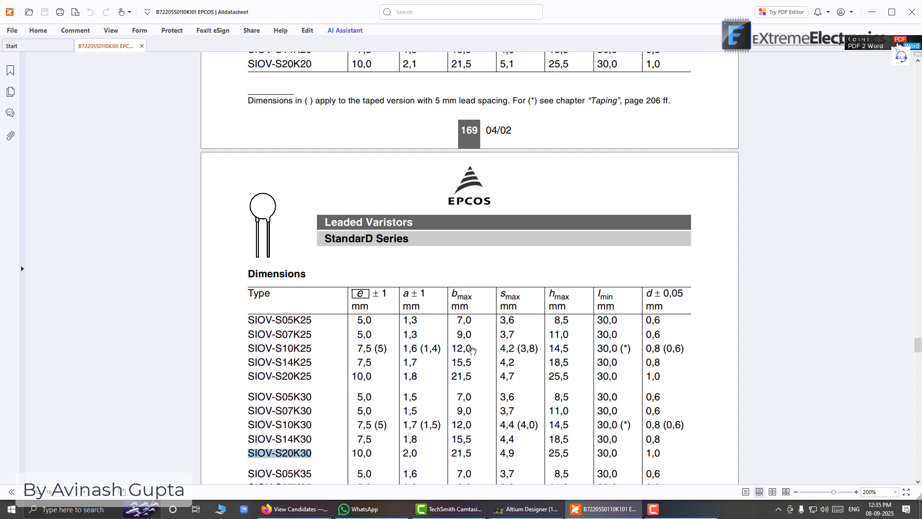
scroll(472, 350, "down", 2)
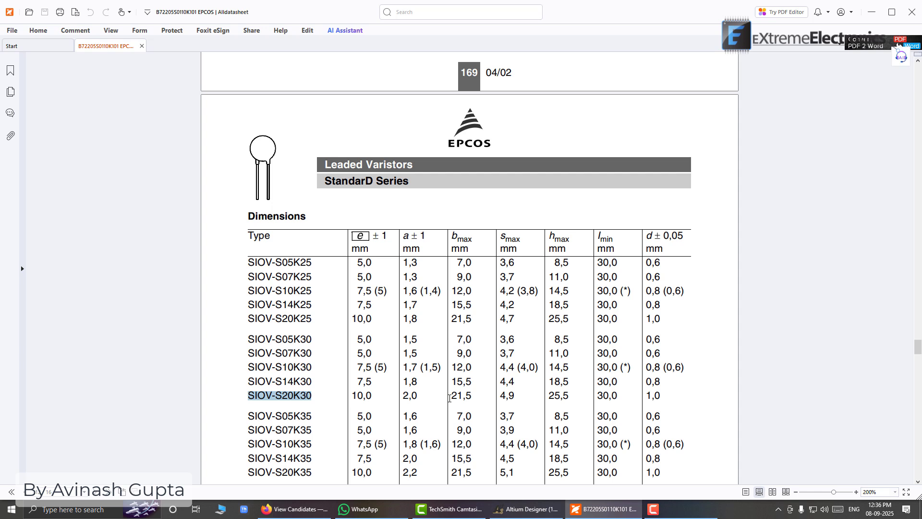
left_click_drag(451, 397, 478, 401)
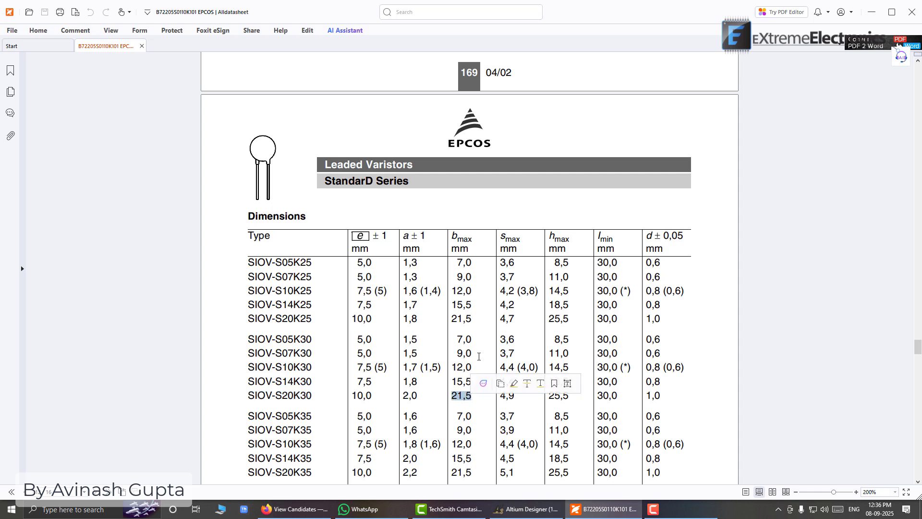
left_click(467, 397)
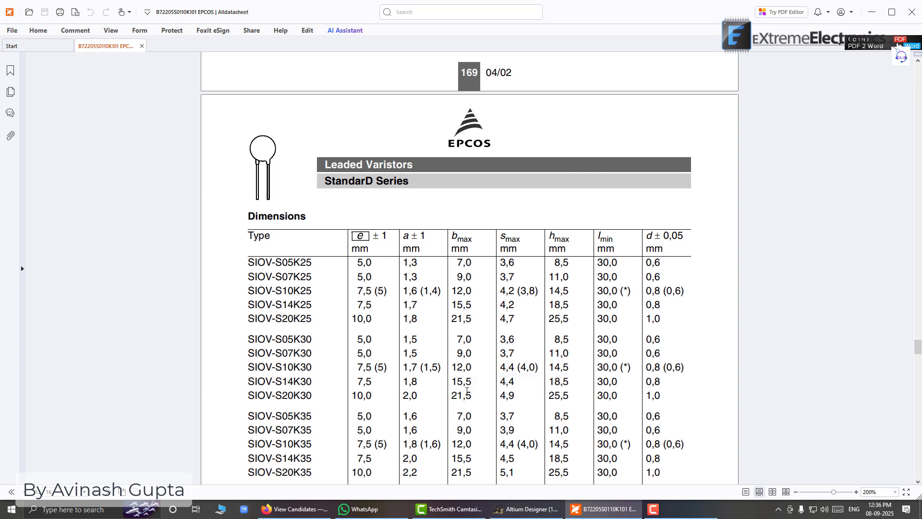
Use the Windows Calculator to work out the body overhang beyond each pad as 22 - 10, divided by 2
left_click(526, 509)
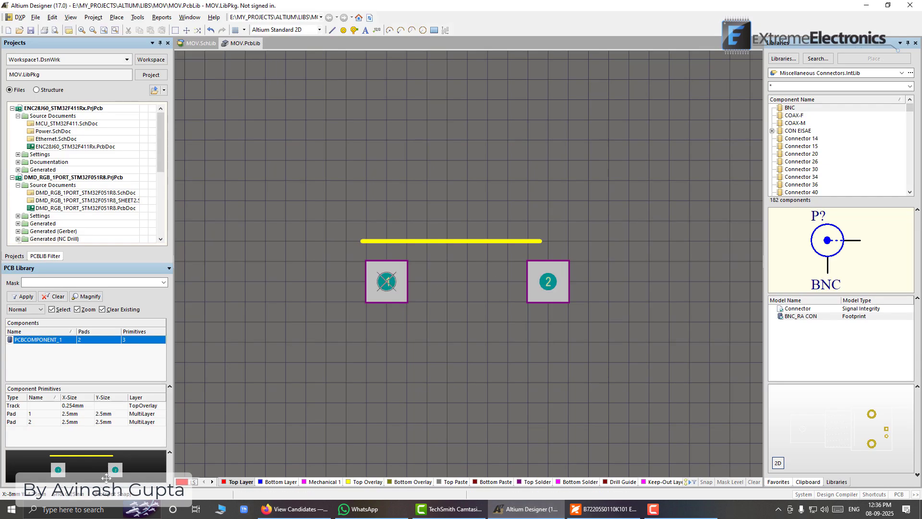
left_click(103, 510)
type("cac")
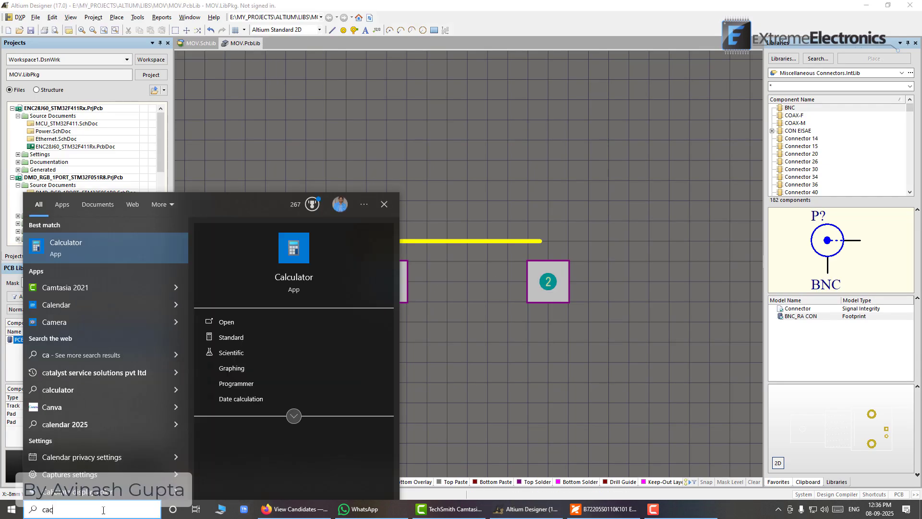
key("Return")
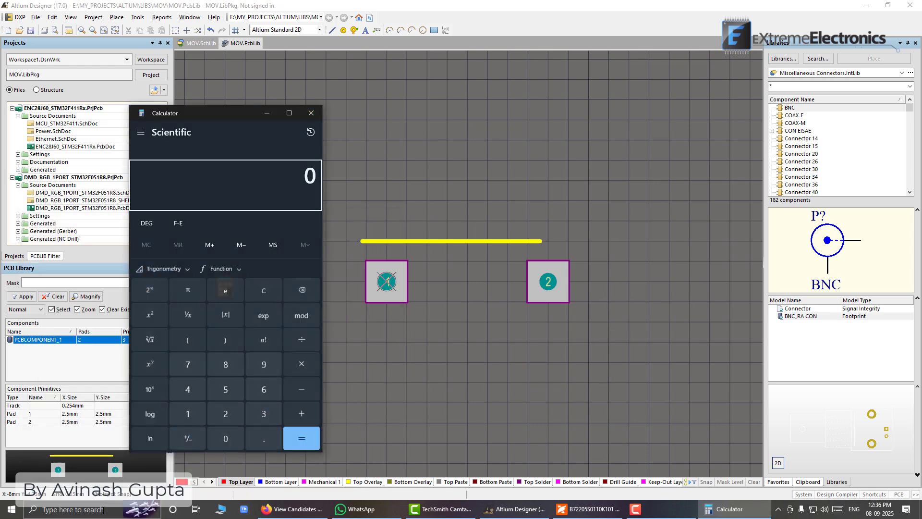
type("22 ")
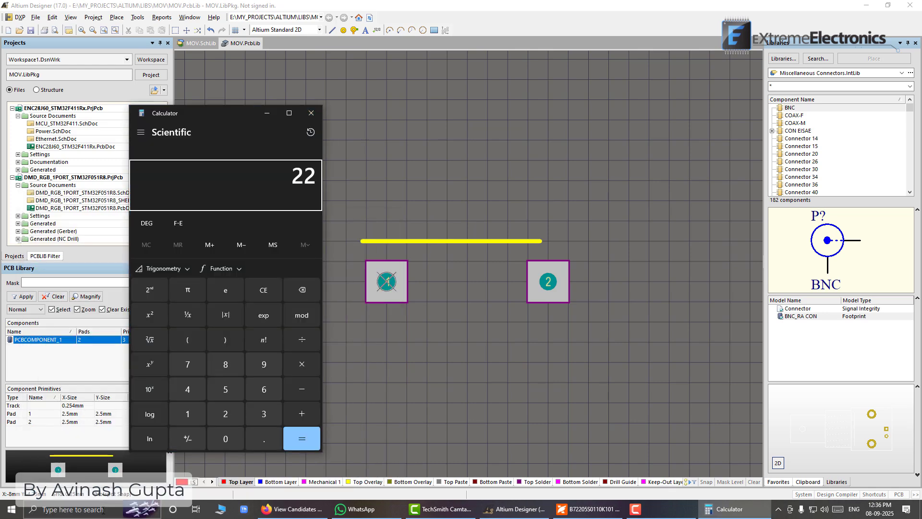
type("- 10")
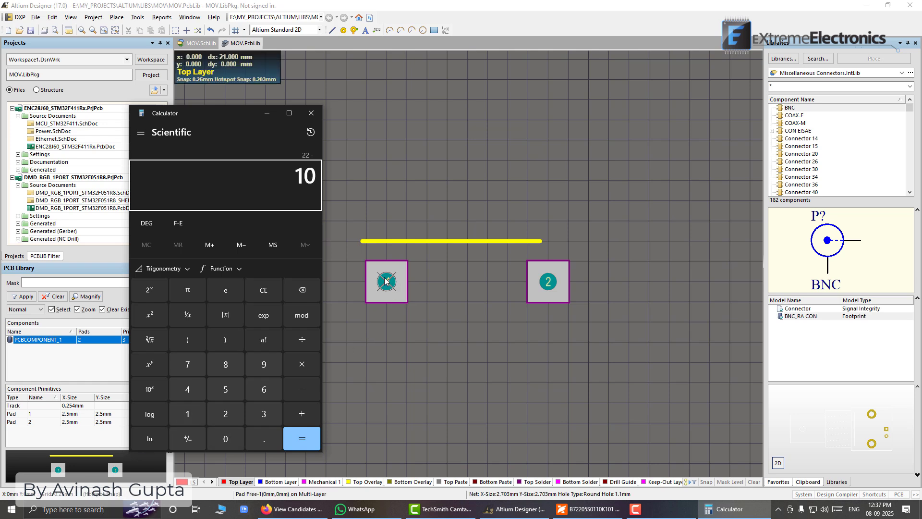
key("Return")
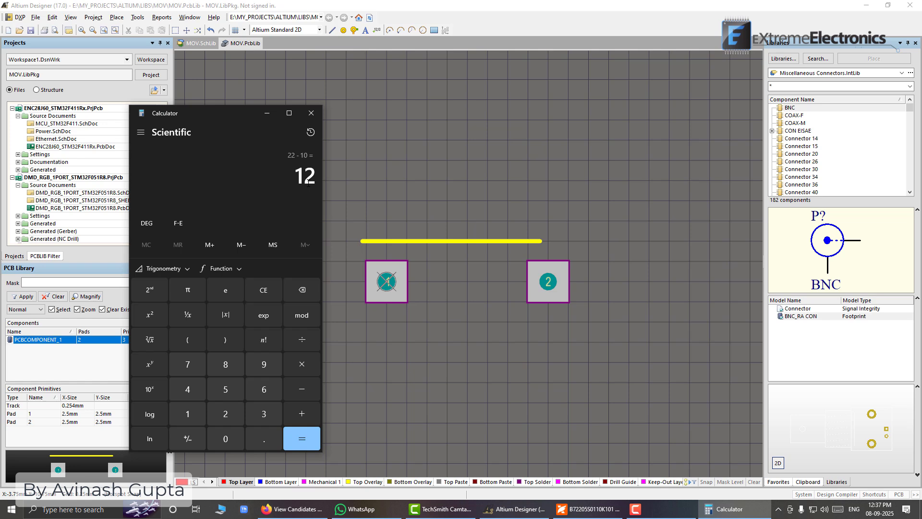
type("2")
key("Return")
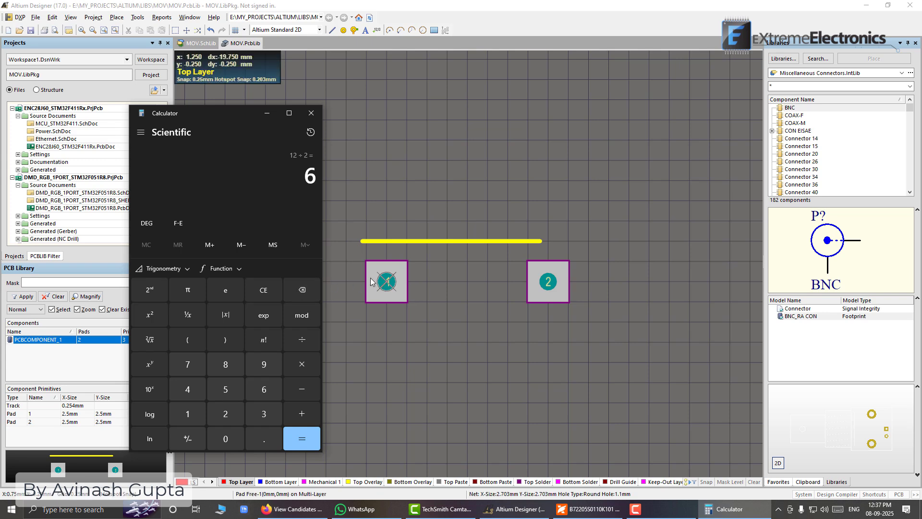
left_click(315, 115)
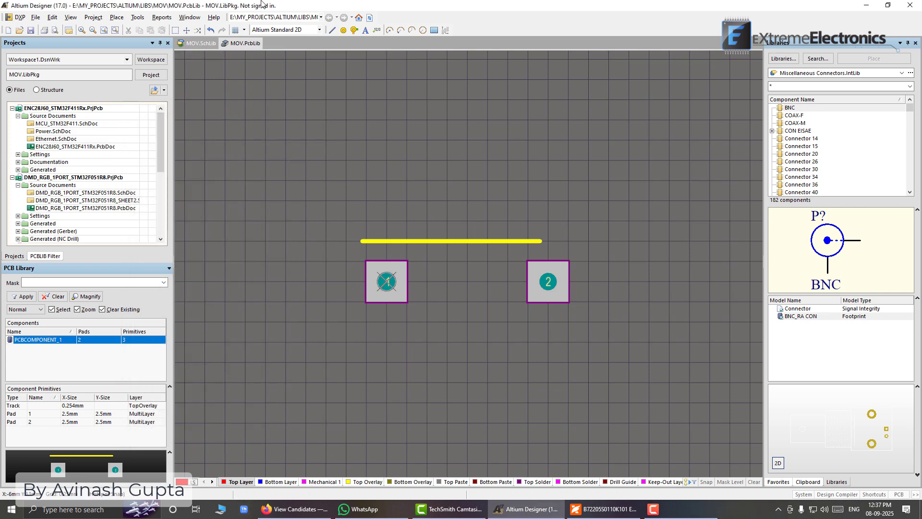
Measure a 6 mm horizontal distance outward from the centre of pad 1, away from pad 2
left_click(189, 17)
left_click(183, 18)
left_click(163, 17)
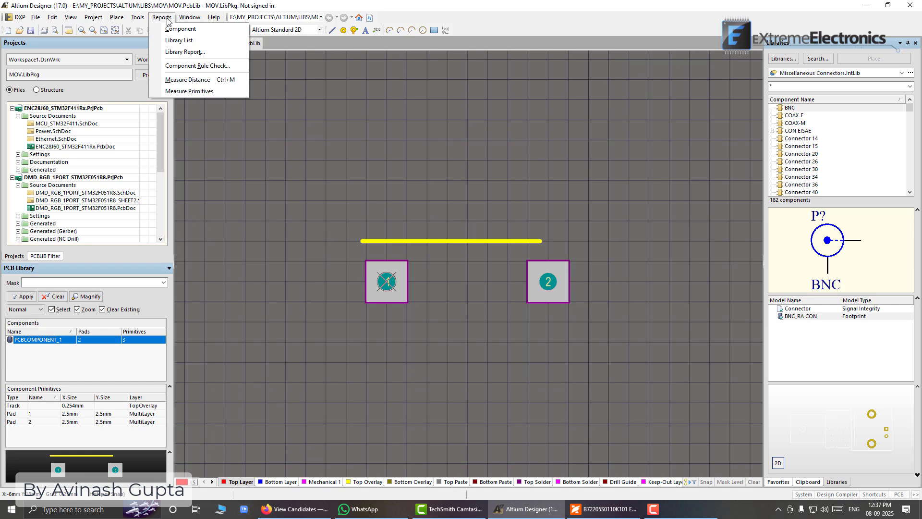
left_click(190, 77)
scroll(387, 282, "up", 2, "ctrl")
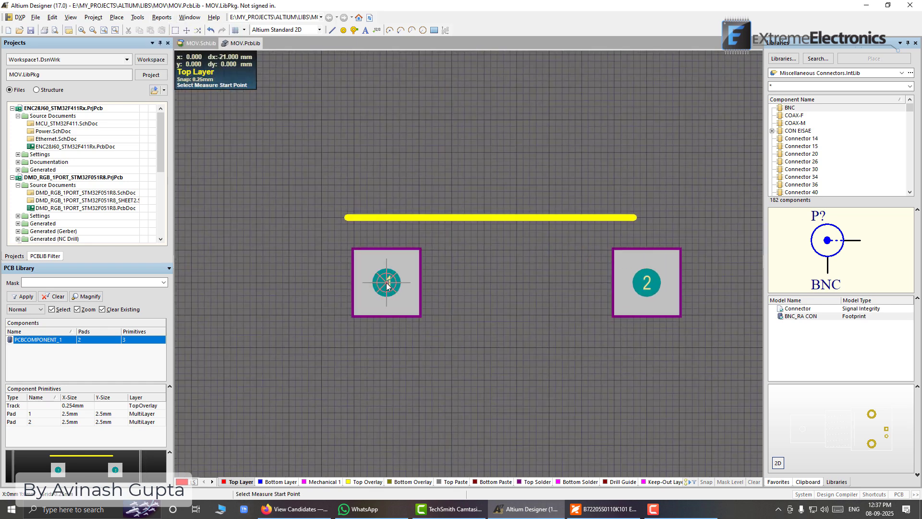
left_click(387, 282)
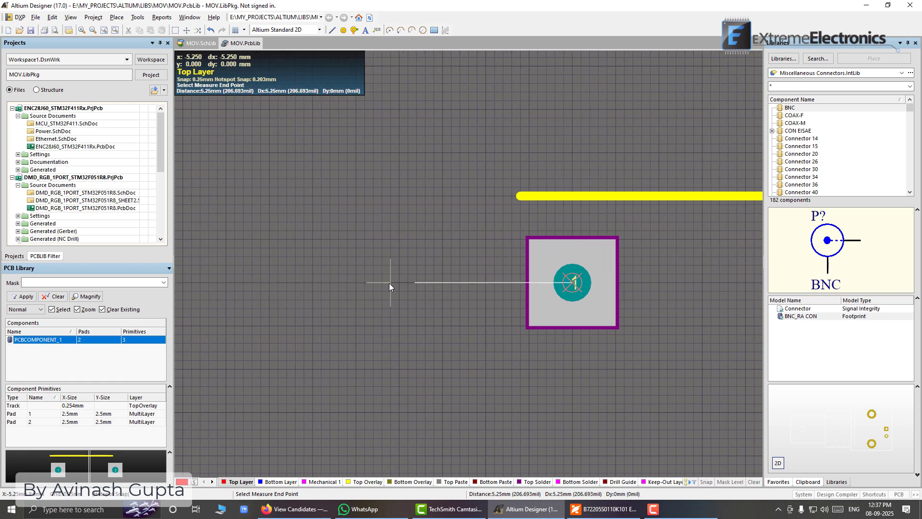
left_click(365, 284)
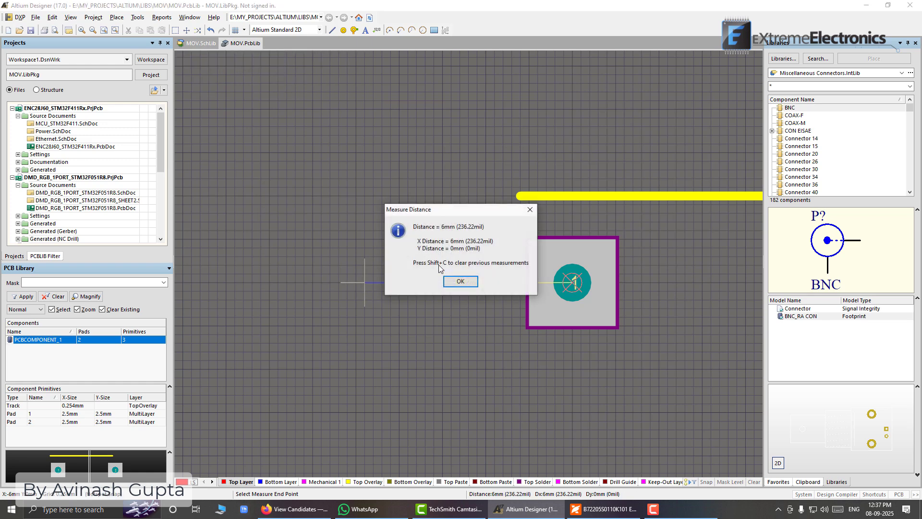
left_click(469, 283)
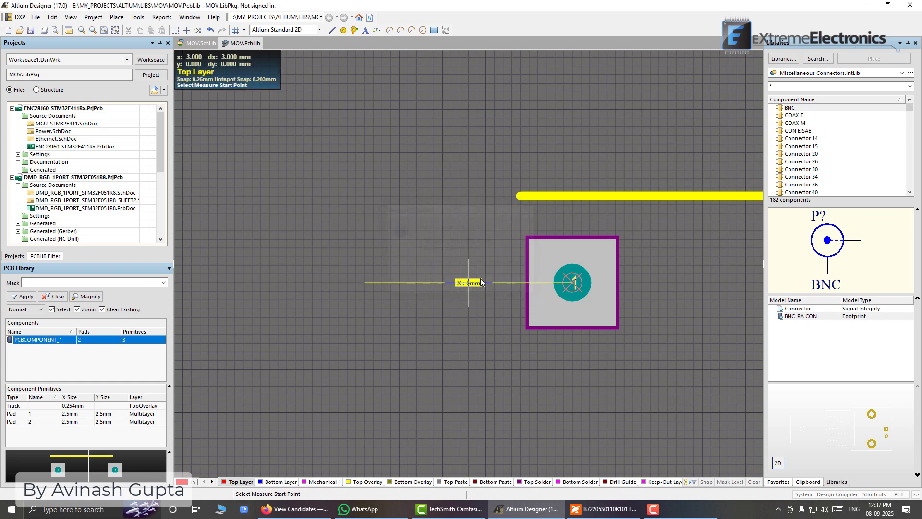
Measure a 6 mm horizontal distance outward from the centre of pad 2, away from pad 1
scroll(474, 289, "up", 1, "ctrl")
scroll(476, 289, "up", 1, "ctrl")
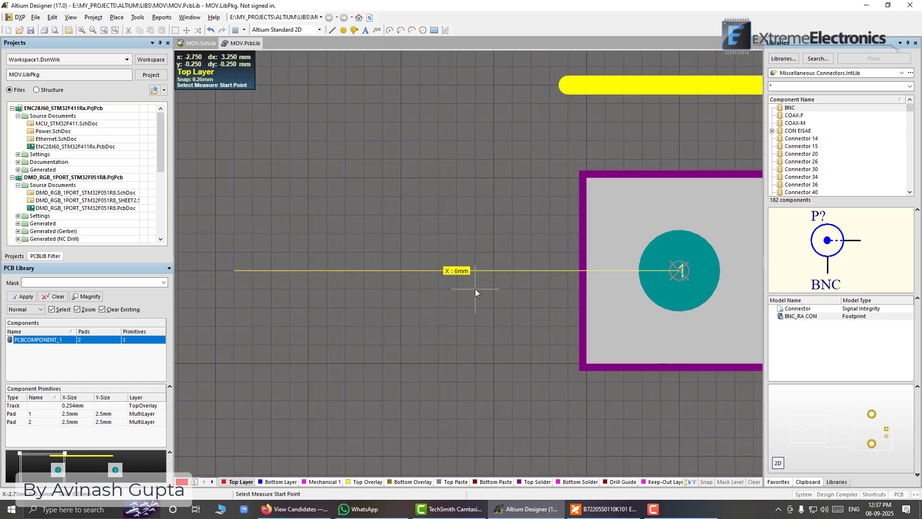
scroll(477, 289, "down", 3, "ctrl")
right_click_drag(526, 278, 250, 236)
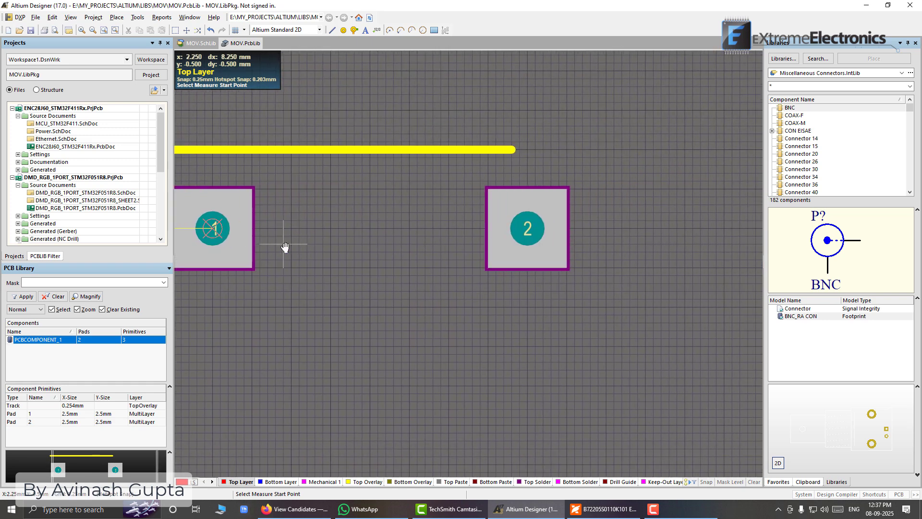
left_click(530, 229)
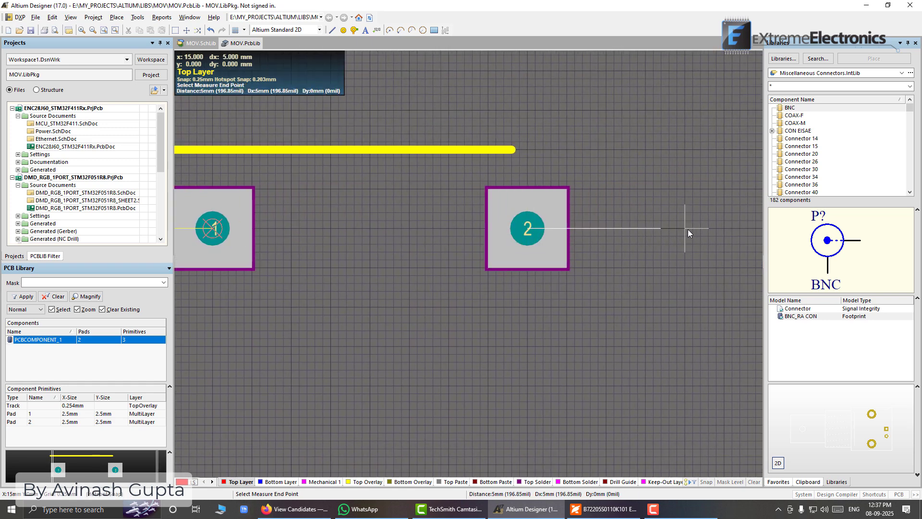
left_click(715, 228)
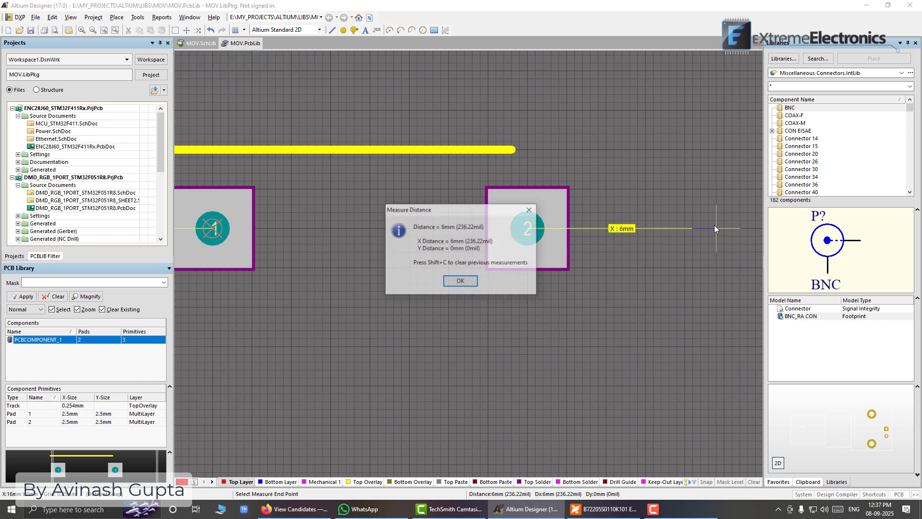
left_click(460, 281)
scroll(521, 228, "down", 1, "ctrl")
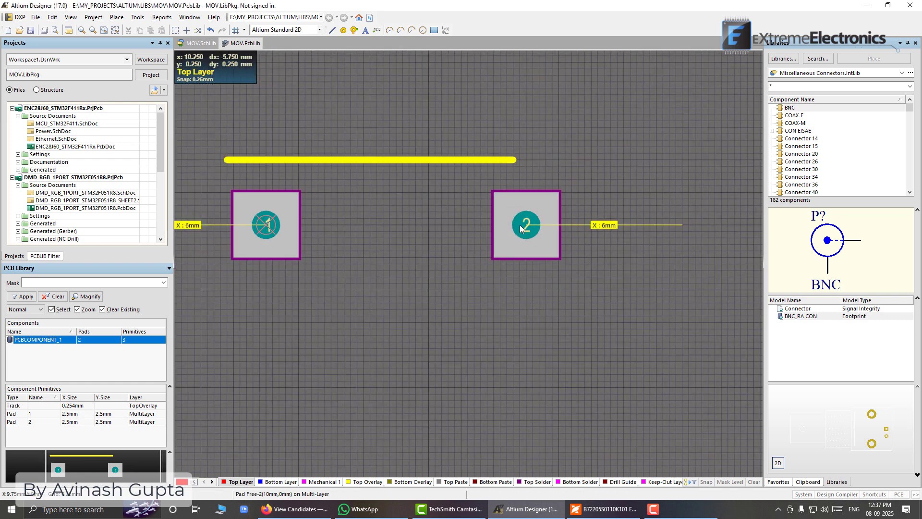
scroll(521, 228, "down", 2, "ctrl")
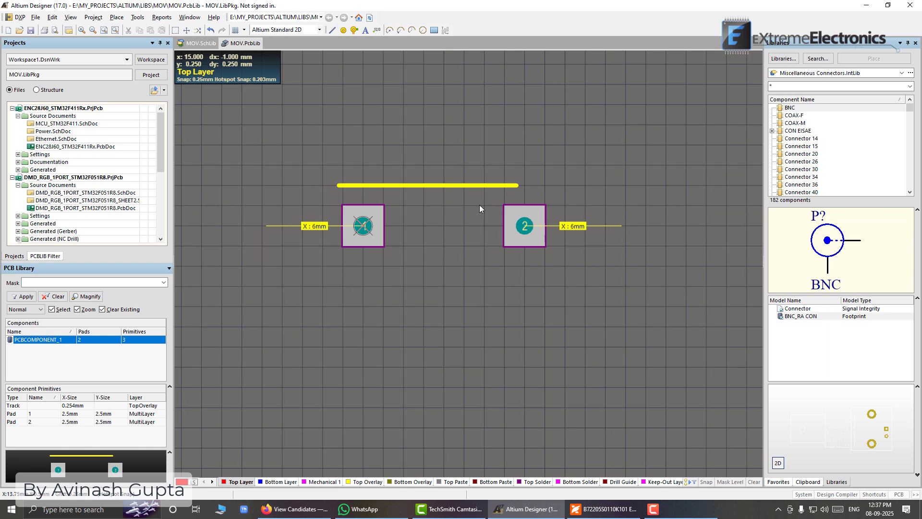
Stretch both ends of the Top Overlay line above the pads so it runs from about X -6 mm to X 16 mm
left_click(445, 186)
left_click_drag(518, 186, 620, 186)
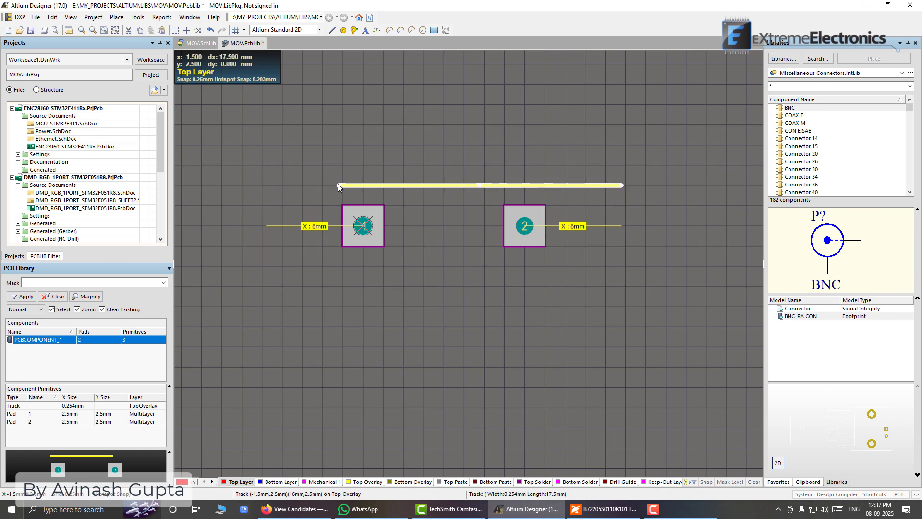
left_click_drag(338, 186, 262, 186)
left_click(331, 166)
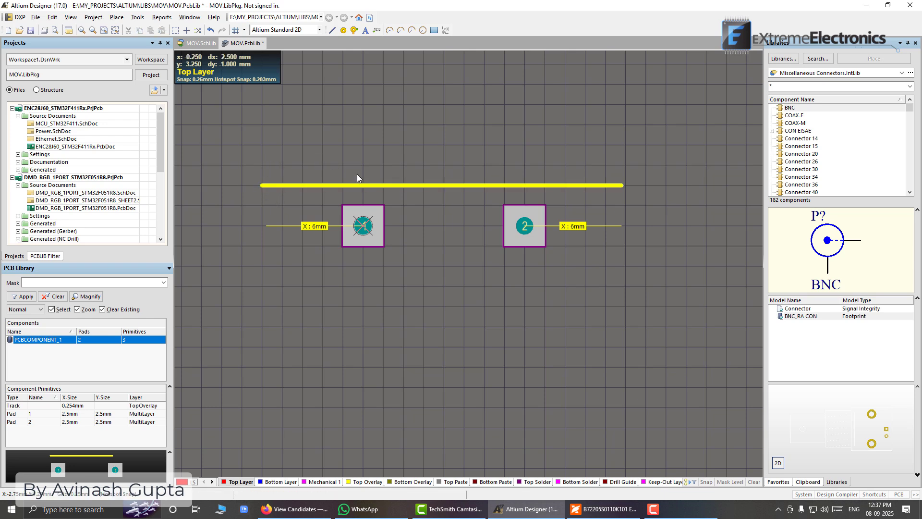
Copy the Top Overlay line above the pads by its pad 1 side endpoint and paste it below the pads at Y -2.5 mm
left_click(373, 185)
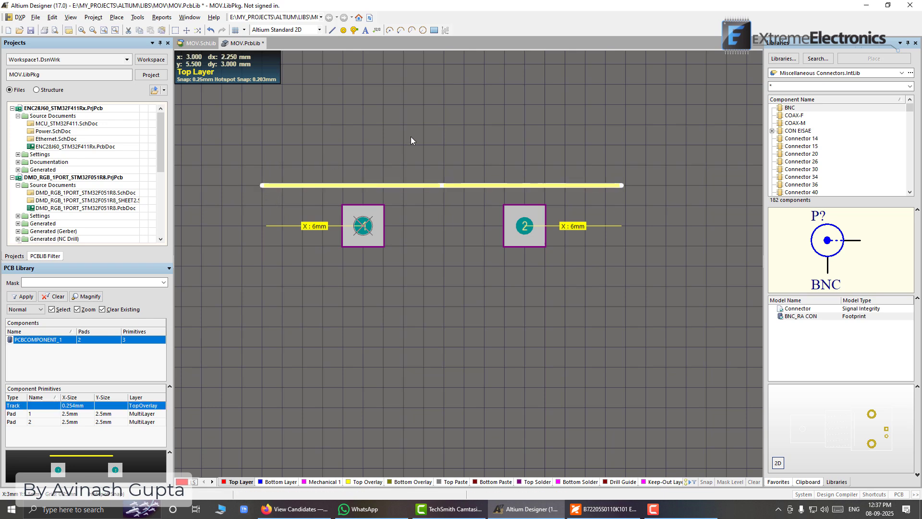
key("ctrl+c")
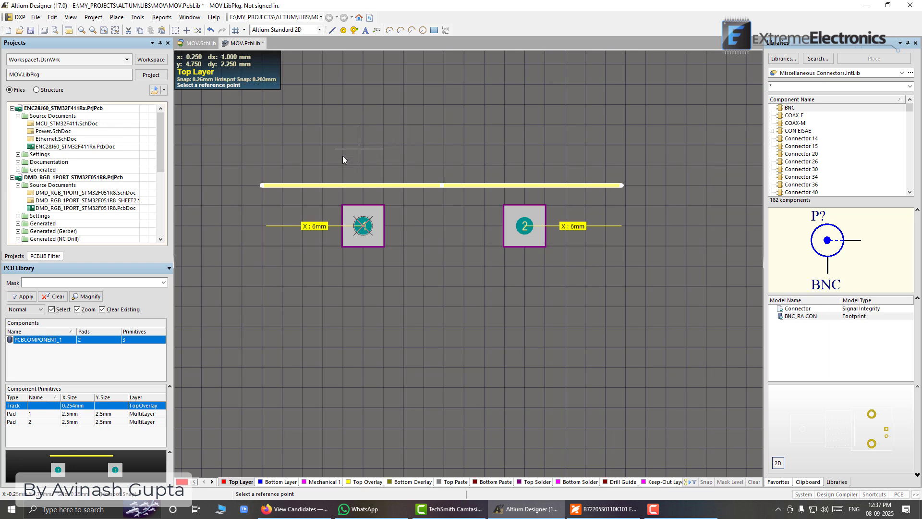
left_click(262, 185)
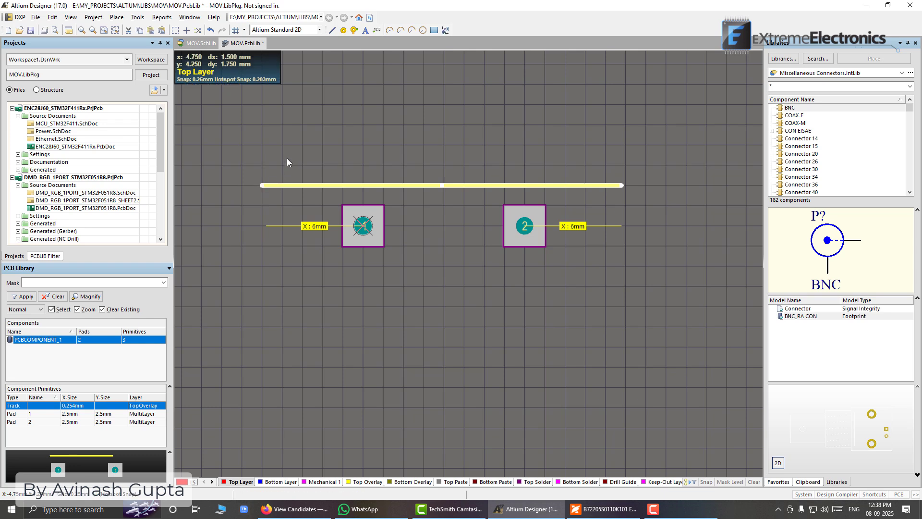
key("ctrl+v")
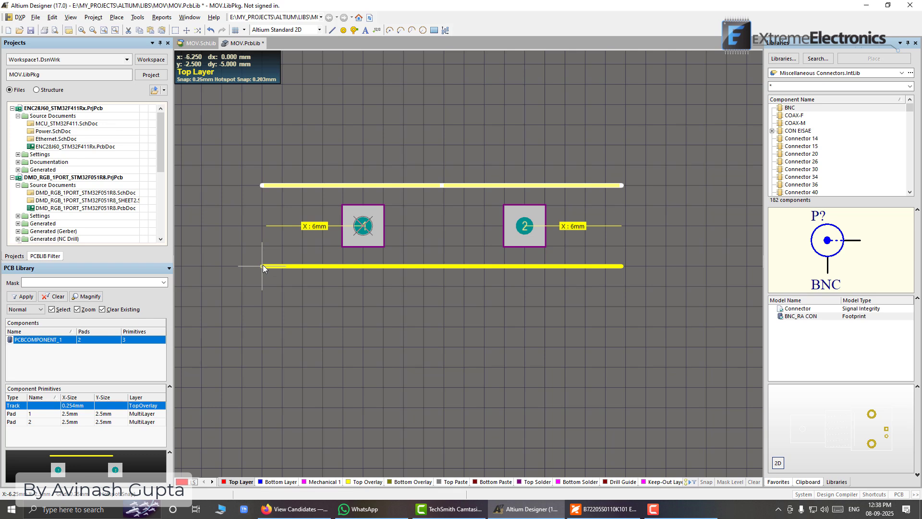
left_click(263, 266)
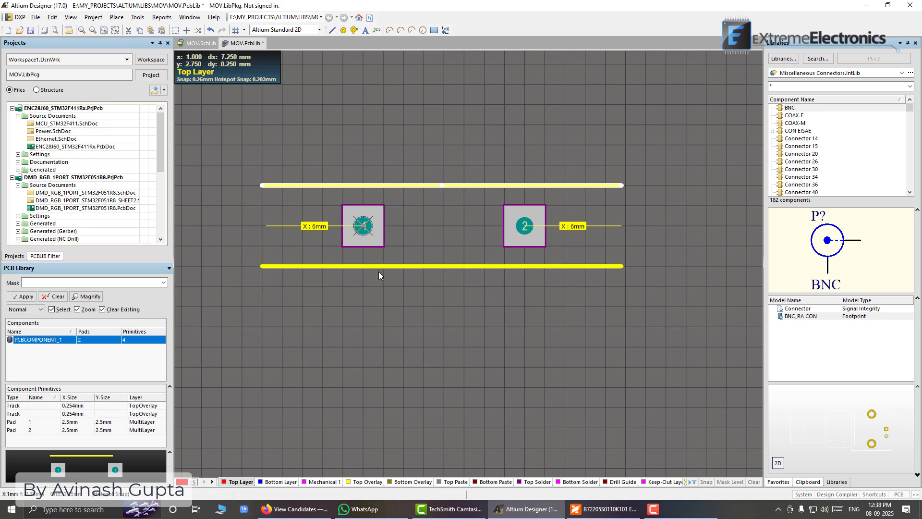
left_click(408, 249)
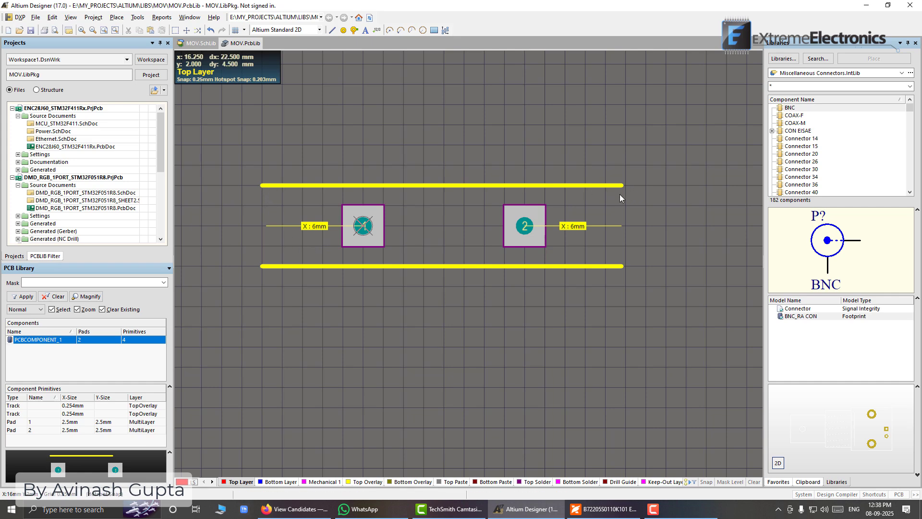
Shorten the pad 1 side ends of both Top Overlay lines to X -6 mm, matching the 6 mm measurement
scroll(258, 232, "up", 5, "ctrl")
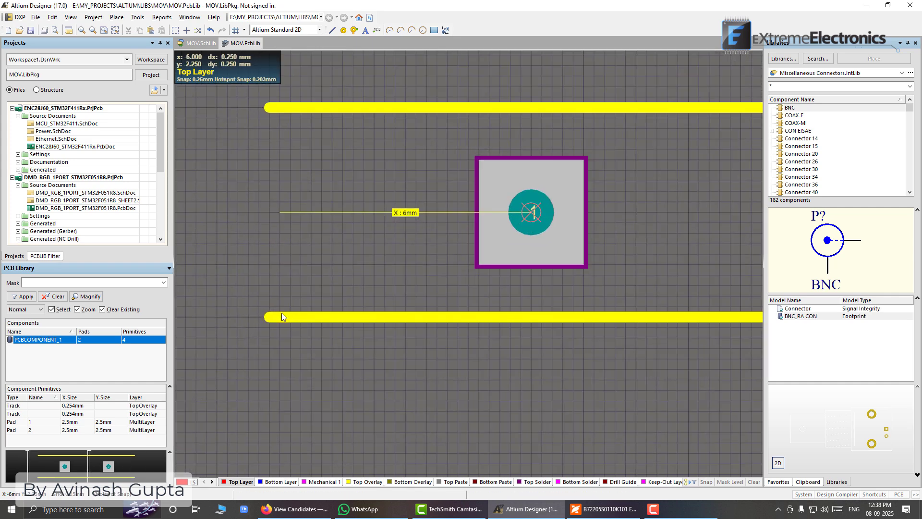
left_click(281, 315)
left_click_drag(269, 315, 280, 315)
left_click(276, 114)
left_click(274, 111)
left_click_drag(269, 108, 280, 108)
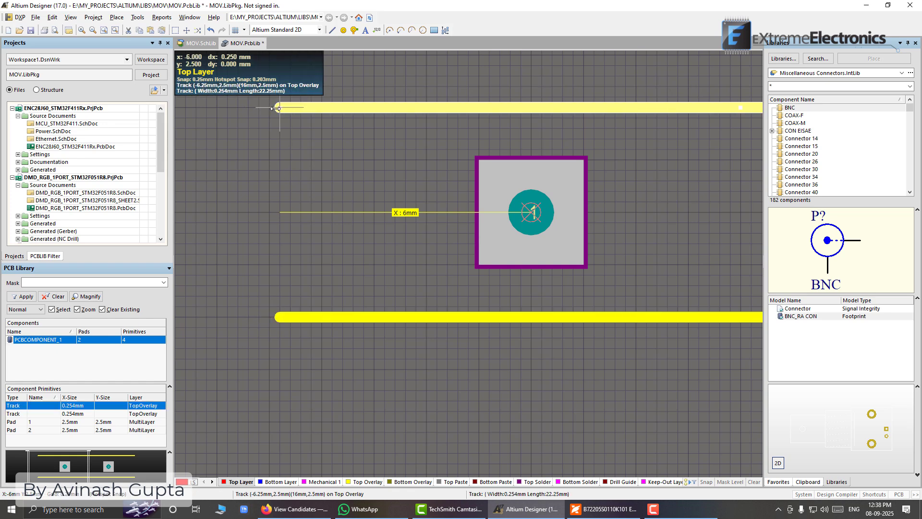
scroll(601, 244, "down", 4, "ctrl")
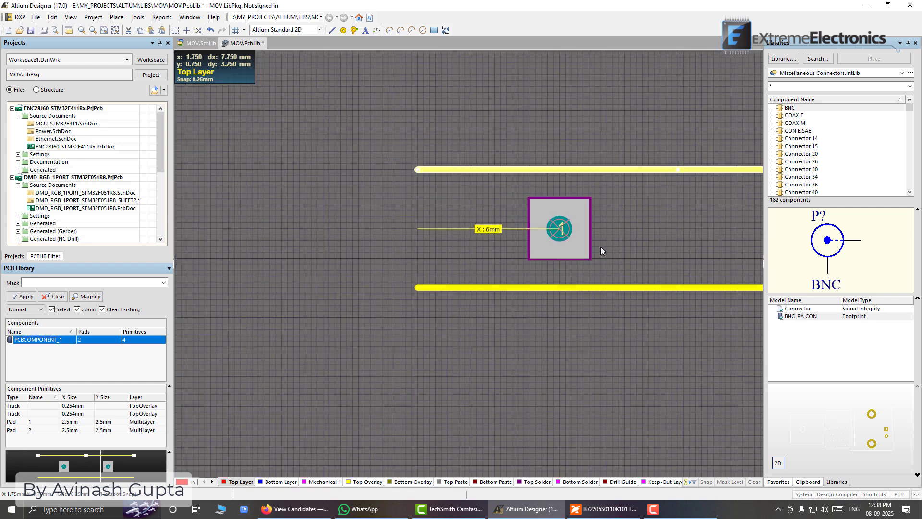
scroll(515, 210, "up", 4, "ctrl")
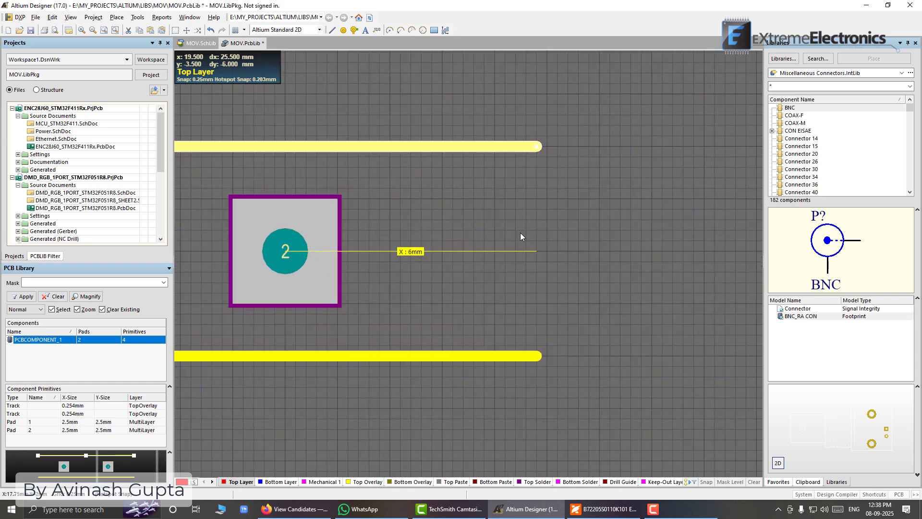
scroll(450, 264, "down", 2, "ctrl")
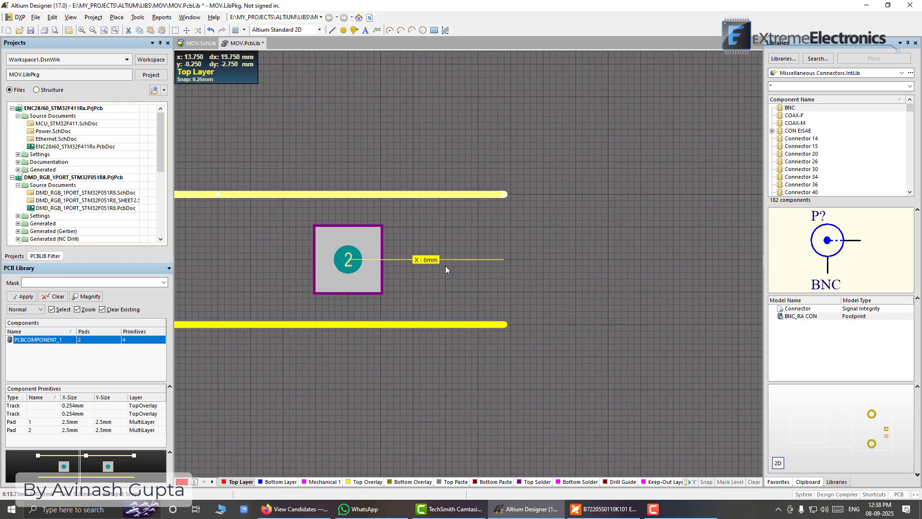
scroll(496, 288, "left", 3)
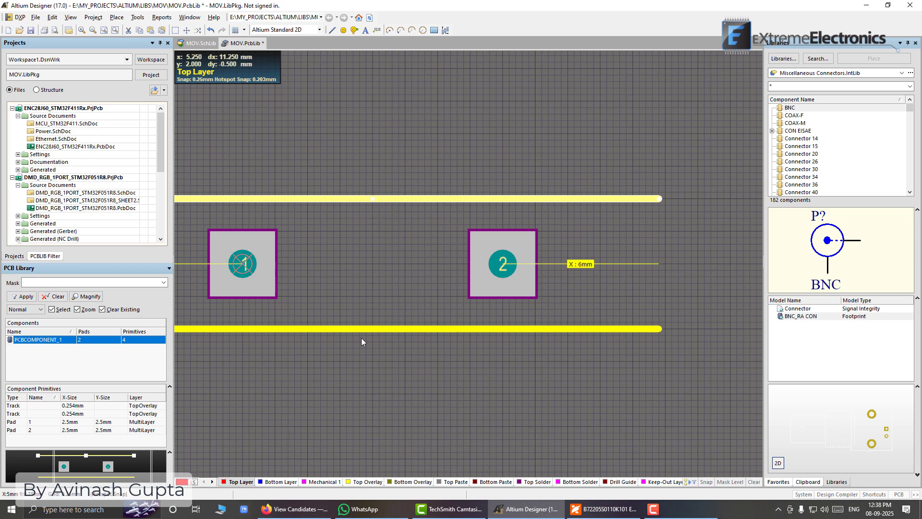
Switch to the varistor datasheet PDF and check the body thickness dimension s in the drawing and the Dimensions tables
left_click(587, 511)
scroll(529, 278, "up", 10)
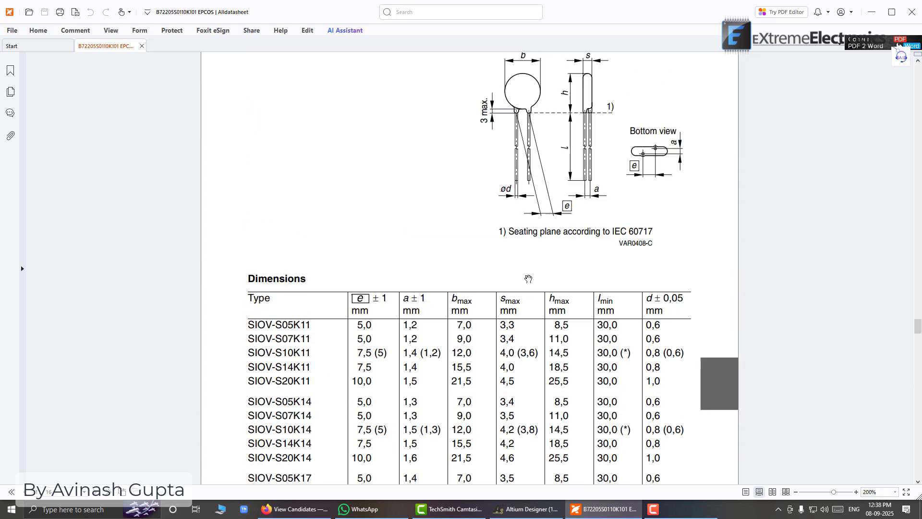
scroll(528, 279, "up", 3)
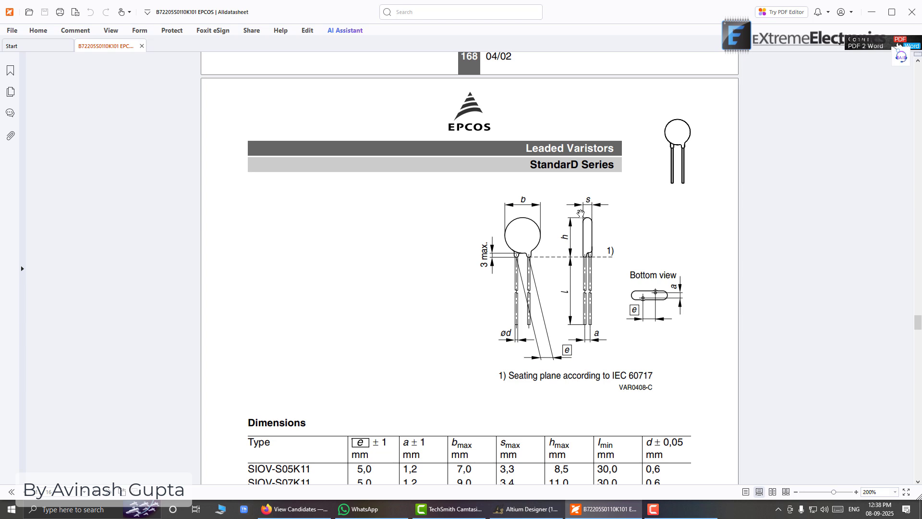
scroll(535, 214, "down", 5)
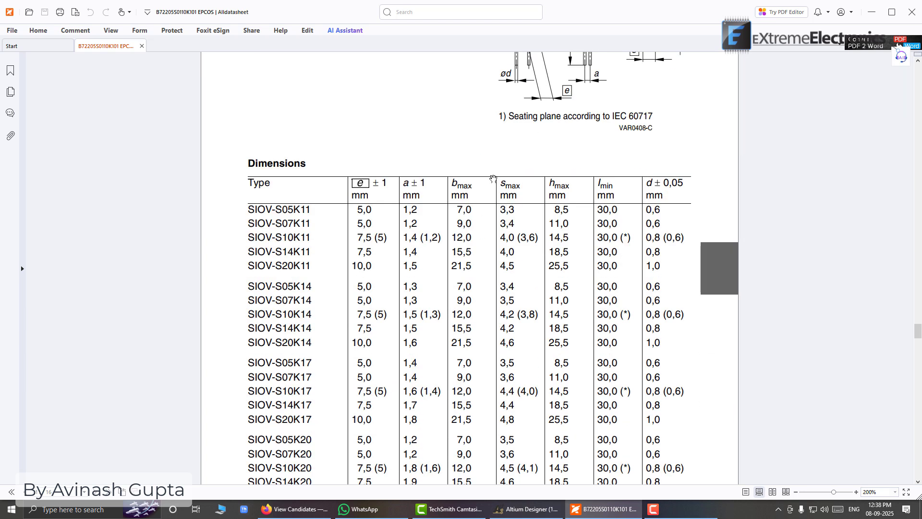
scroll(505, 189, "down", 8)
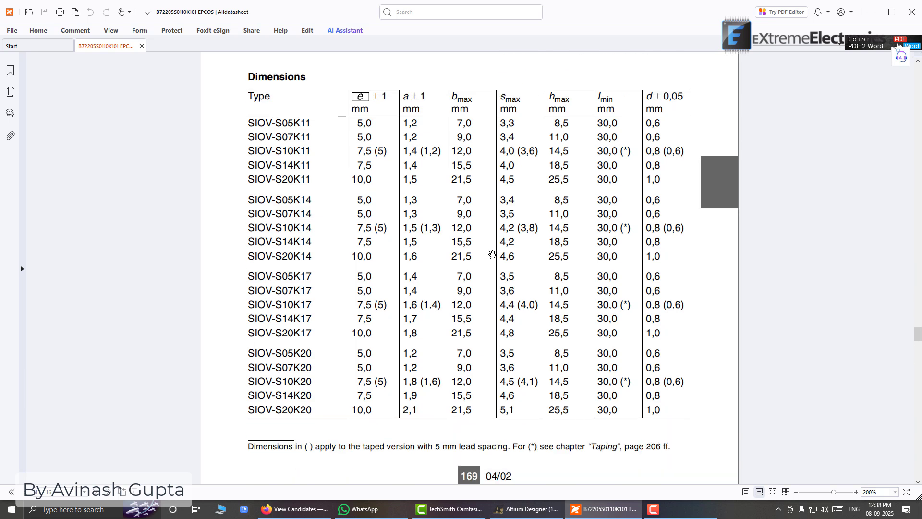
scroll(500, 250, "down", 1)
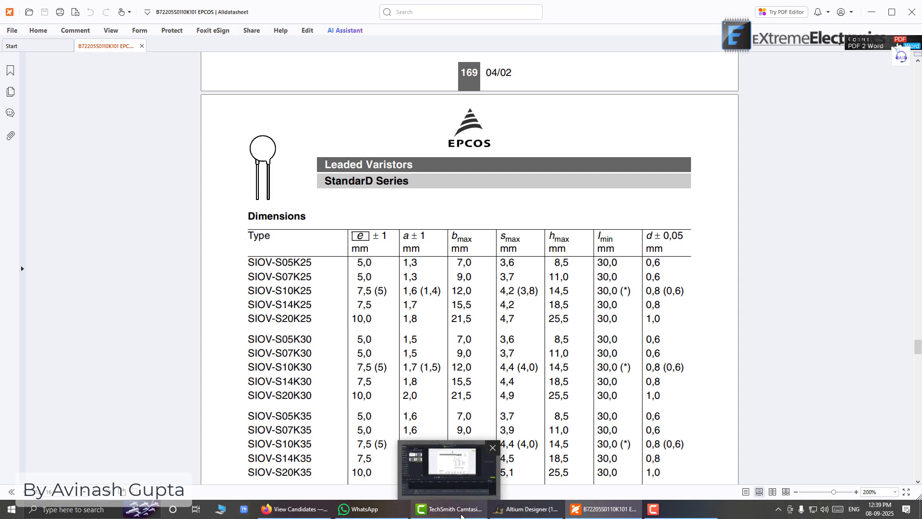
Switch back to Altium Designer and measure the vertical distance between the two Top Overlay lines
left_click(504, 511)
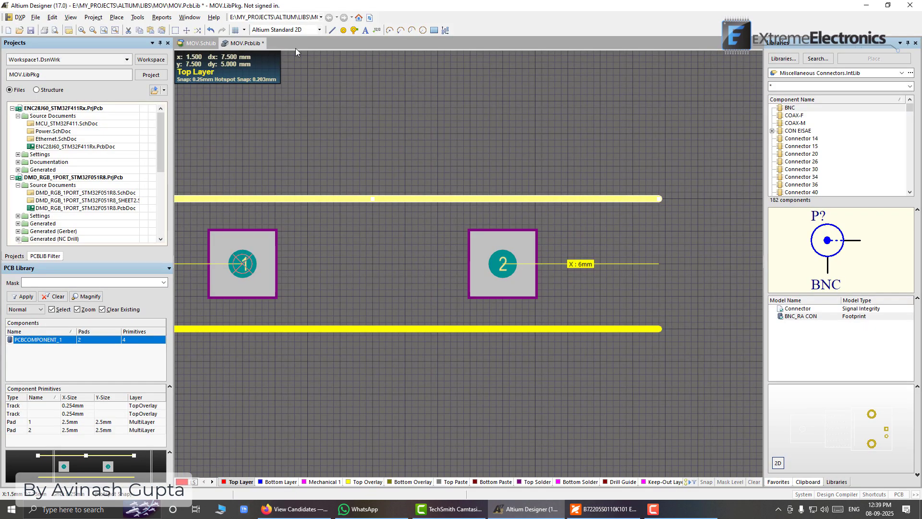
left_click(162, 17)
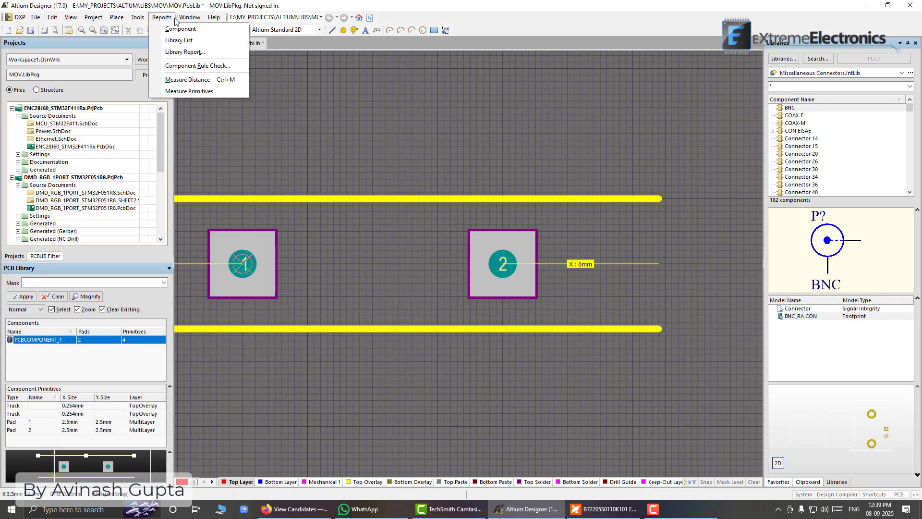
left_click(192, 76)
left_click(341, 196)
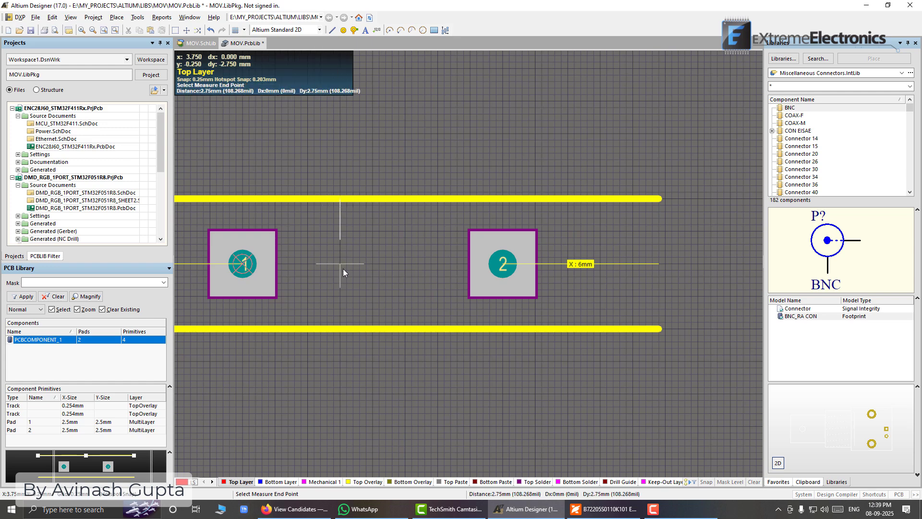
left_click(338, 328)
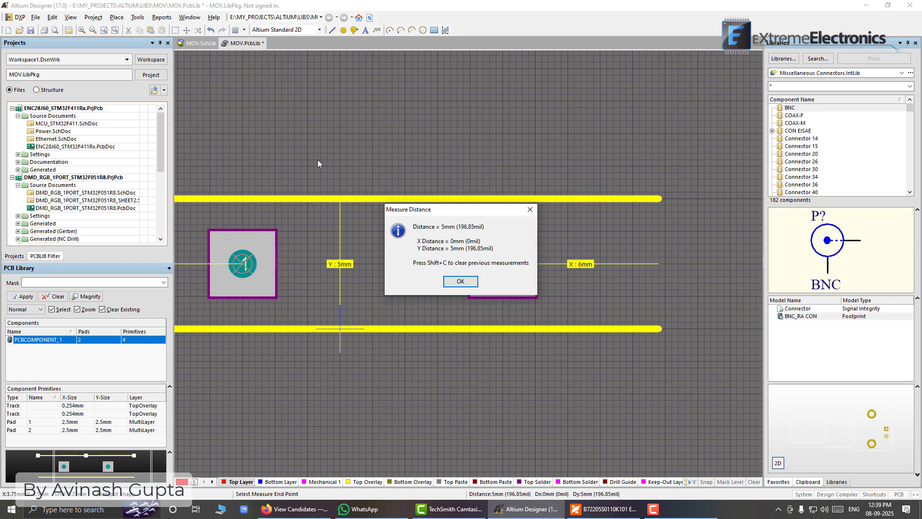
left_click(460, 281)
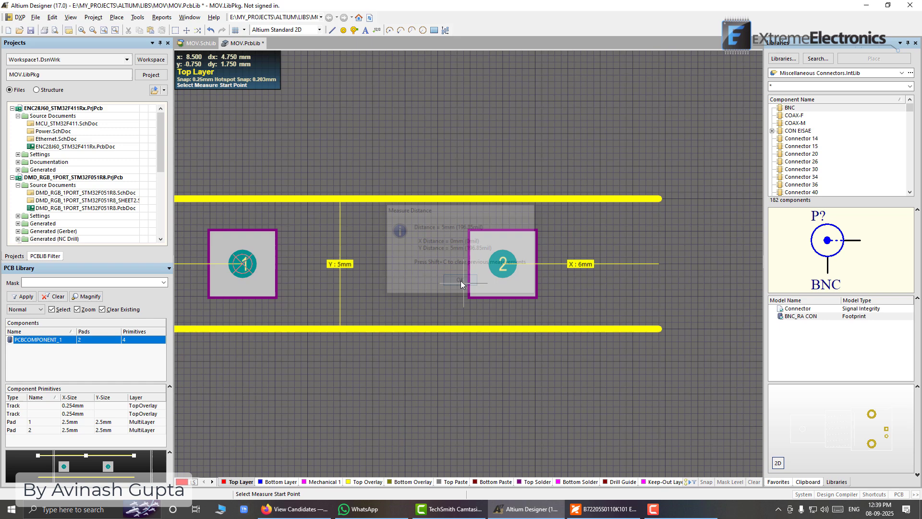
right_click(379, 211)
scroll(379, 251, "down", 2, "ctrl")
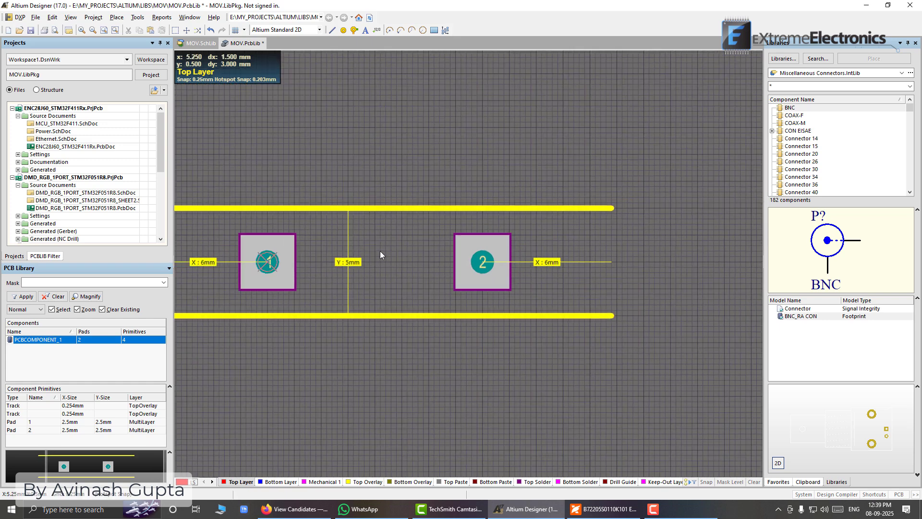
right_click_drag(339, 253, 416, 255)
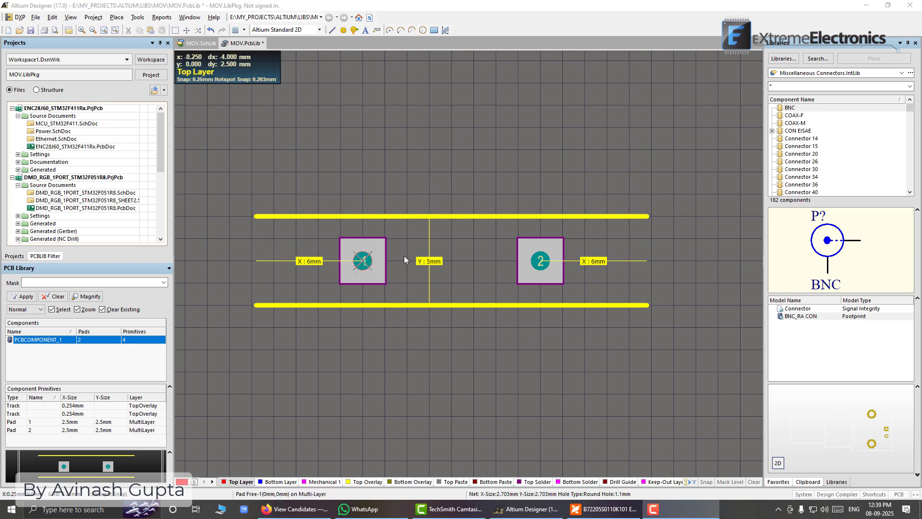
Switch to the datasheet PDF and examine the Bottom view for the lead offset a, along with its values in the Dimensions tables
left_click(604, 509)
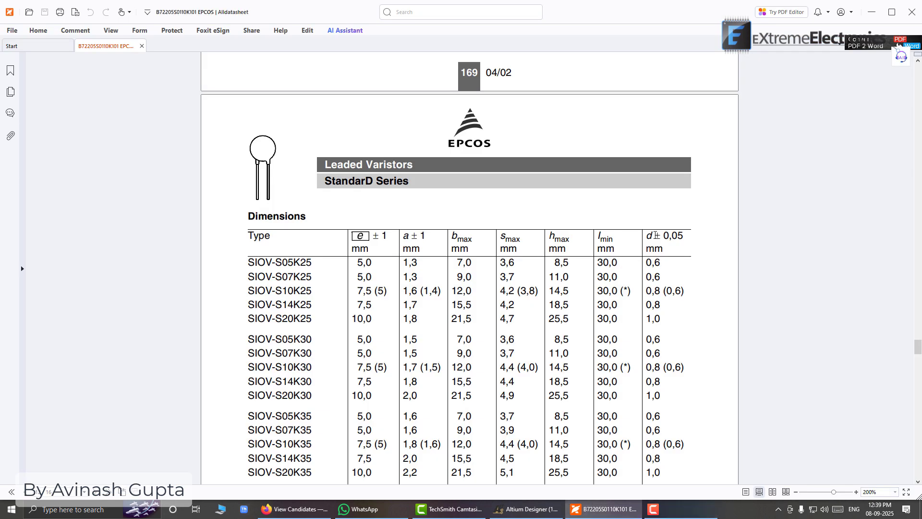
scroll(653, 239, "down", 15)
scroll(660, 240, "up", 3)
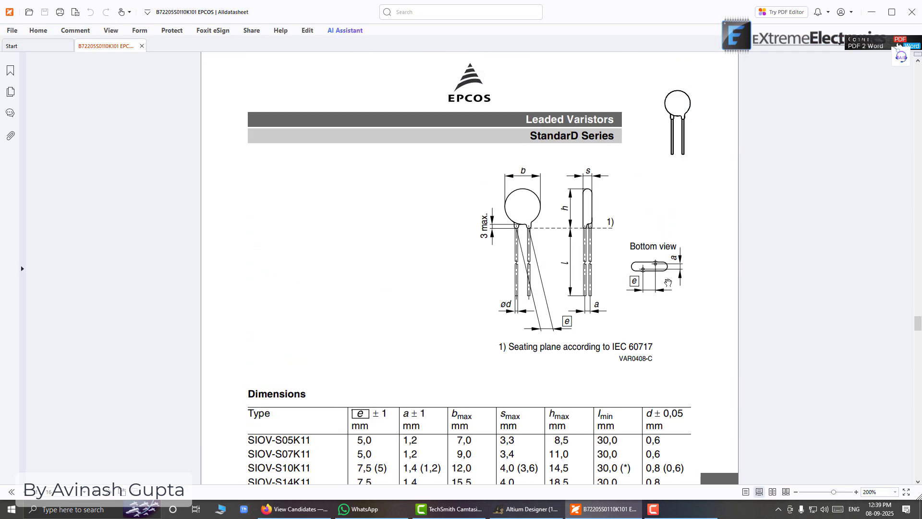
scroll(667, 283, "up", 5, "ctrl")
right_click(540, 286)
left_click(656, 265)
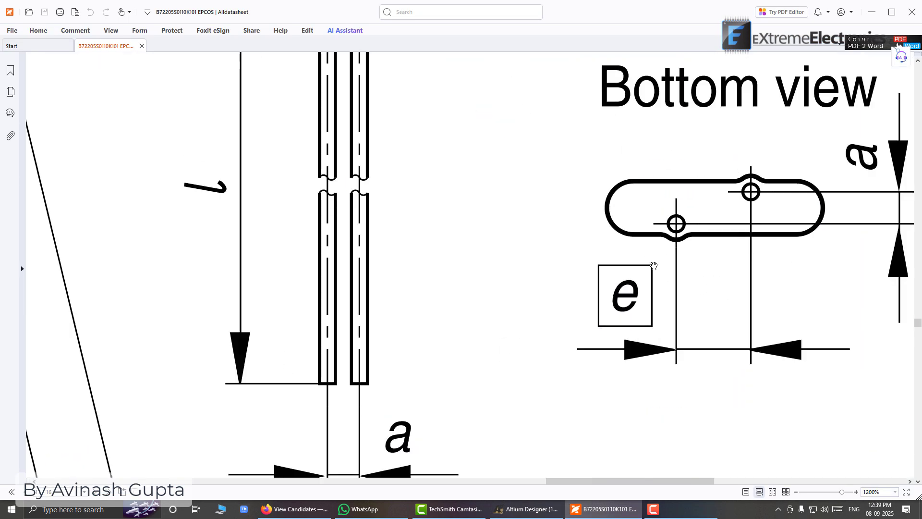
right_click_drag(654, 266, 509, 277)
left_click_drag(664, 250, 397, 267)
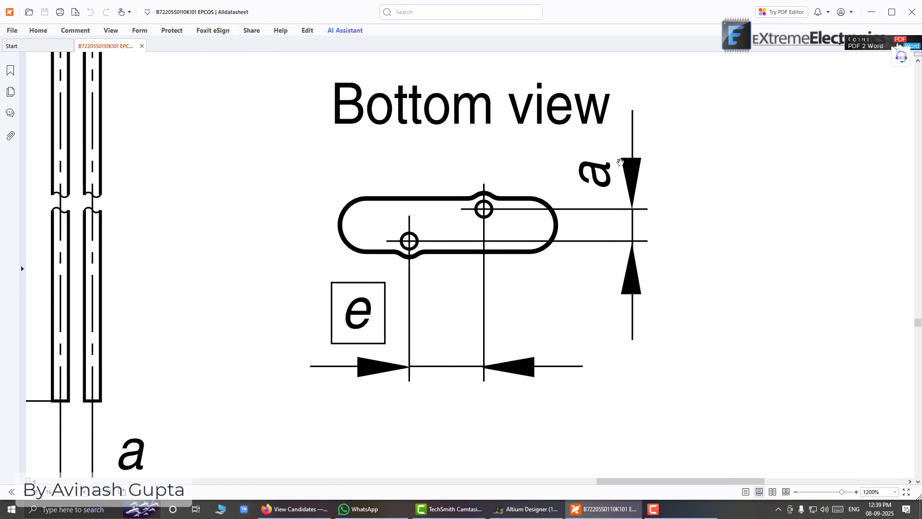
scroll(500, 219, "down", 5, "ctrl")
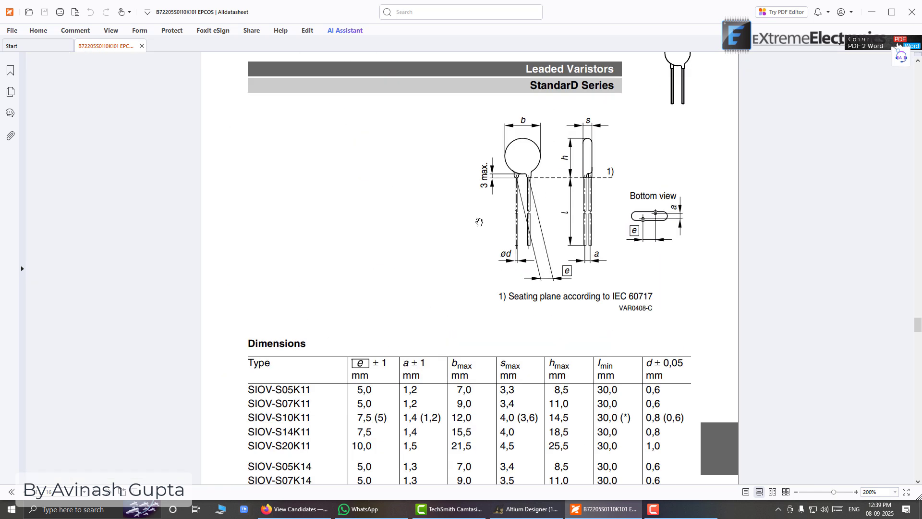
scroll(447, 392, "down", 4)
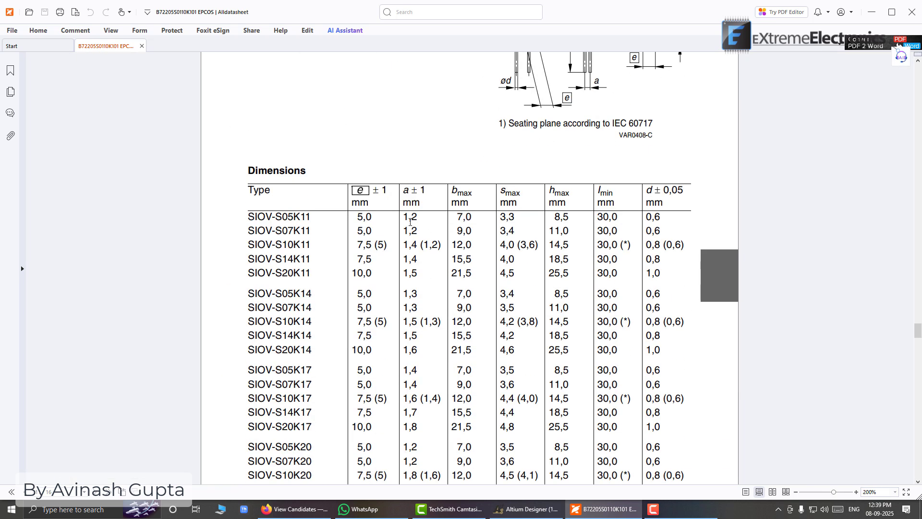
scroll(410, 222, "down", 9)
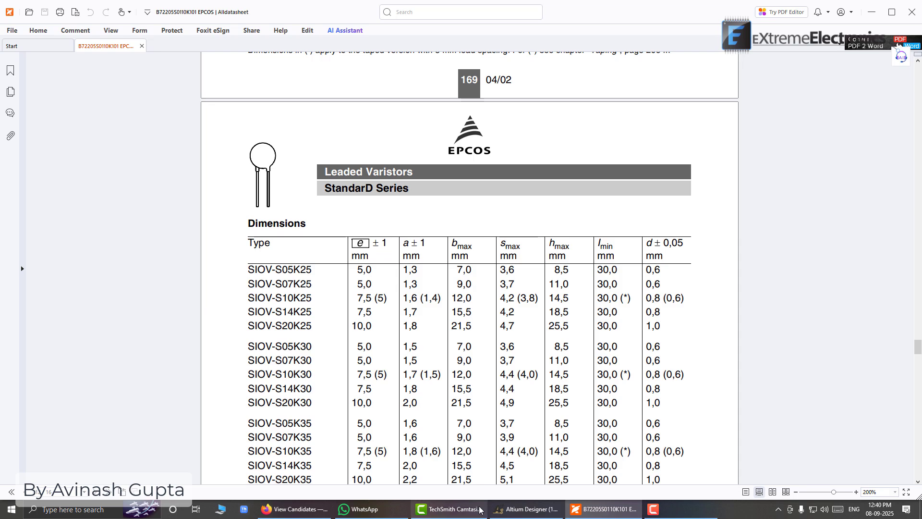
Switch back to the MOV.PcbLib footprint in Altium Designer and inspect pad 2's placement between the outline lines
left_click(460, 510)
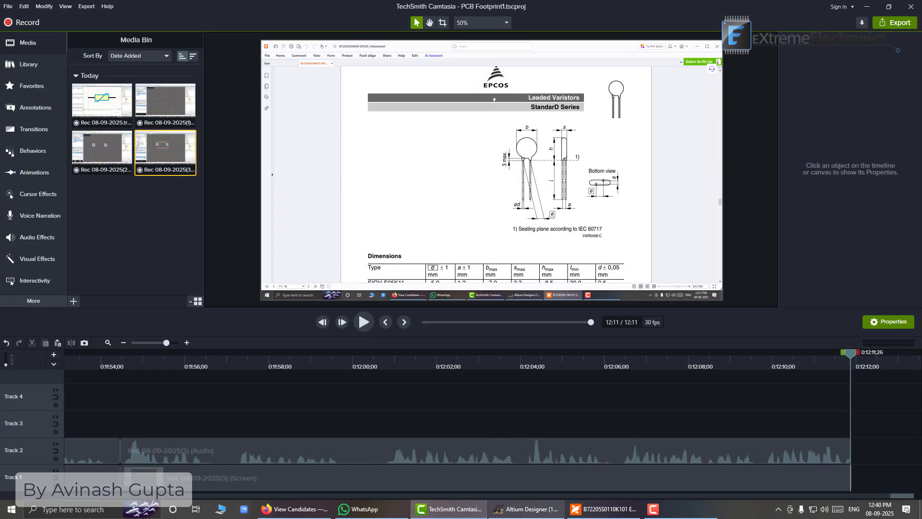
left_click(526, 509)
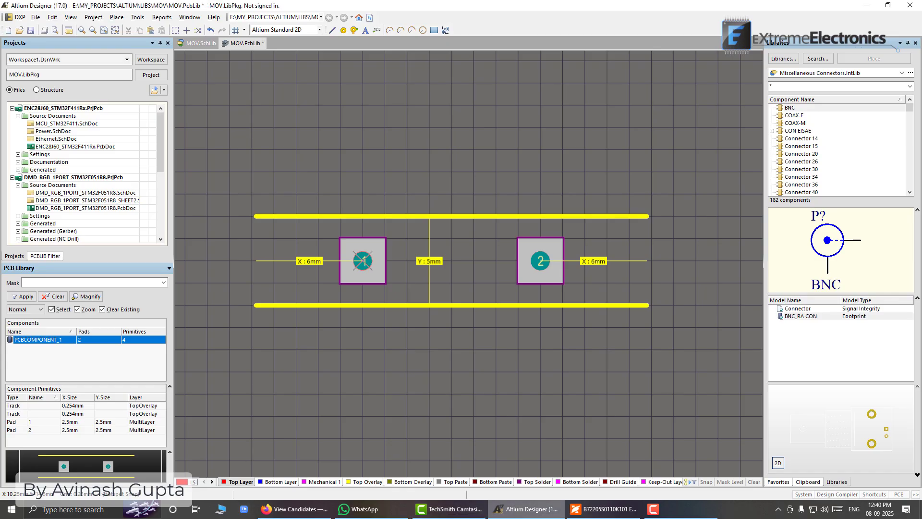
left_click(540, 264)
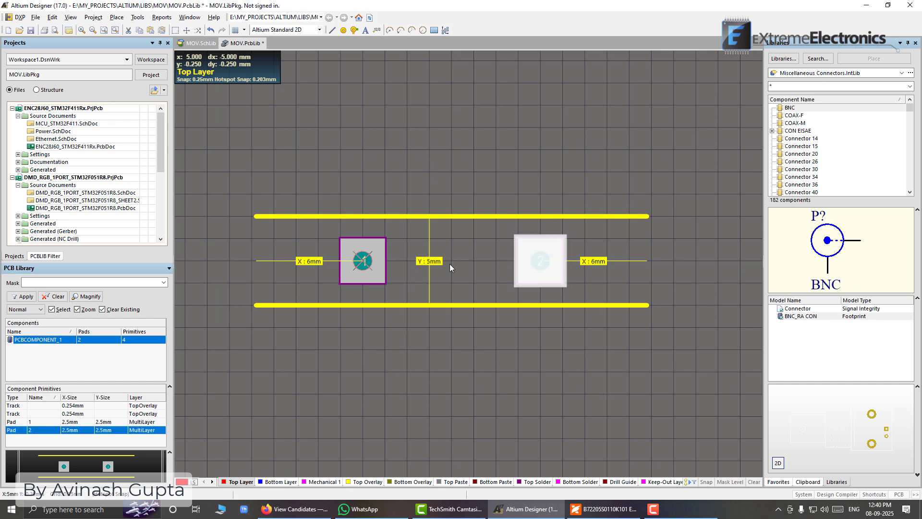
left_click(463, 260)
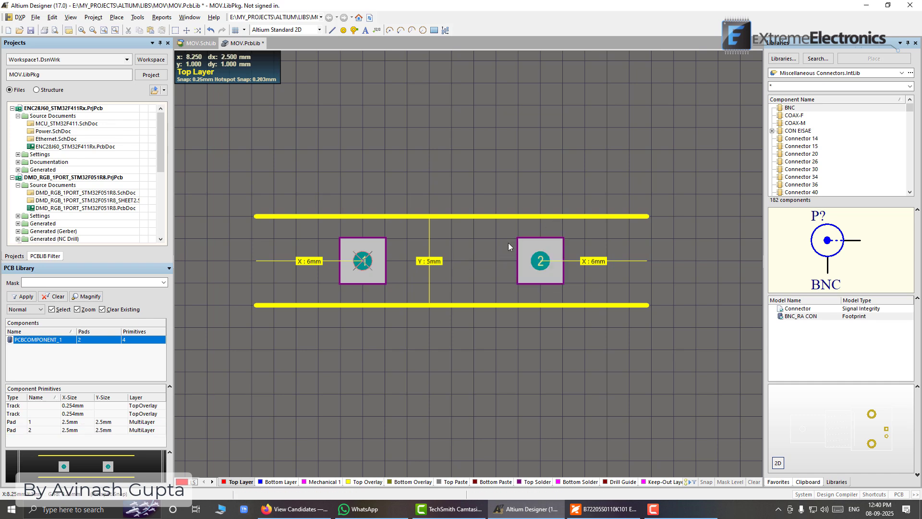
Move pad 2 up by 1 mm toward the upper Top Overlay line
left_click(543, 263)
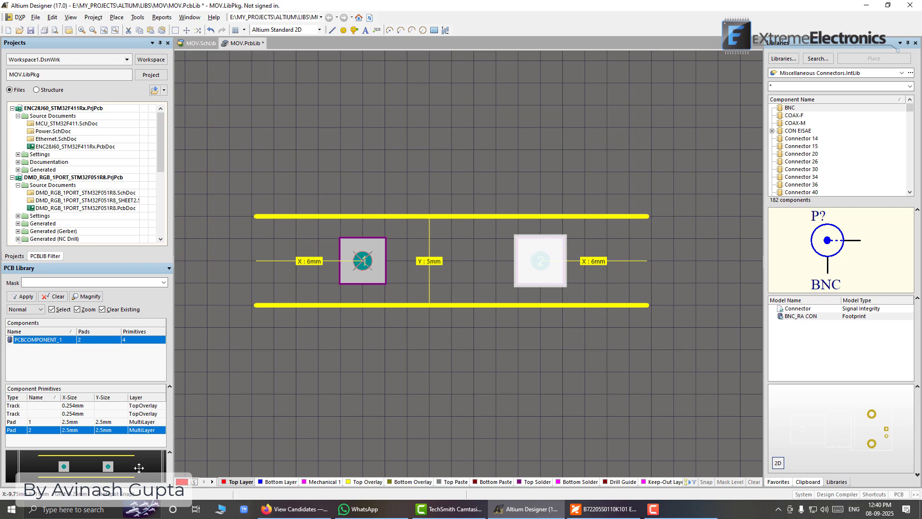
scroll(550, 270, "up", 1, "ctrl")
scroll(551, 270, "up", 1, "ctrl")
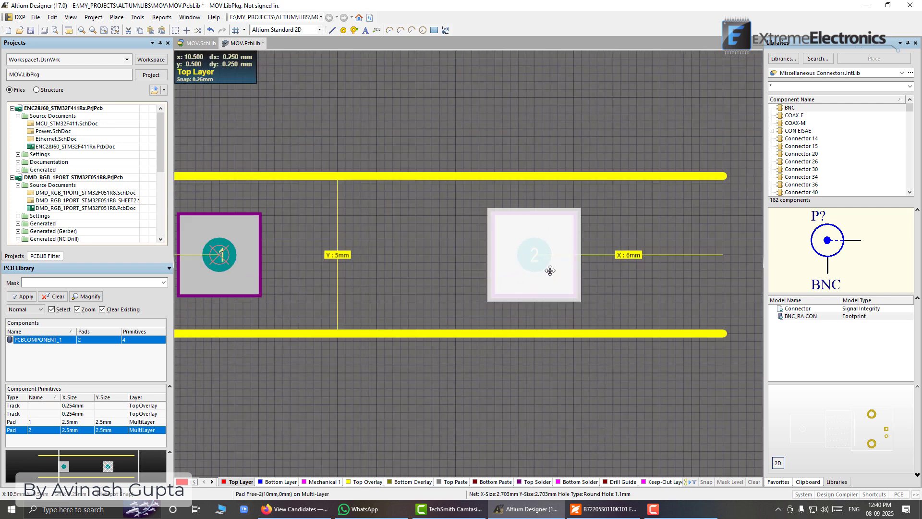
scroll(549, 269, "up", 1, "ctrl")
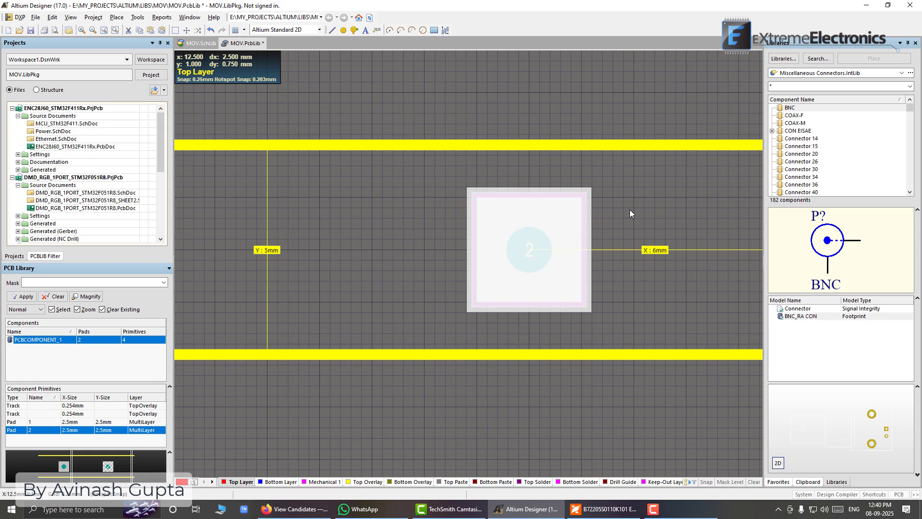
key("ctrl+Up")
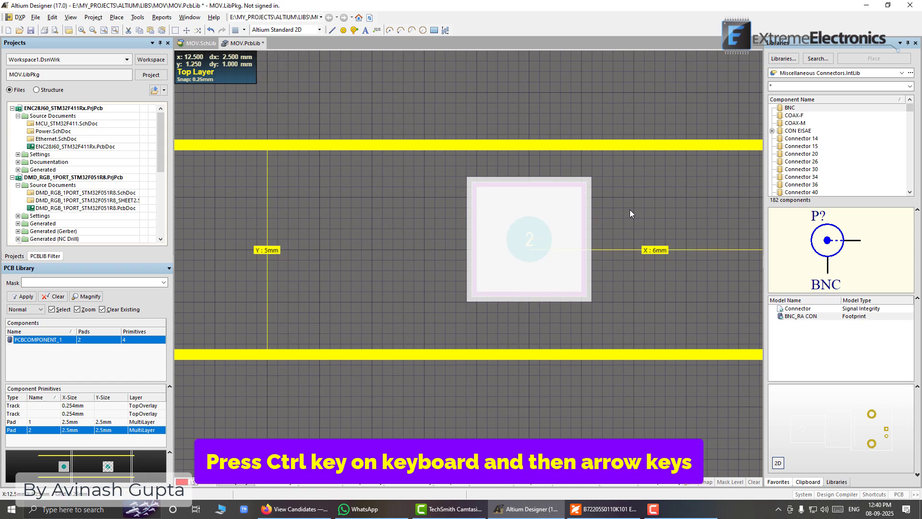
key("ctrl+Up")
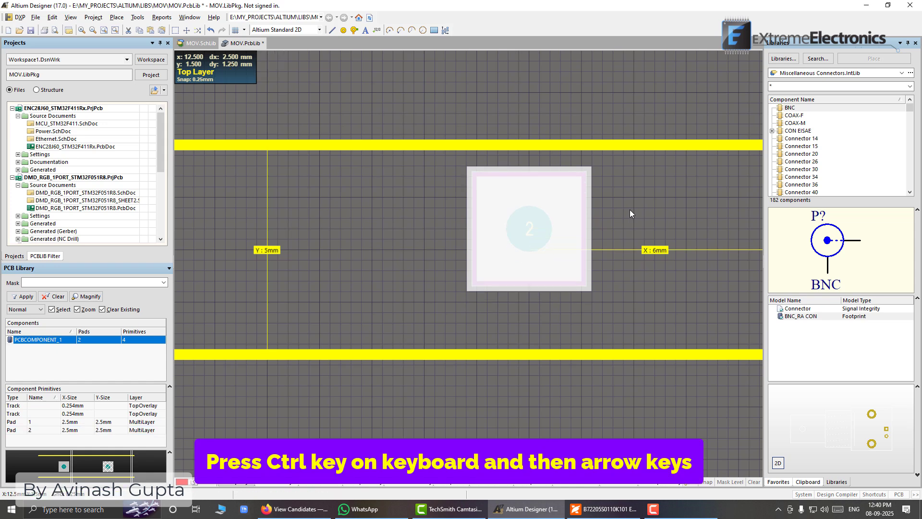
key("ctrl+Up")
key("ctrl+Up")
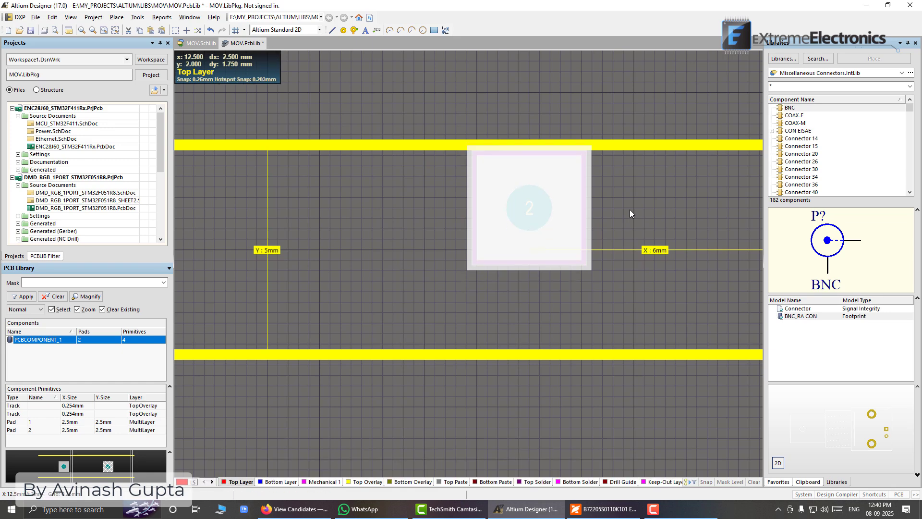
left_click(589, 108)
scroll(589, 108, "down", 2, "ctrl")
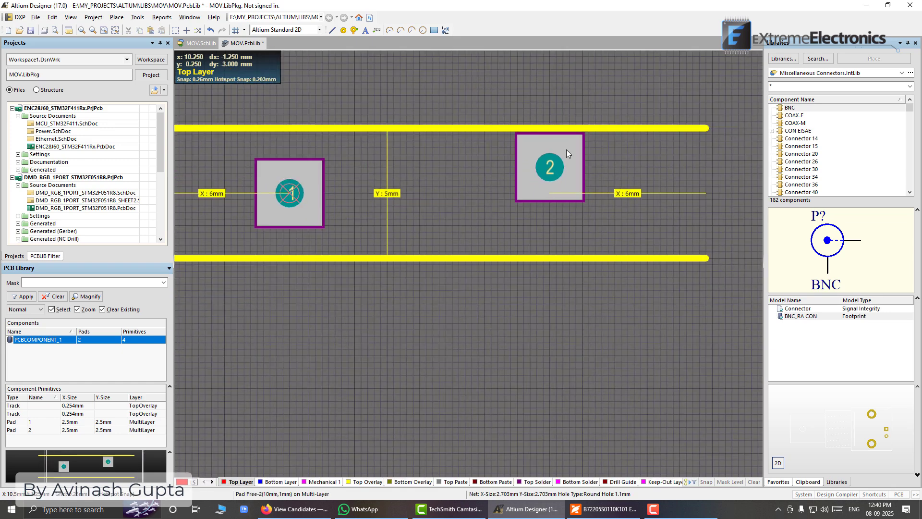
Move pad 1 down by 1 mm toward the lower Top Overlay line and save the library
right_click_drag(364, 182, 500, 220)
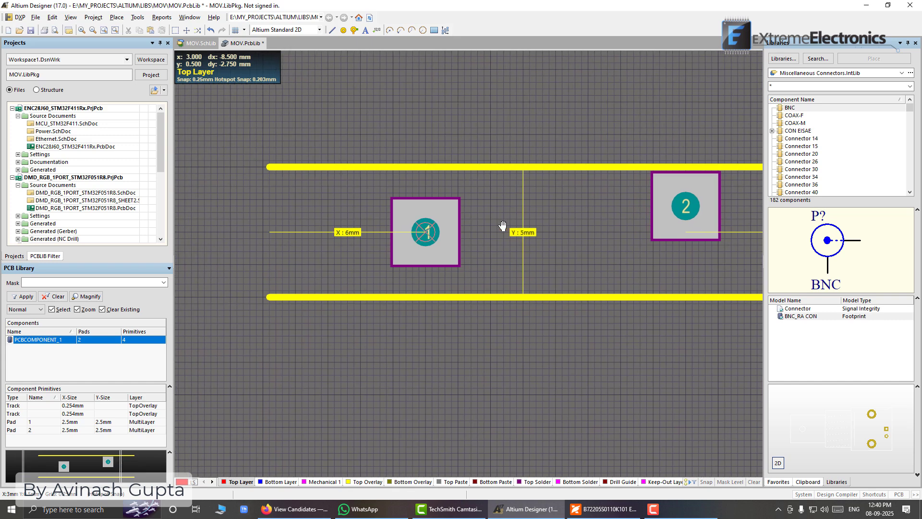
left_click(429, 233)
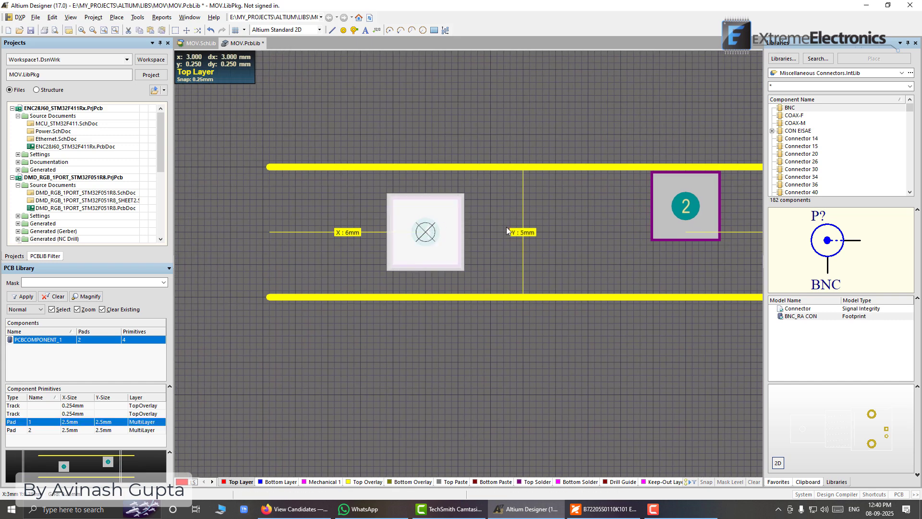
key("ctrl+Down")
key("ctrl+Down")
key("ctrl+Down")
key("ctrl+Down")
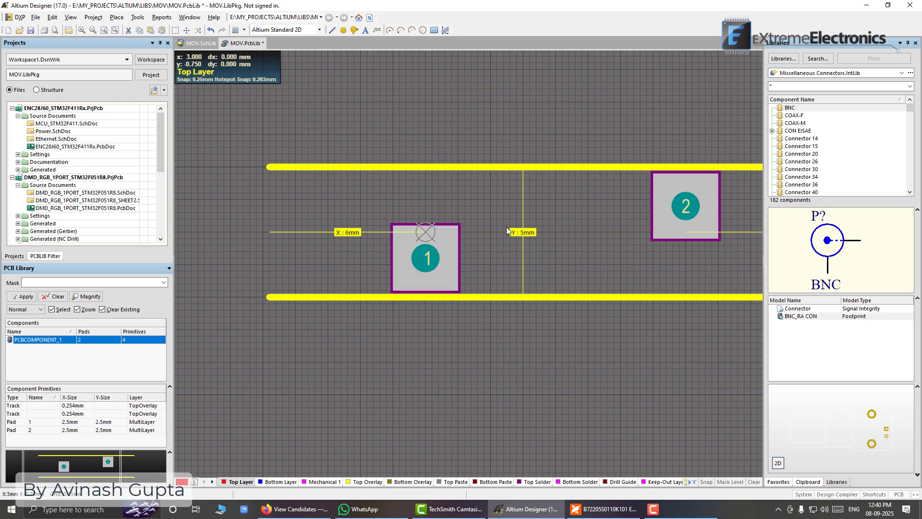
left_click(508, 249)
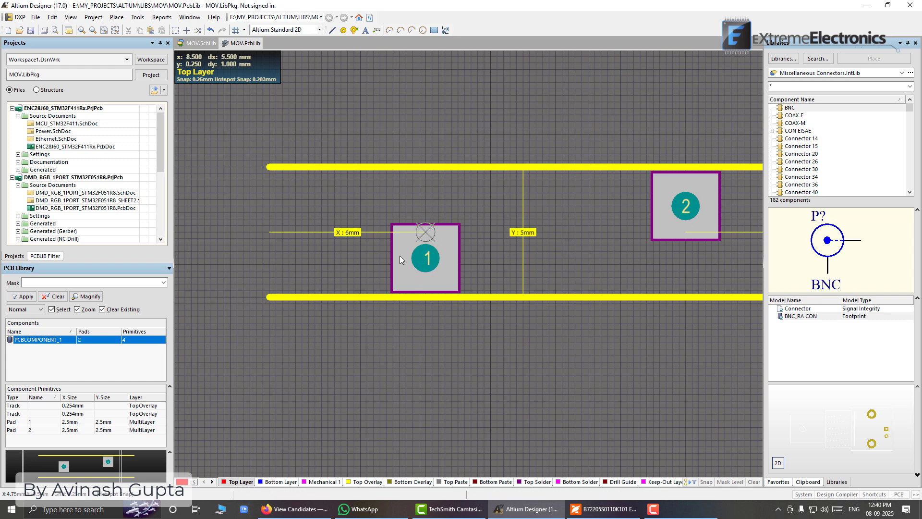
Measure the distance between the centres of pad 1 and pad 2
left_click(162, 17)
left_click(187, 79)
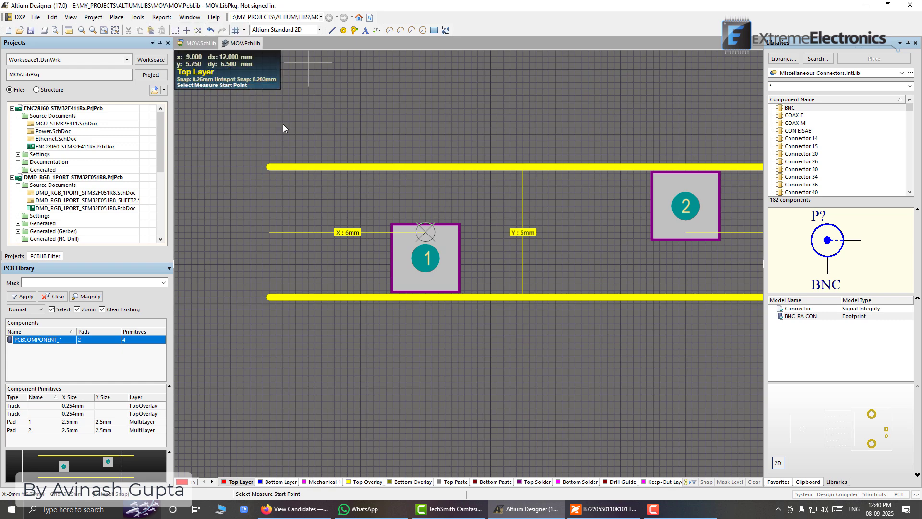
left_click(426, 258)
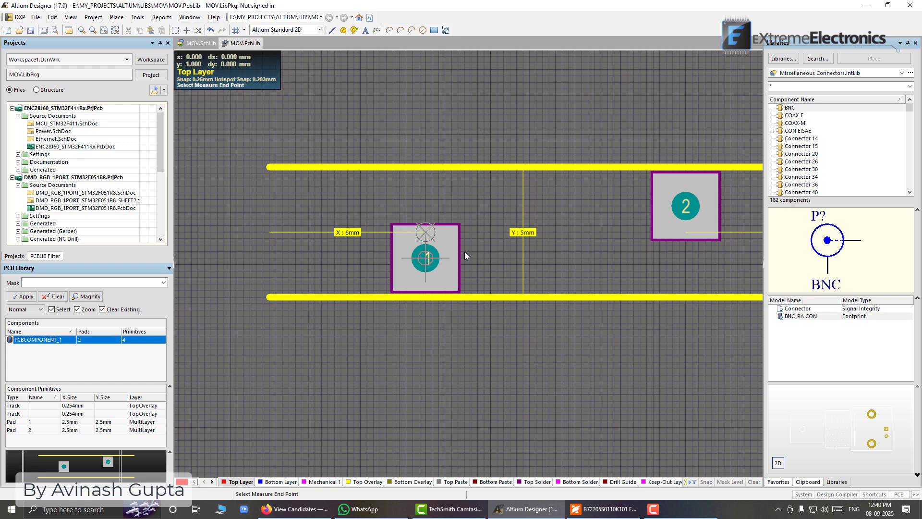
left_click(685, 206)
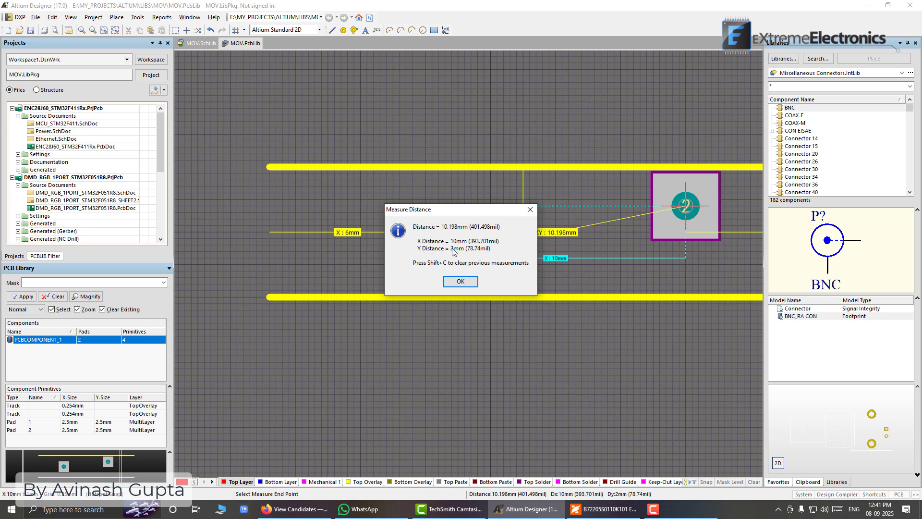
Check the lead dimensions e and a in the datasheet PDF's Dimensions table, and return to Altium Designer to end the measurement
left_click(604, 508)
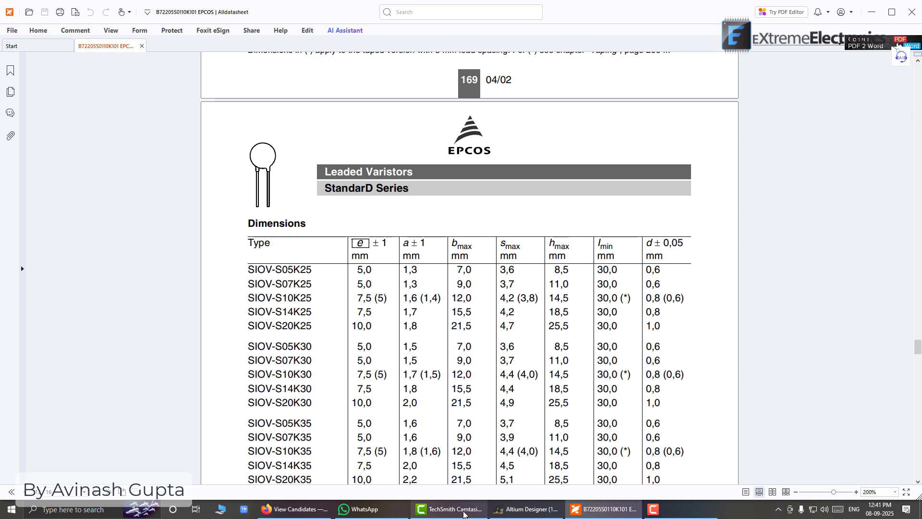
mouse_move(463, 508)
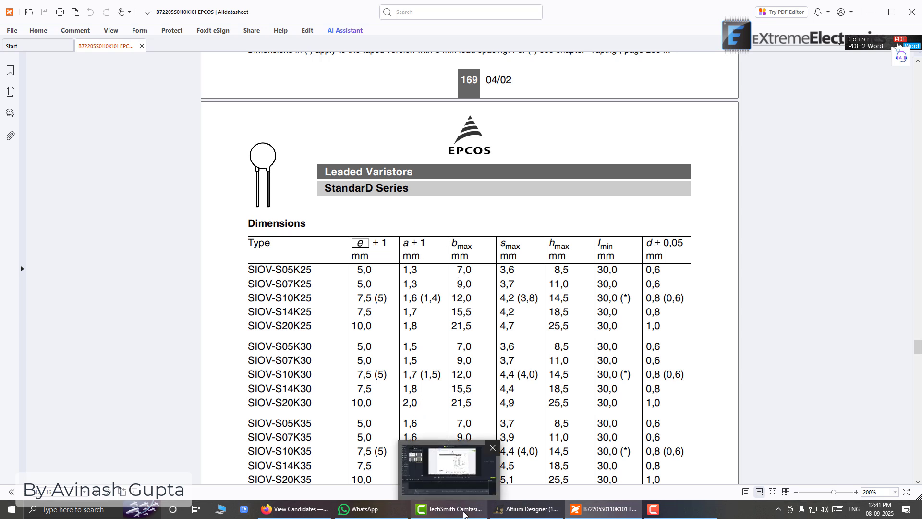
left_click(501, 510)
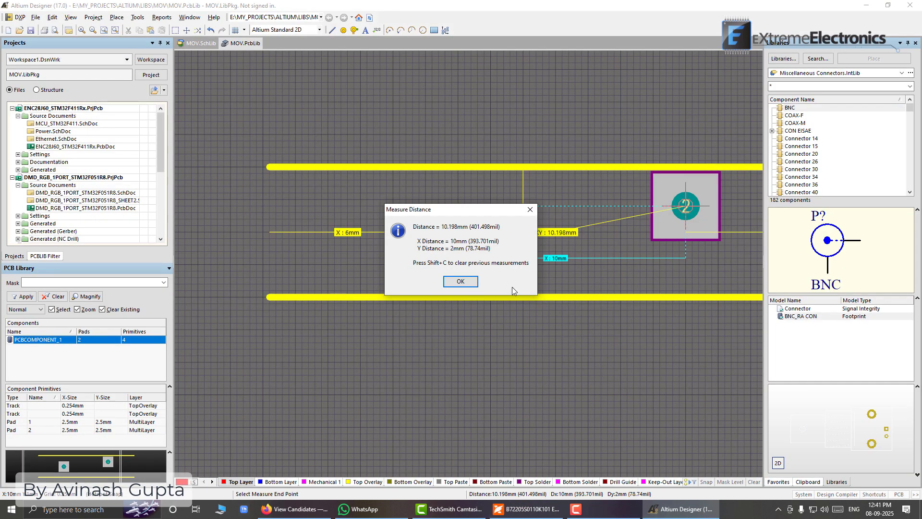
left_click(475, 284)
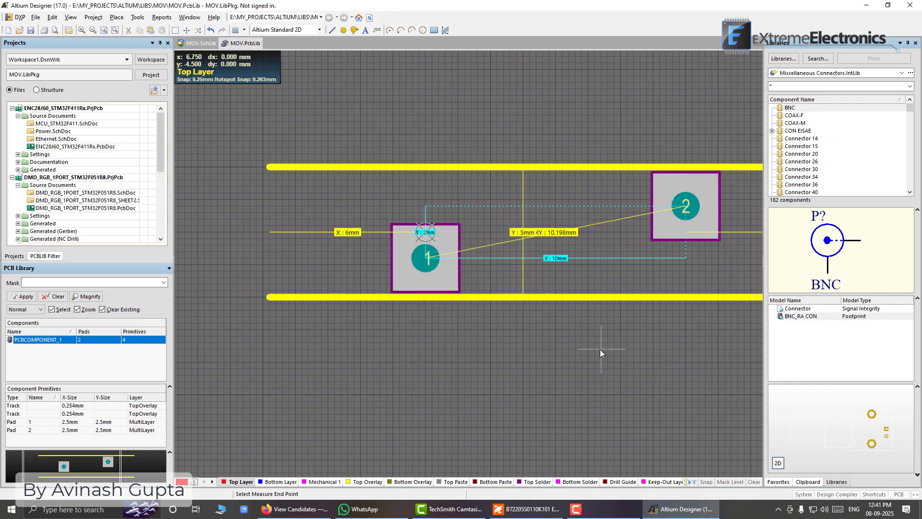
right_click(572, 329)
Move the upper Top Overlay line up 0.25 mm and the lower one down 0.25 mm, and save the library
right_click_drag(589, 330, 429, 313)
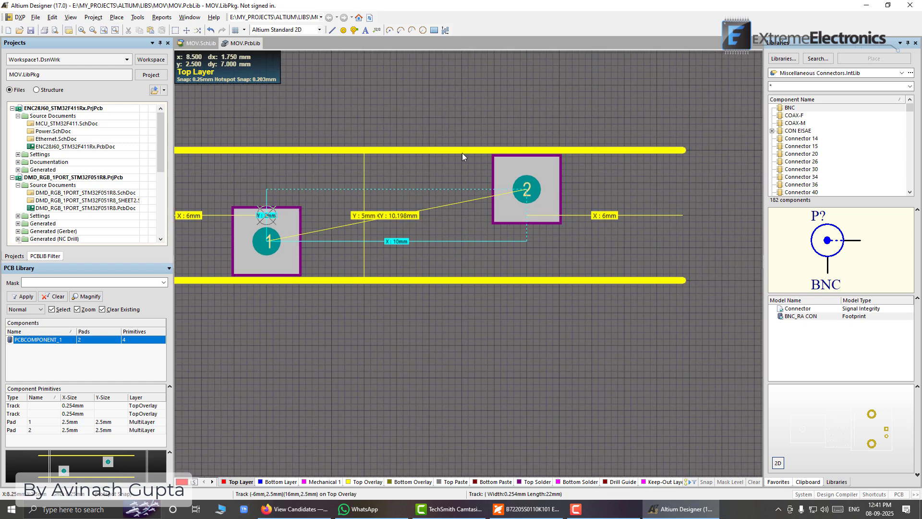
left_click(447, 150)
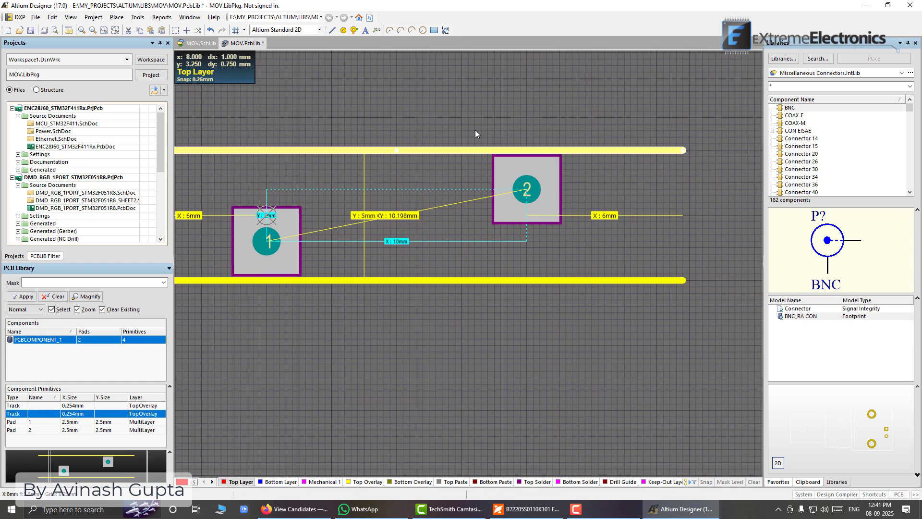
key("ctrl+Up")
left_click(390, 281)
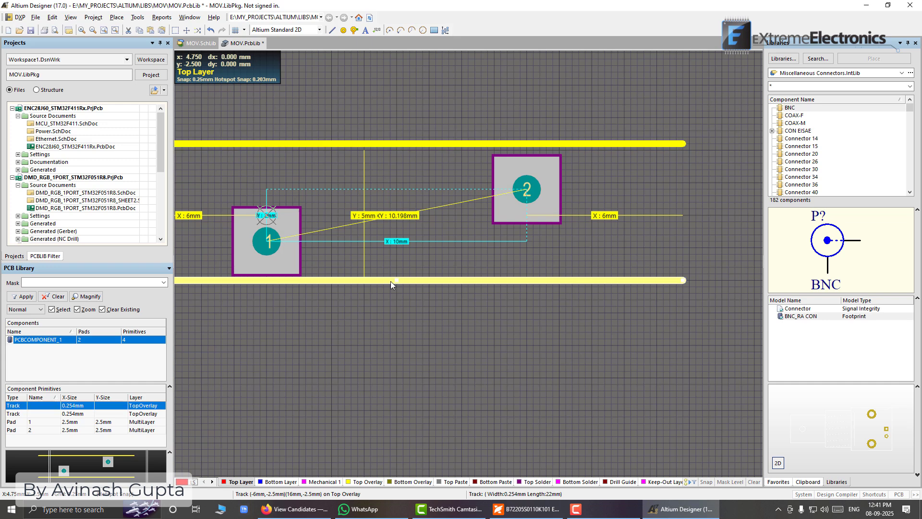
key("ctrl+Down")
left_click(393, 319)
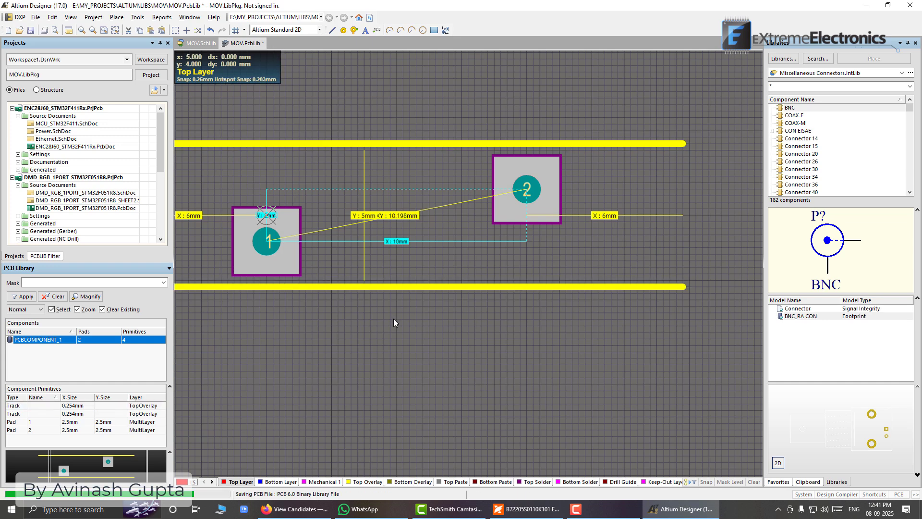
key("ctrl+s")
scroll(397, 318, "down", 2, "ctrl")
right_click_drag(387, 312, 475, 315)
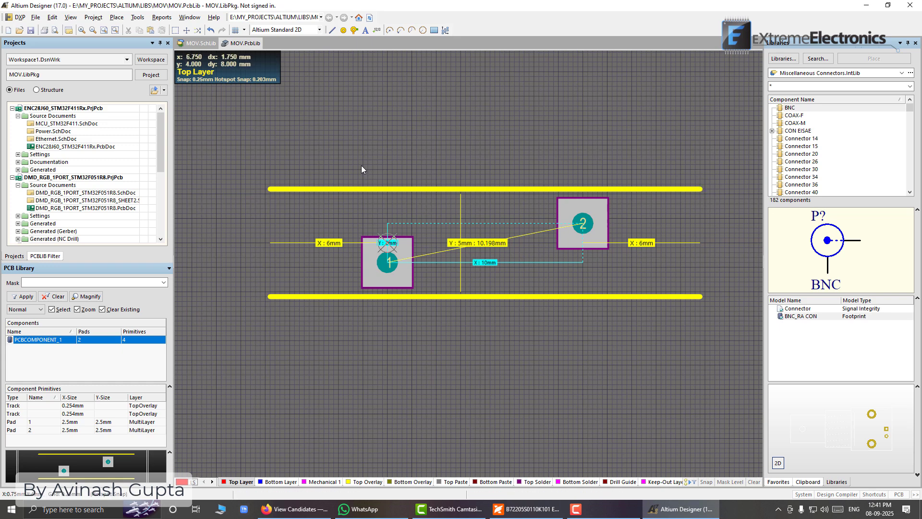
key("p")
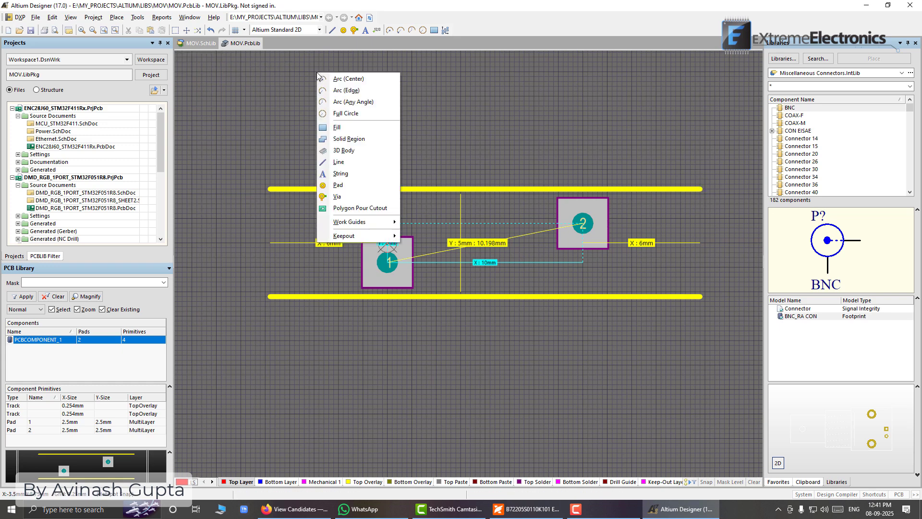
key("l")
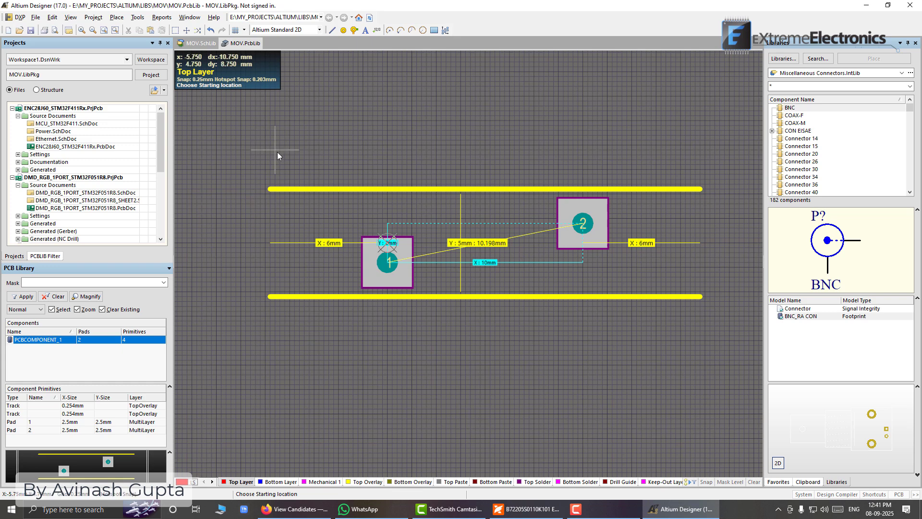
key("Escape")
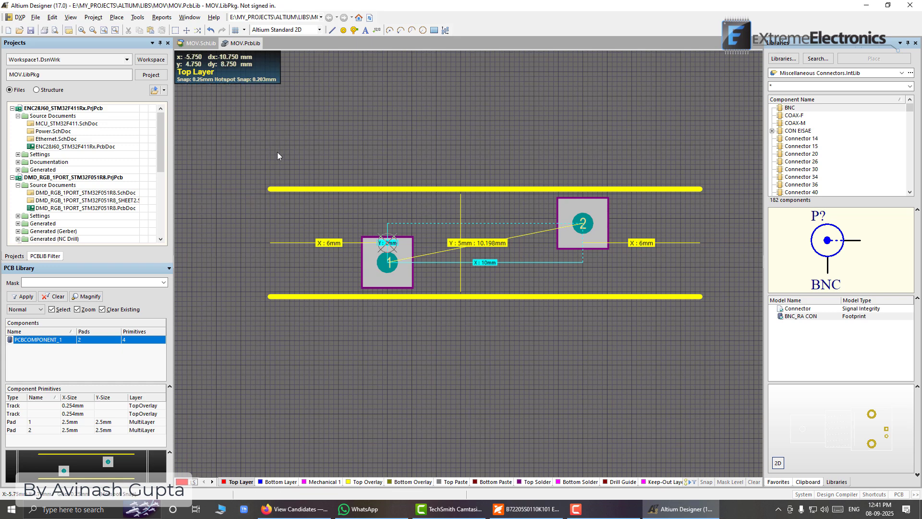
key("p")
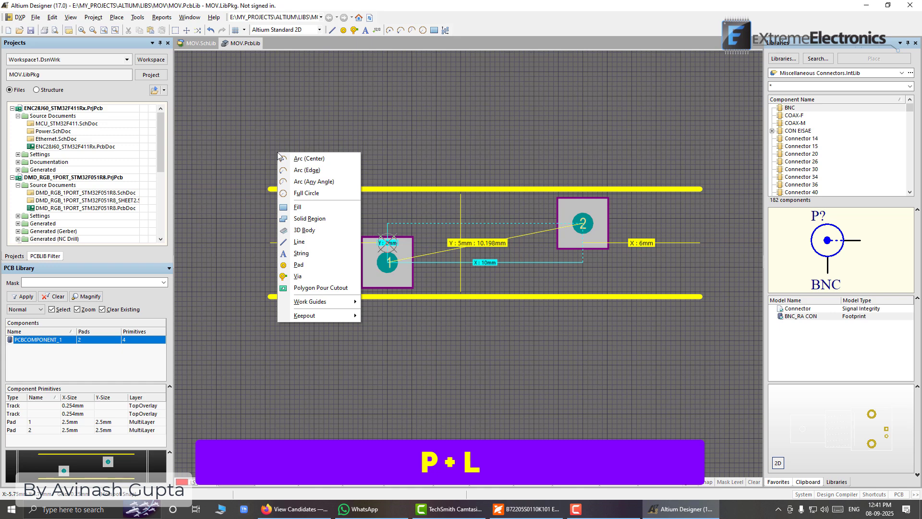
key("l")
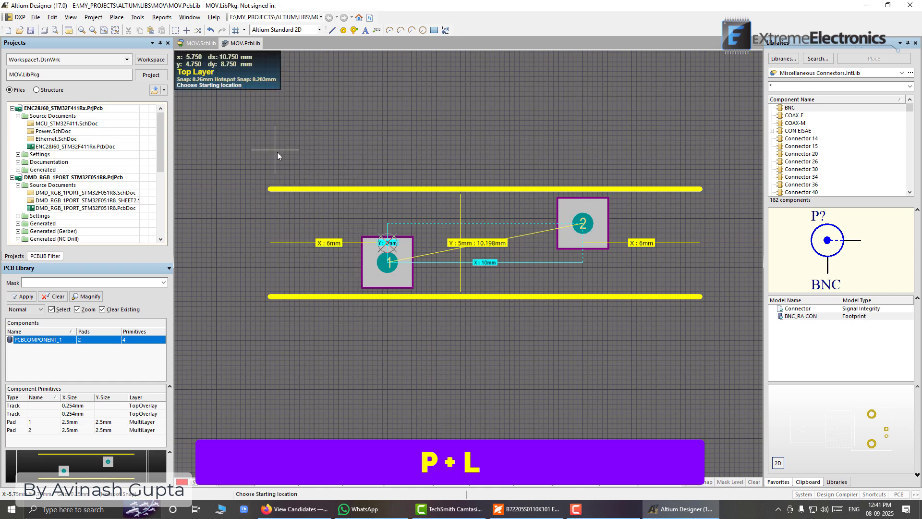
left_click(271, 188)
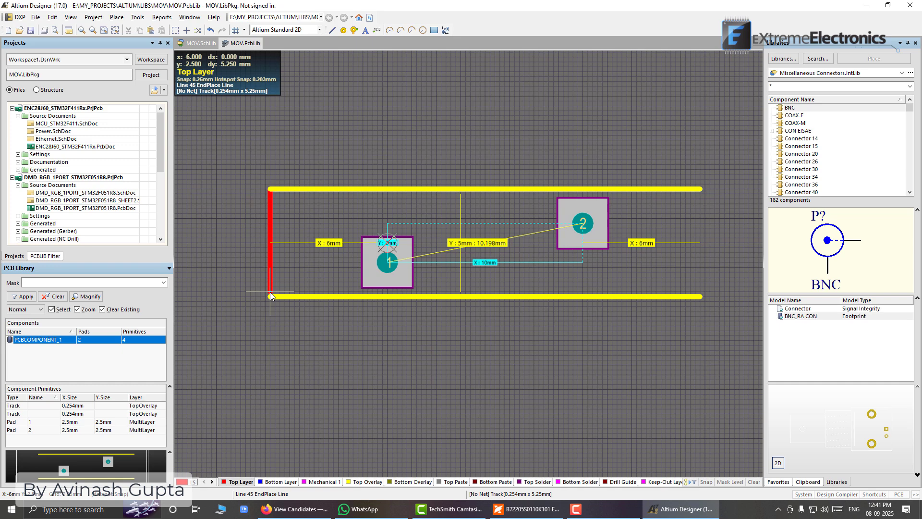
key("Escape")
key("Escape")
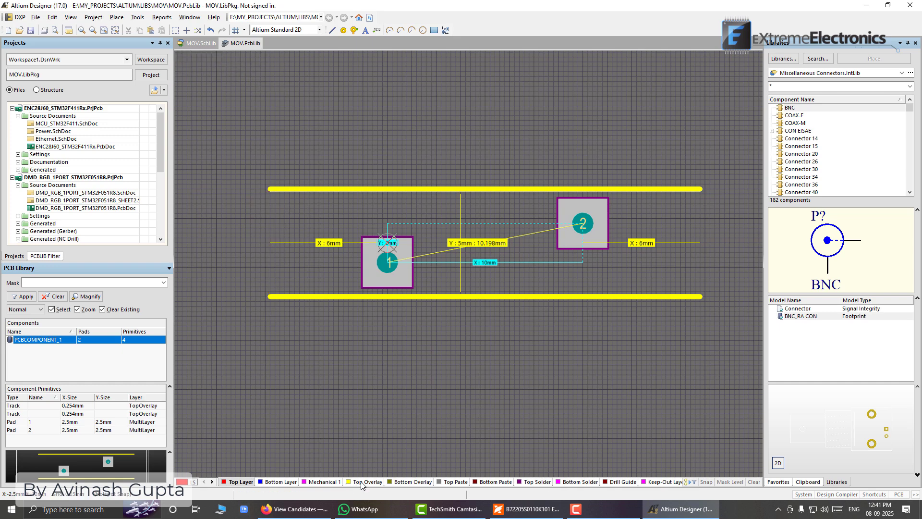
On the Top Overlay layer, draw a vertical line about 5.5 mm long joining the left ends of the two horizontal outline lines
left_click(361, 483)
key("p")
key("l")
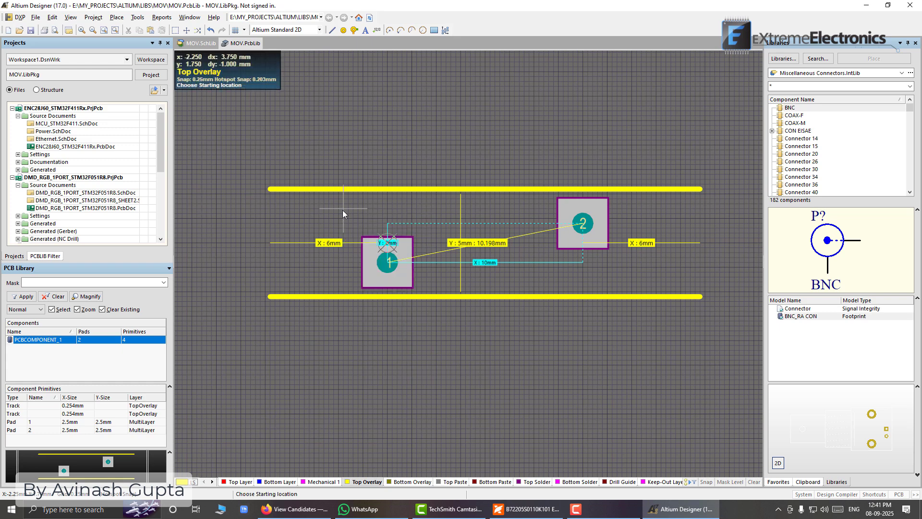
left_click(270, 189)
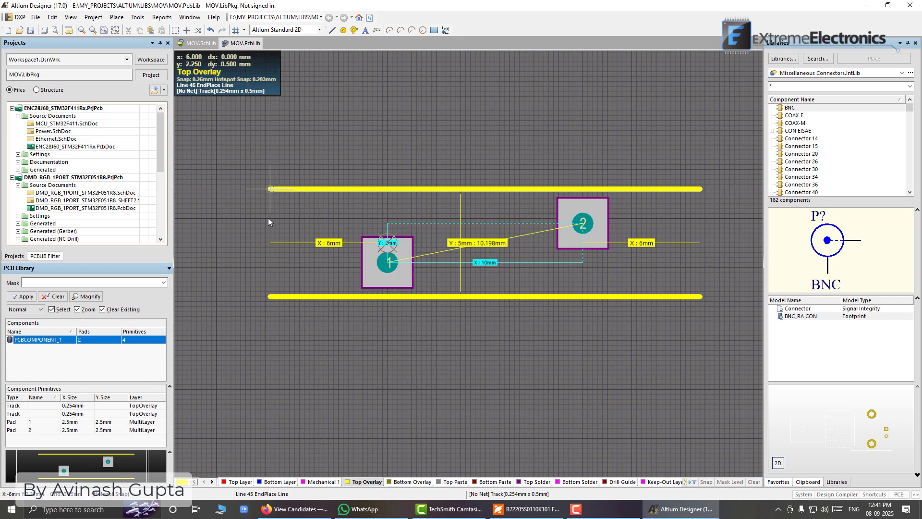
left_click(270, 295)
right_click(280, 197)
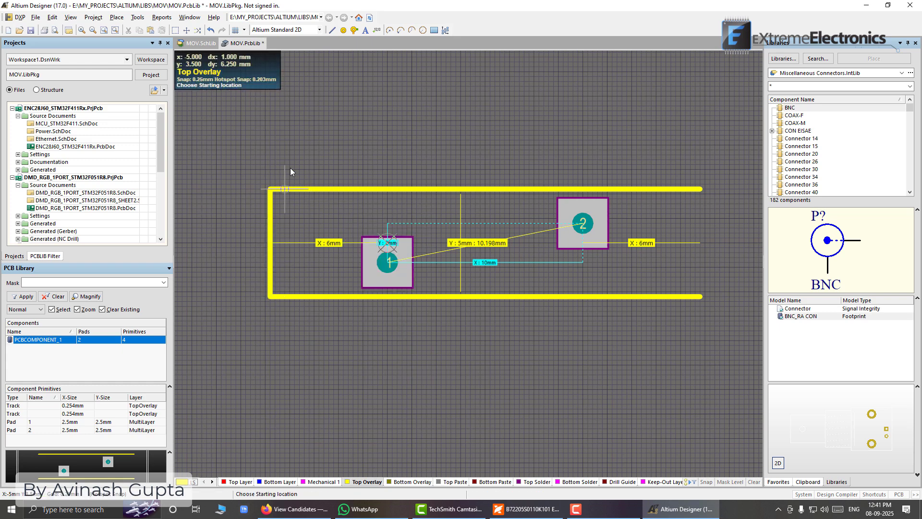
Draw an edge-placed quarter arc of 2.75 mm radius on Top Overlay, from the upper outline line's right end curving down to the centreline
right_click_drag(567, 149, 494, 131)
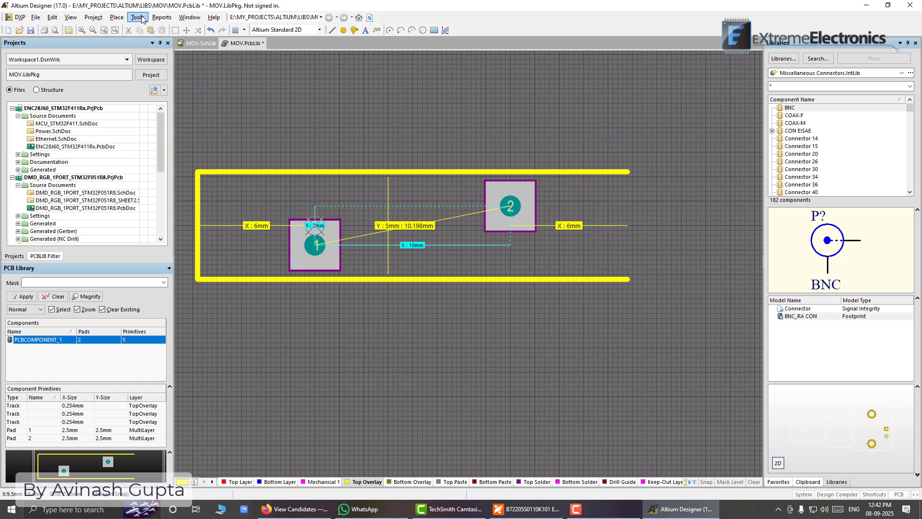
left_click(116, 19)
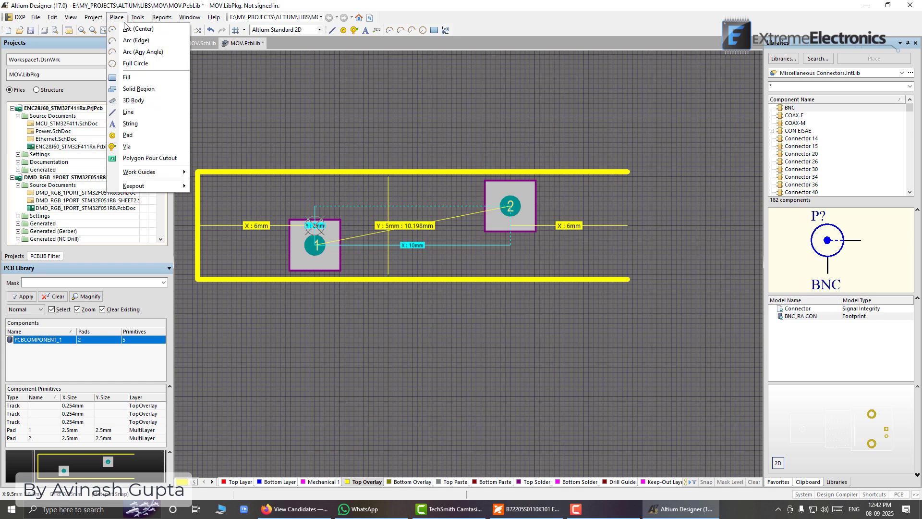
left_click(145, 41)
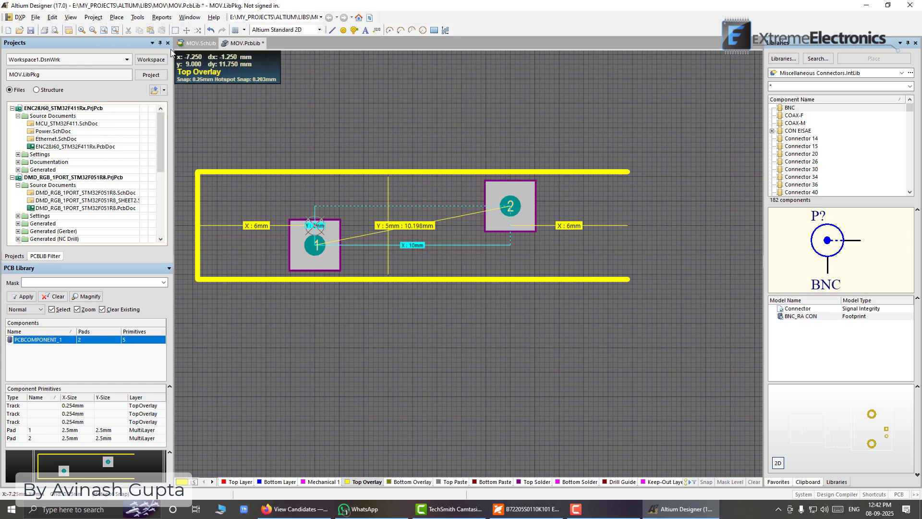
left_click(629, 171)
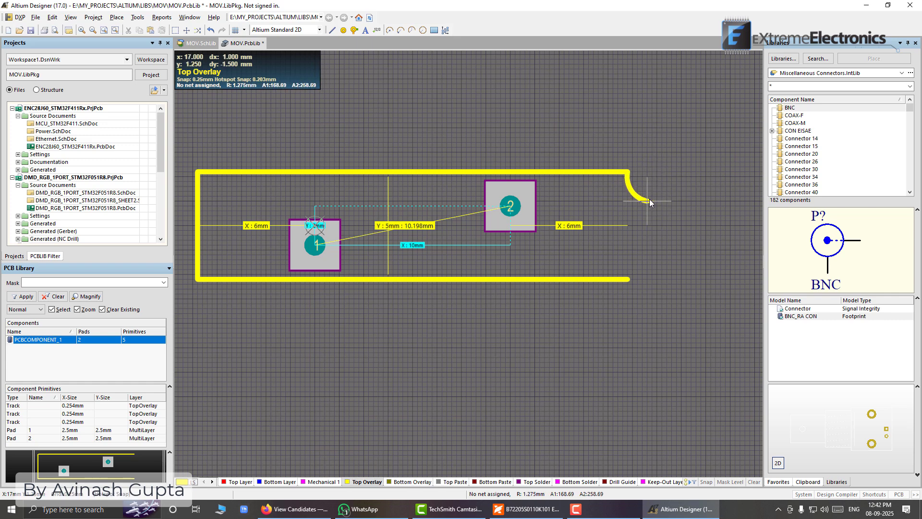
key("space")
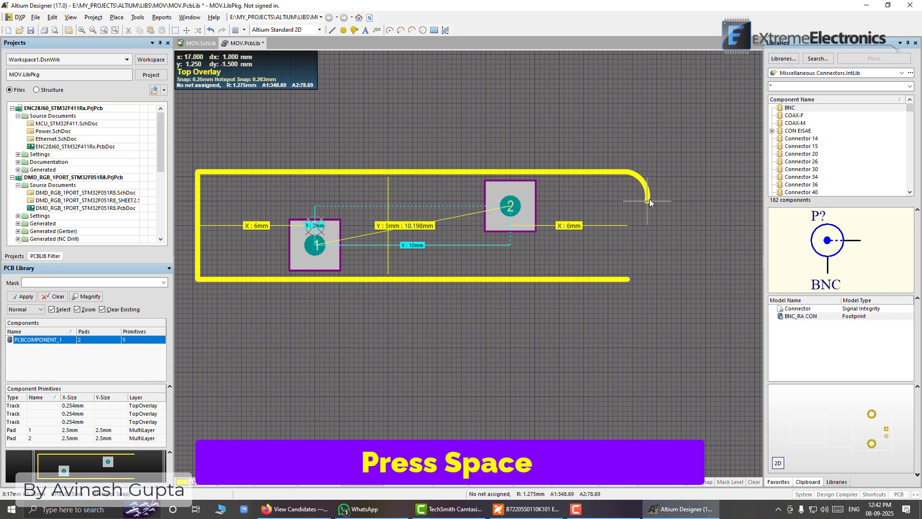
left_click(681, 225)
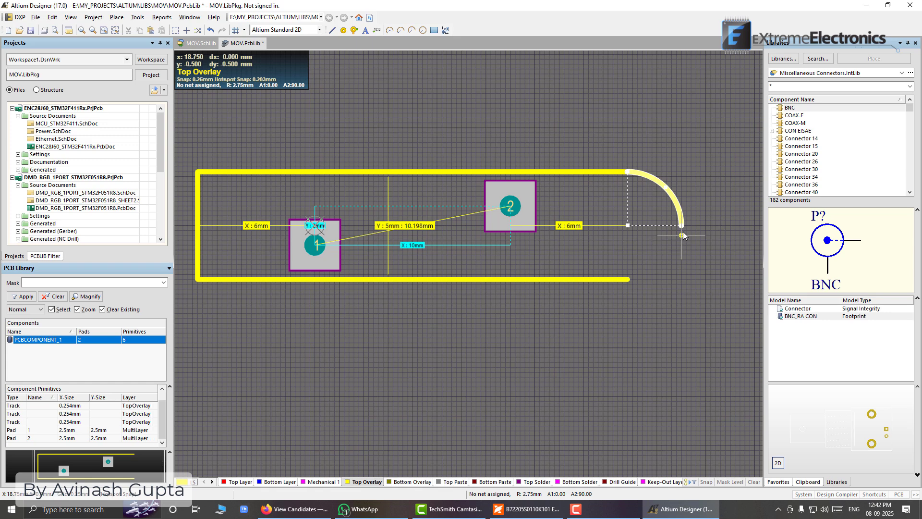
Draw a second 2.75 mm radius quarter arc from the first arc's lower end to the lower outline line's right end, ending arc placement
left_click(683, 227)
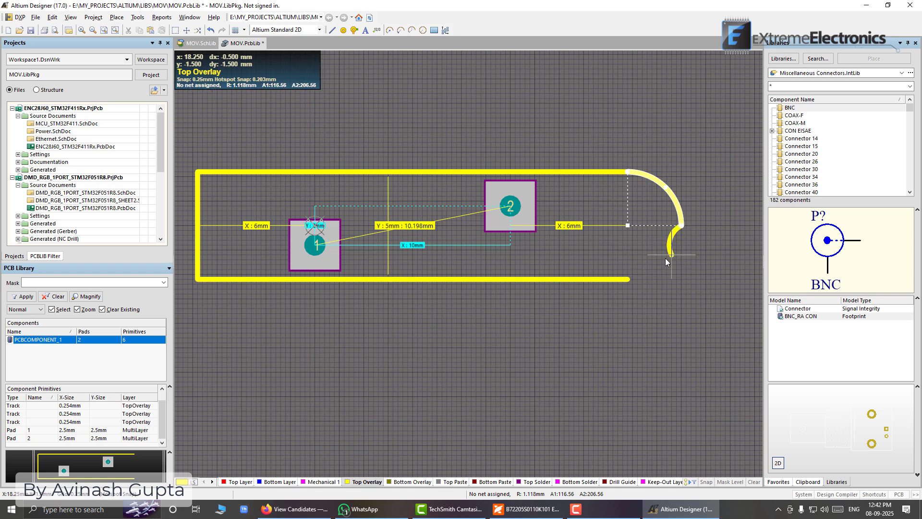
key("space")
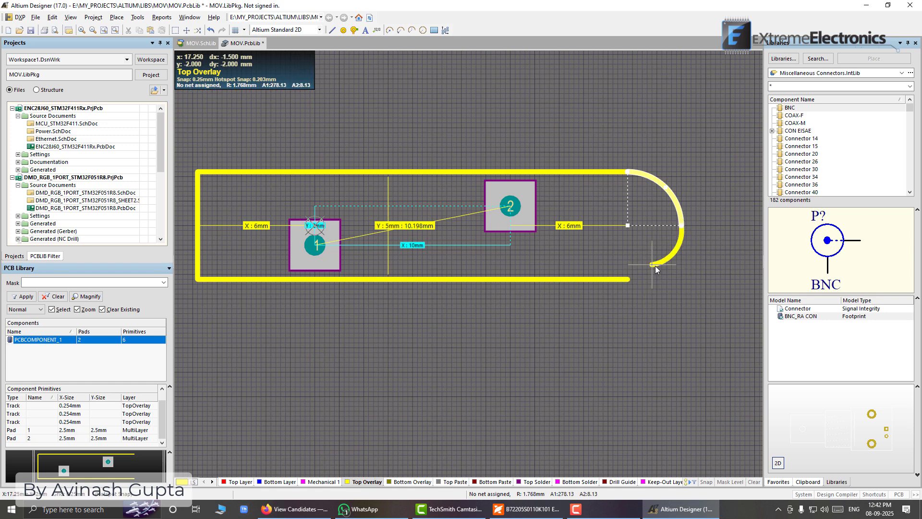
left_click(629, 280)
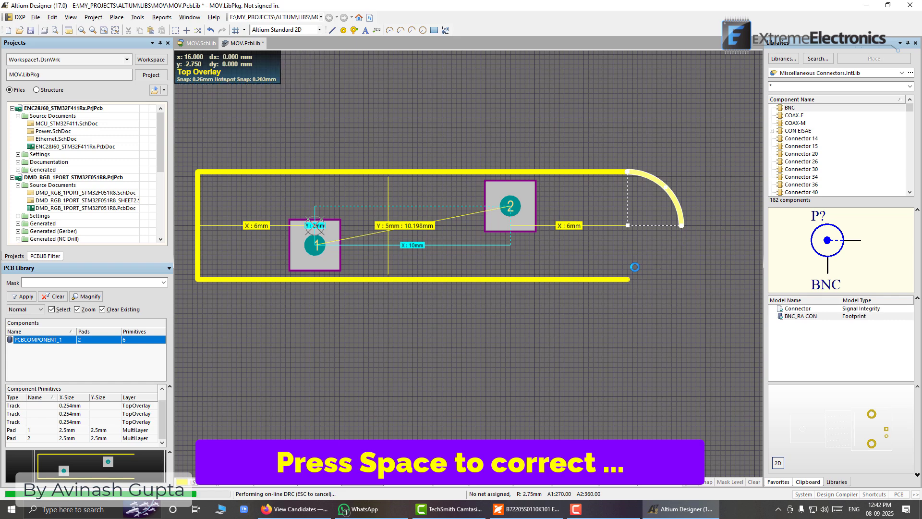
right_click(674, 169)
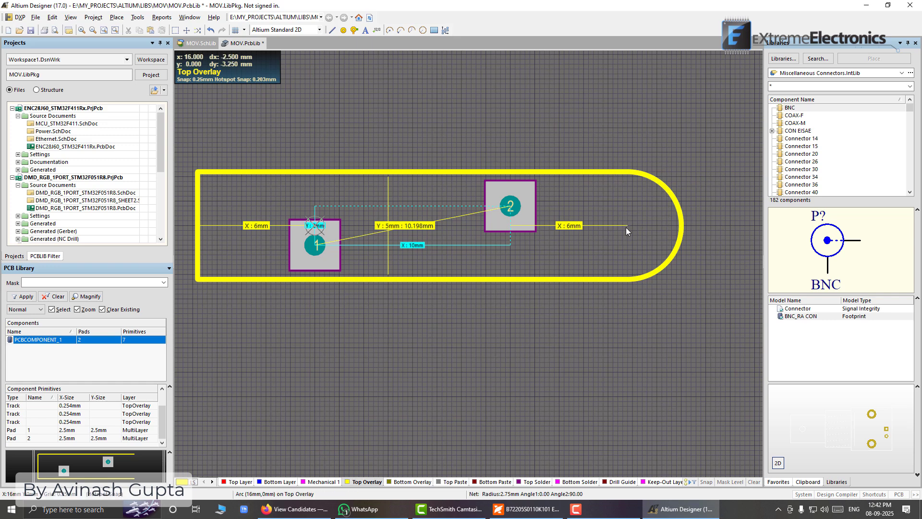
Shorten the upper and lower horizontal outline lines at their right ends to about 19.5 mm each
left_click(681, 231)
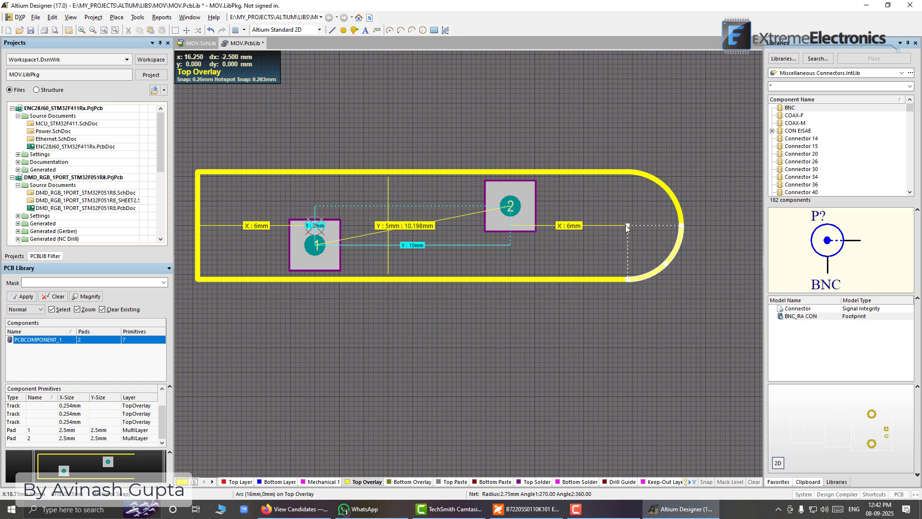
left_click(587, 171)
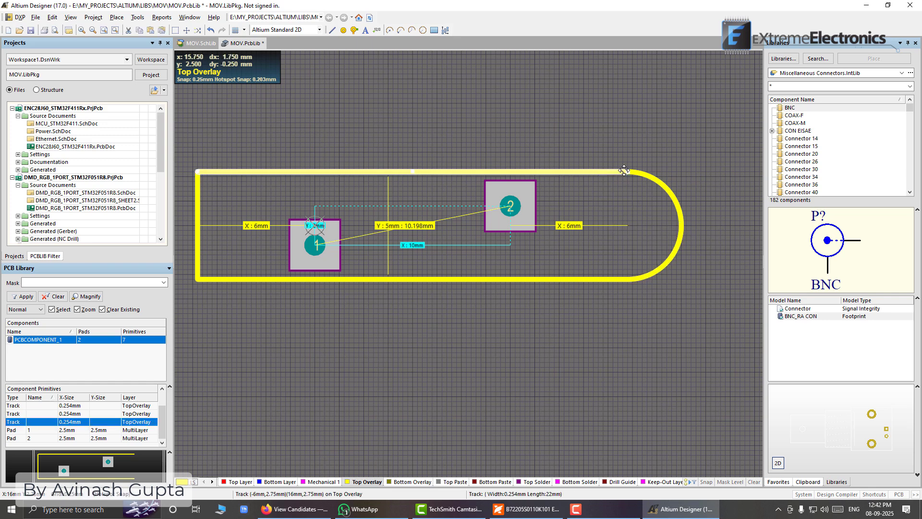
left_click_drag(625, 171, 579, 172)
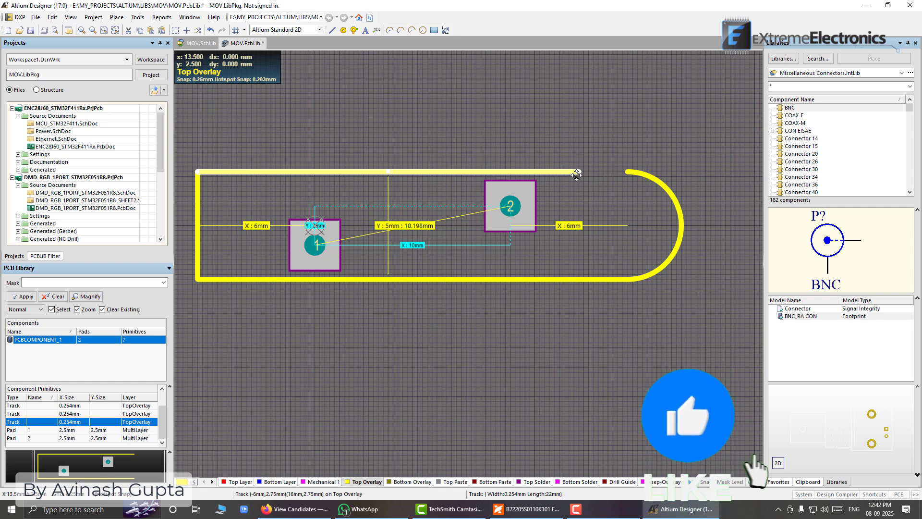
left_click(593, 279)
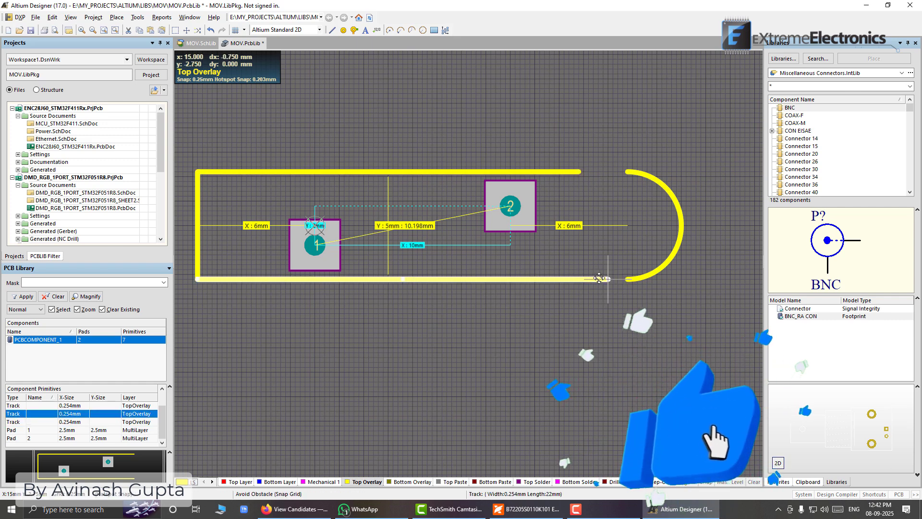
left_click_drag(623, 278, 579, 277)
Select both quarter arcs and move them together 2.25 mm left toward the shortened lines' ends
left_click(682, 226)
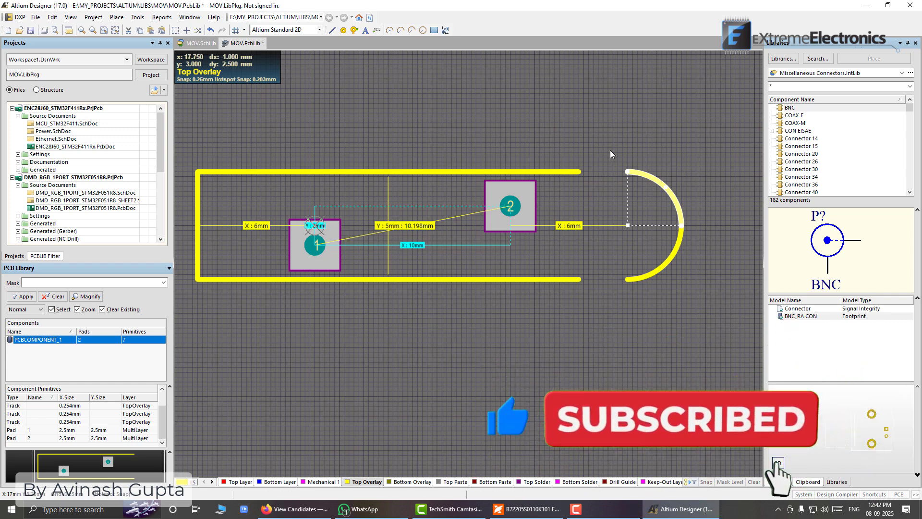
left_click_drag(608, 139, 702, 302)
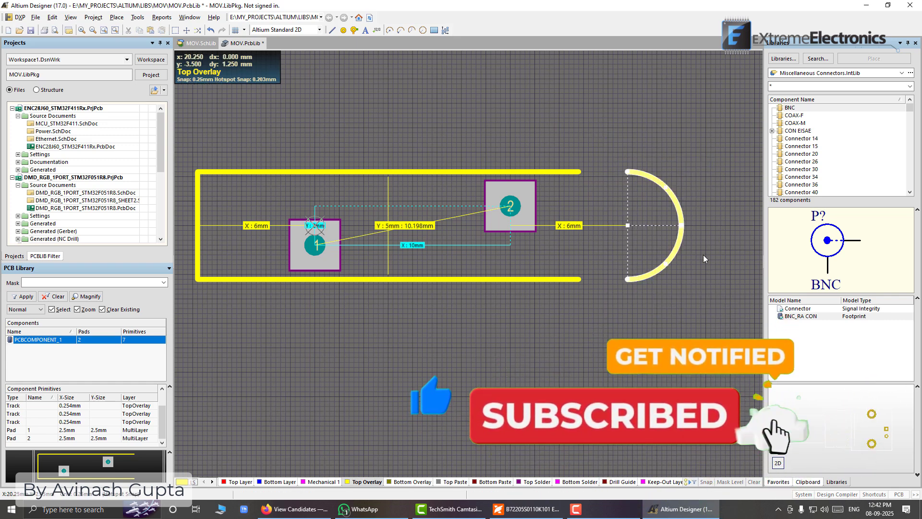
left_click(709, 212)
left_click(671, 195)
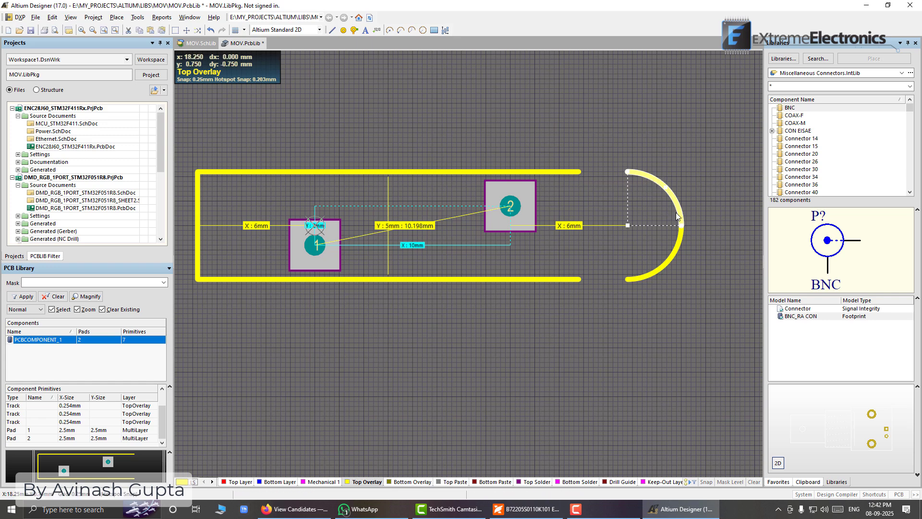
left_click(676, 251, "shift")
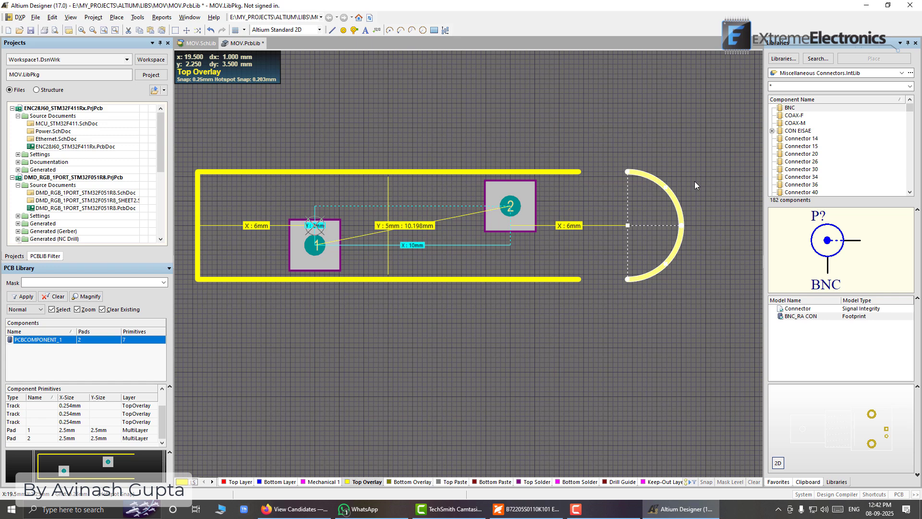
key("ctrl+Left")
key("ctrl+Left")
key("ctrl+Left")
key("ctrl+Left")
key("ctrl+Left")
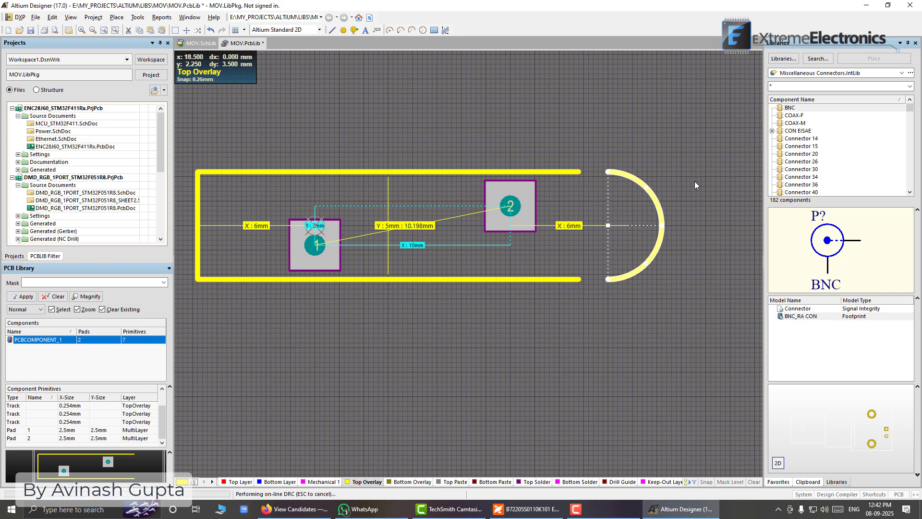
key("ctrl+Left")
key("ctrl+Left")
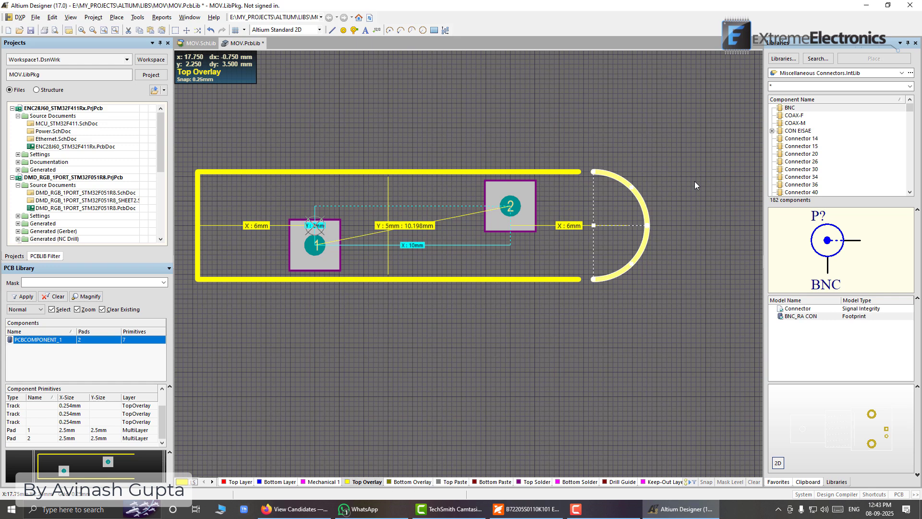
key("ctrl+Left")
key("ctrl+Left")
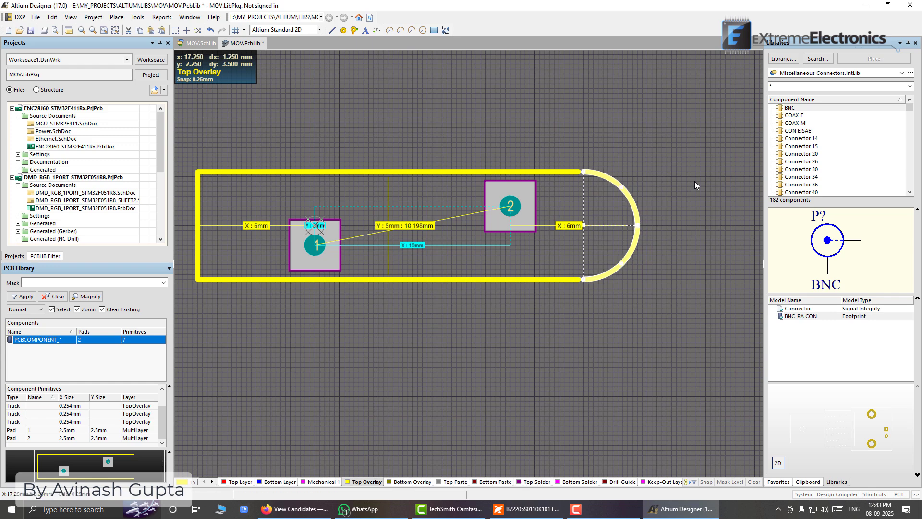
left_click(694, 180)
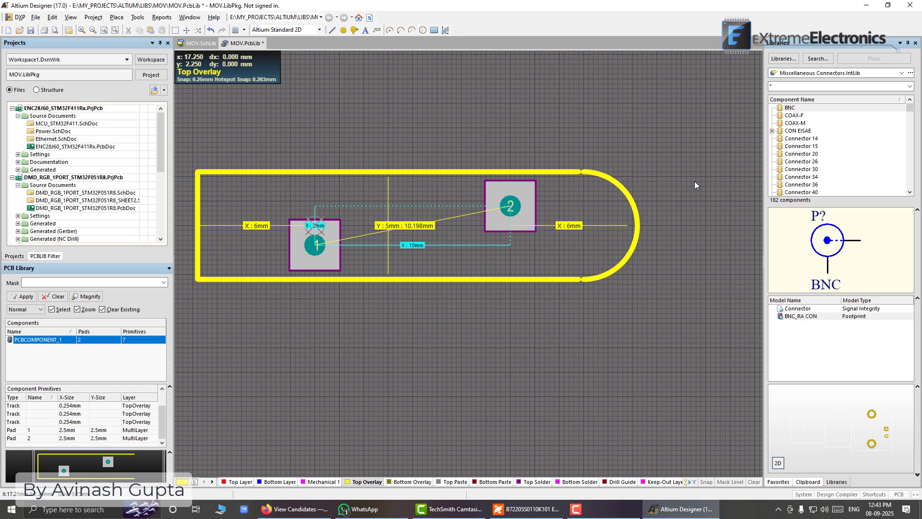
Move both arcs another 0.25 mm left so they meet the horizontal lines' ends, and save the library
left_click_drag(589, 135, 664, 335)
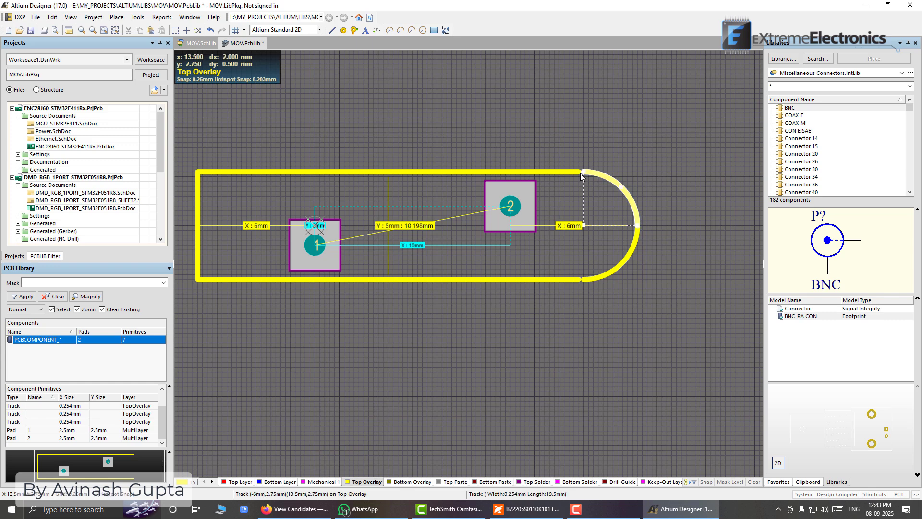
left_click(626, 260)
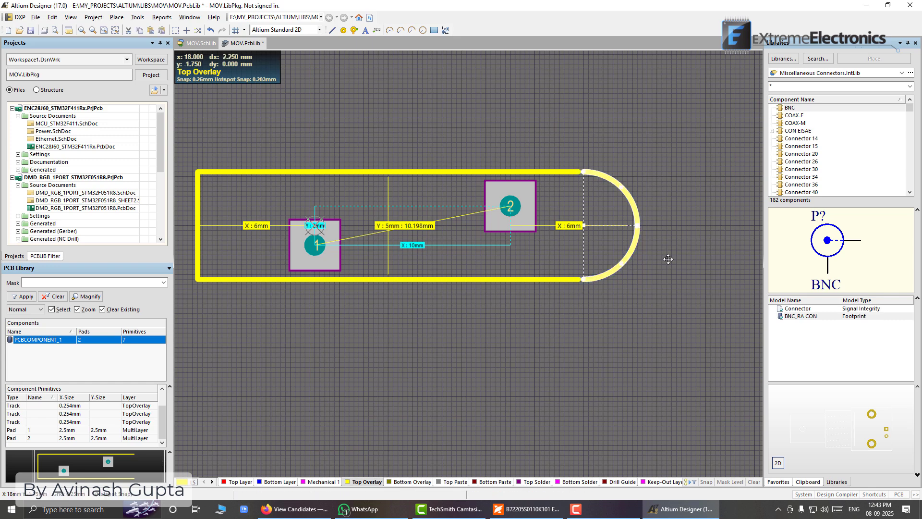
left_click(668, 259)
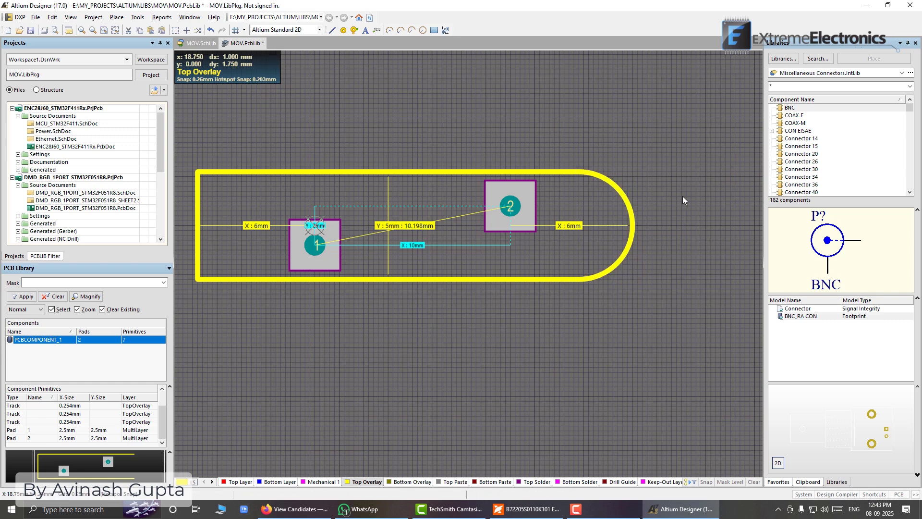
key("ctrl+s")
Copy the two arcs of the rounded right end, using the upper arc's left endpoint as the reference point
right_click_drag(370, 159, 498, 160)
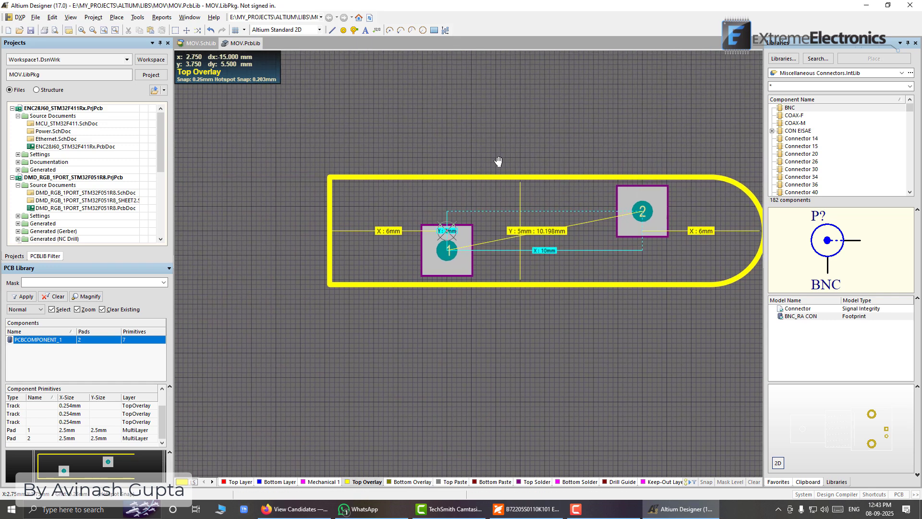
right_click_drag(631, 160, 496, 134)
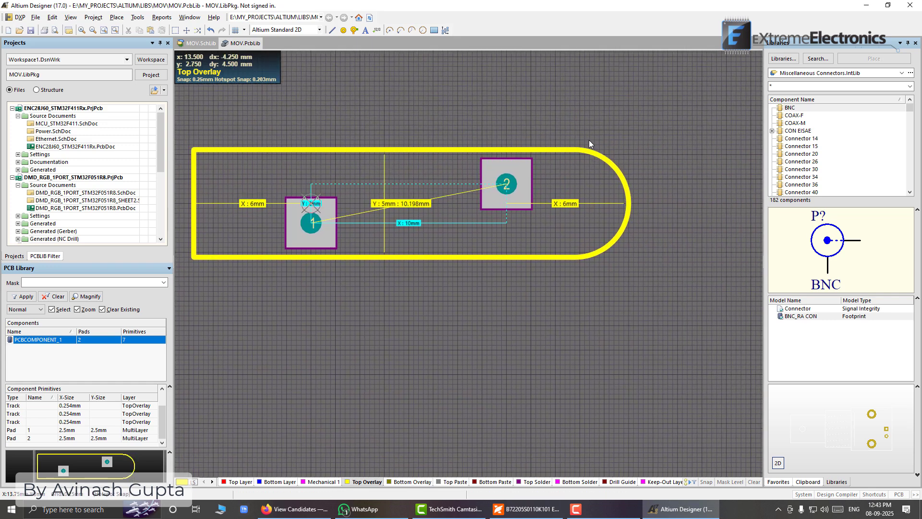
left_click_drag(586, 134, 671, 308)
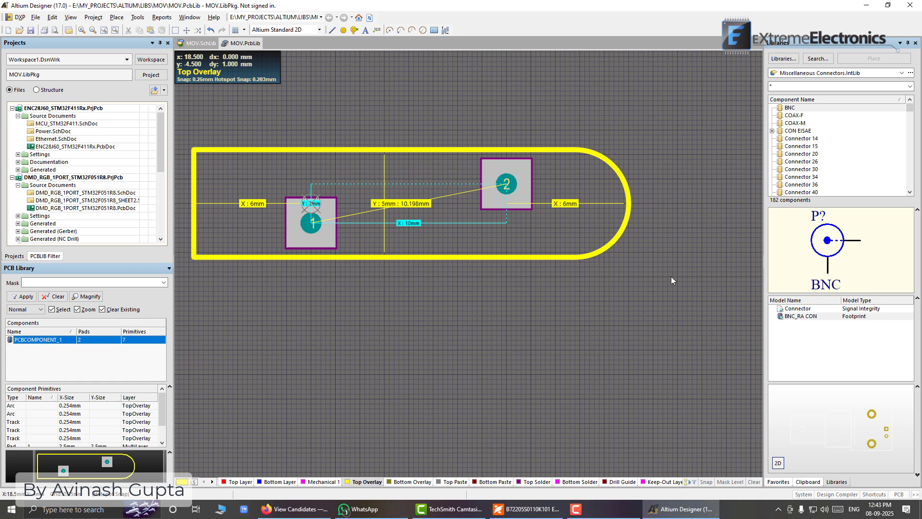
left_click(625, 180)
left_click(629, 218, "shift")
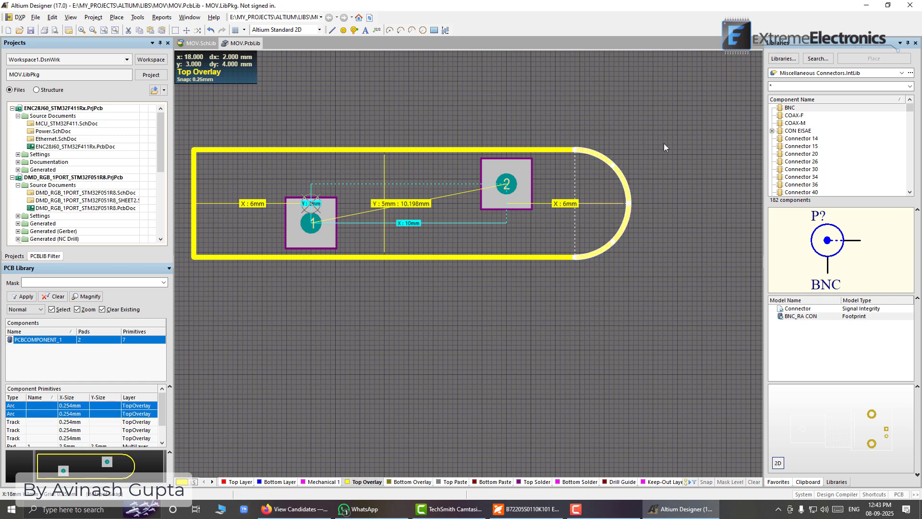
key("ctrl+c")
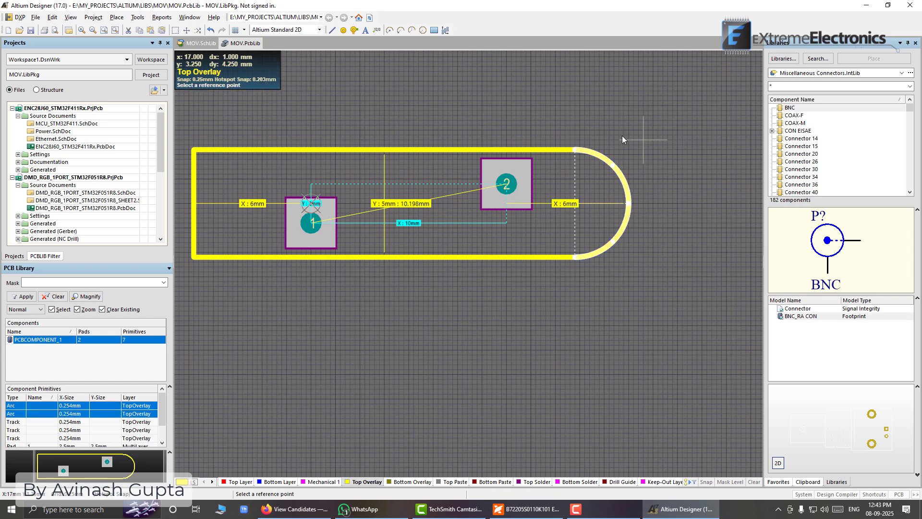
left_click(575, 147)
left_click(585, 130)
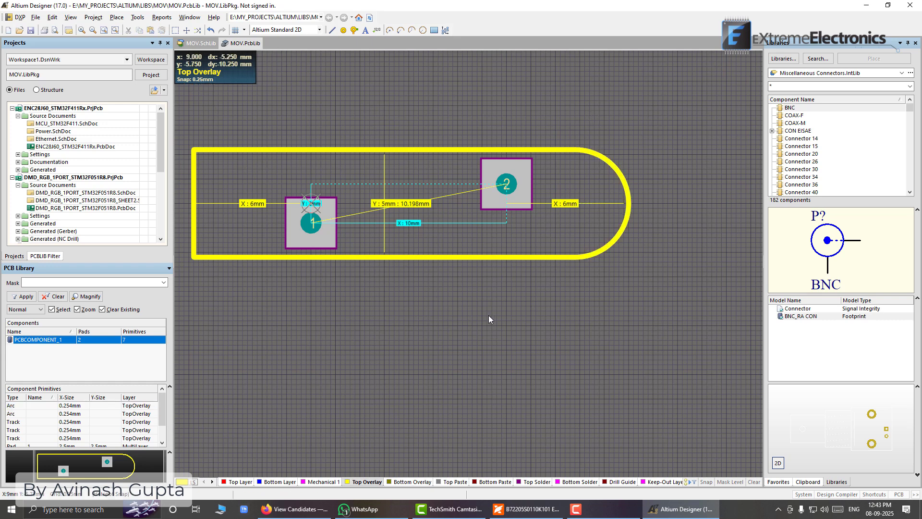
Paste the copied arcs rotated by 180° into the empty area below the outline's left end
key("ctrl+v")
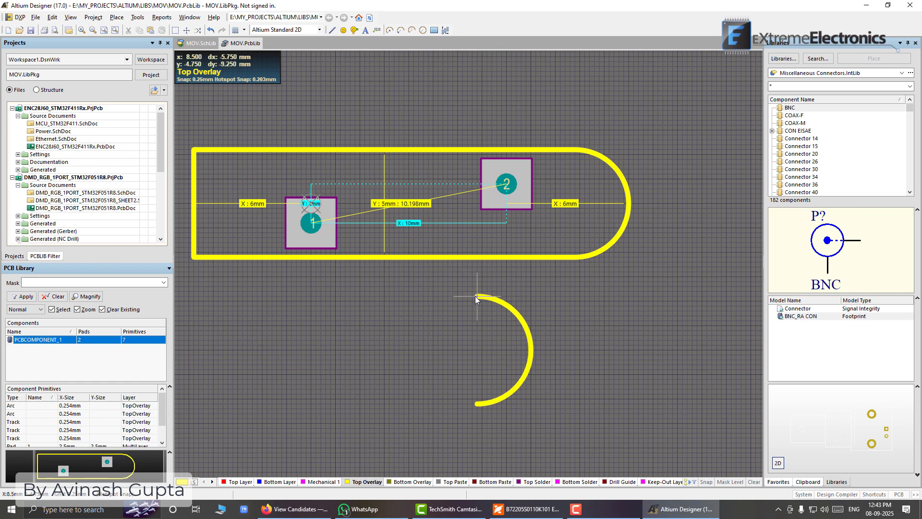
key("space")
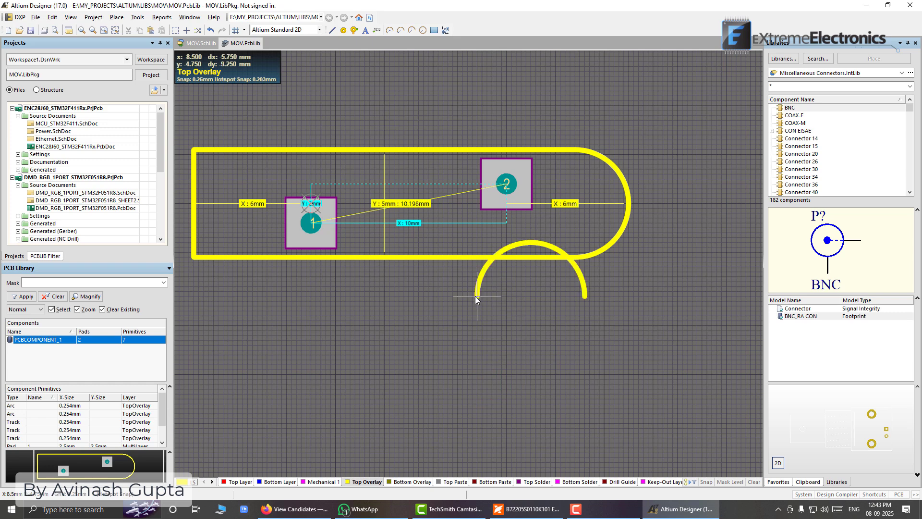
key("space")
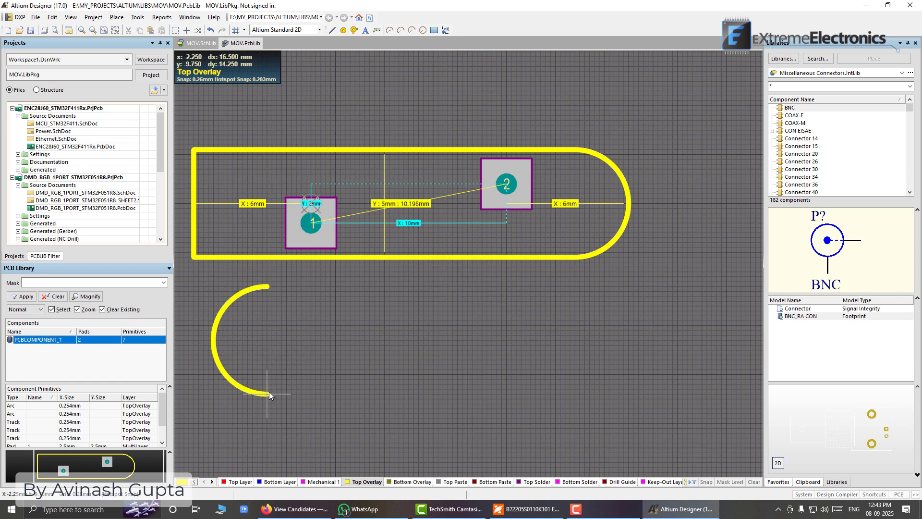
left_click(269, 391)
Delete the vertical line that closes the outline's left end
right_click_drag(327, 318, 533, 307)
left_click(401, 176)
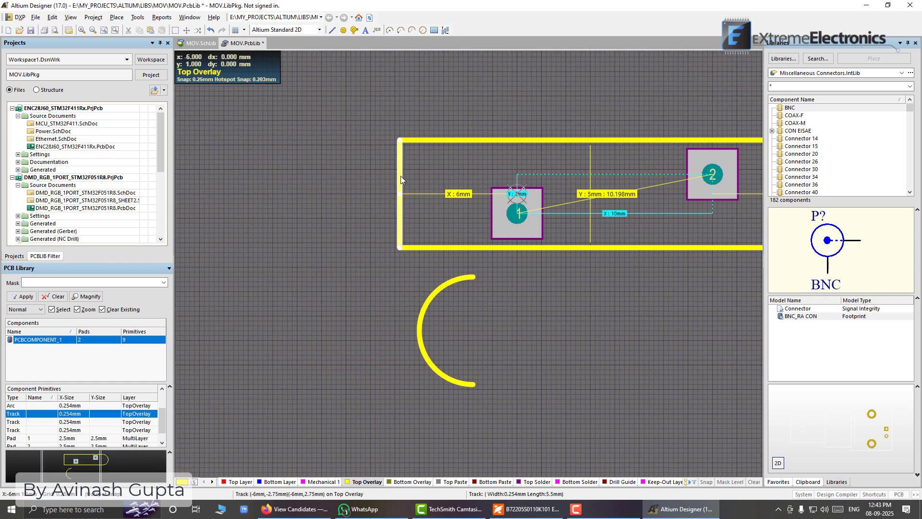
key("Delete")
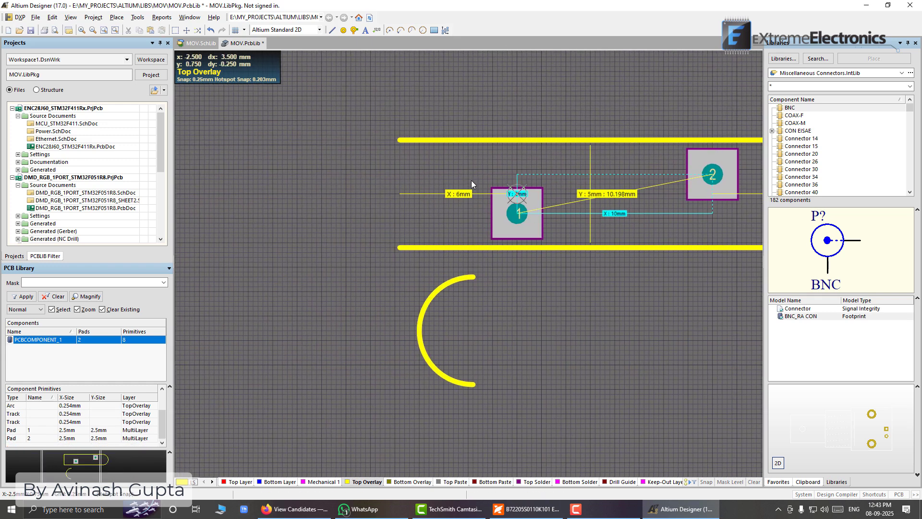
Select both pasted quarter arcs and move them together onto the left ends of the two horizontal outline lines
left_click_drag(436, 293, 335, 200)
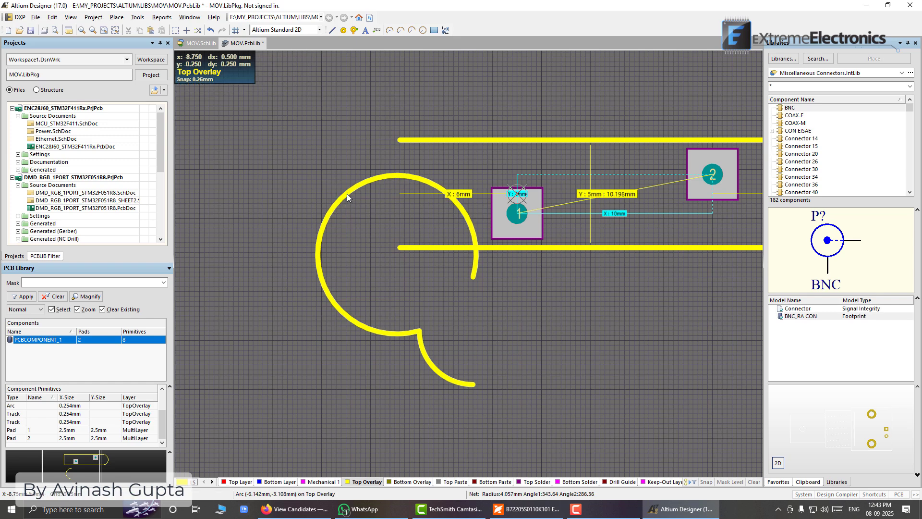
key("ctrl+z")
left_click_drag(384, 261, 500, 387)
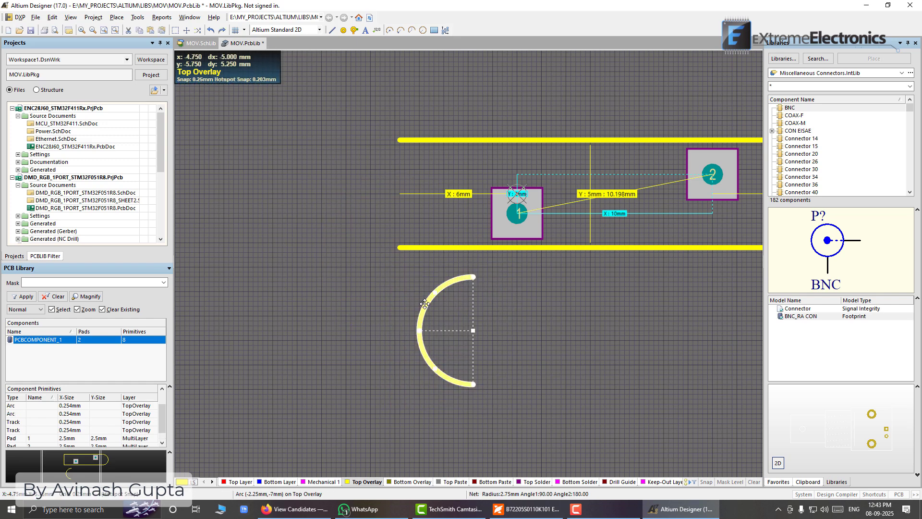
left_click_drag(424, 306, 353, 169)
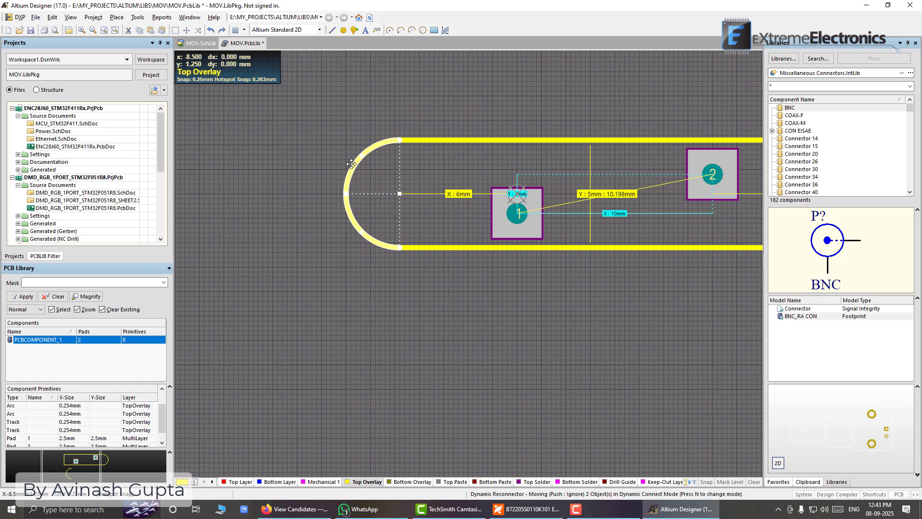
Shorten the left ends of the upper and lower horizontal lines by 2.25 mm, to X = -3.75 mm
left_click(420, 139)
left_click_drag(401, 138, 443, 139)
left_click(451, 250)
left_click(442, 247)
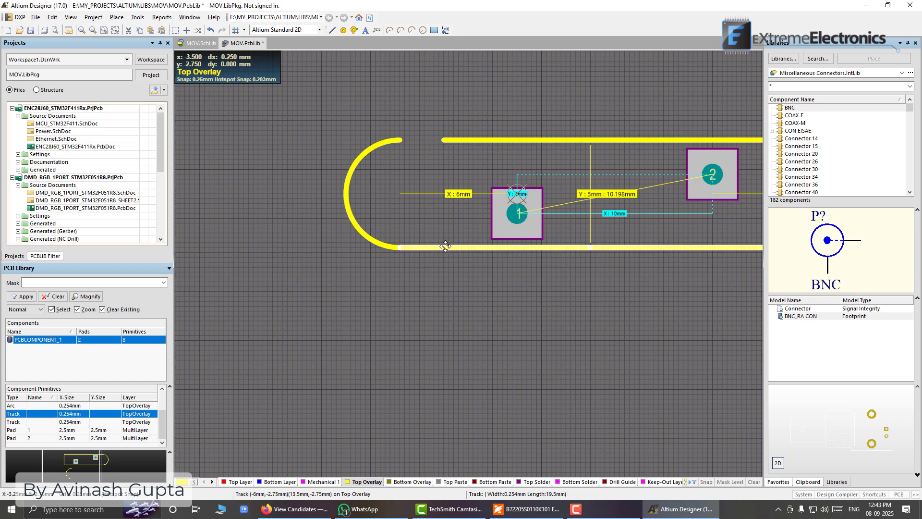
left_click_drag(402, 246, 442, 248)
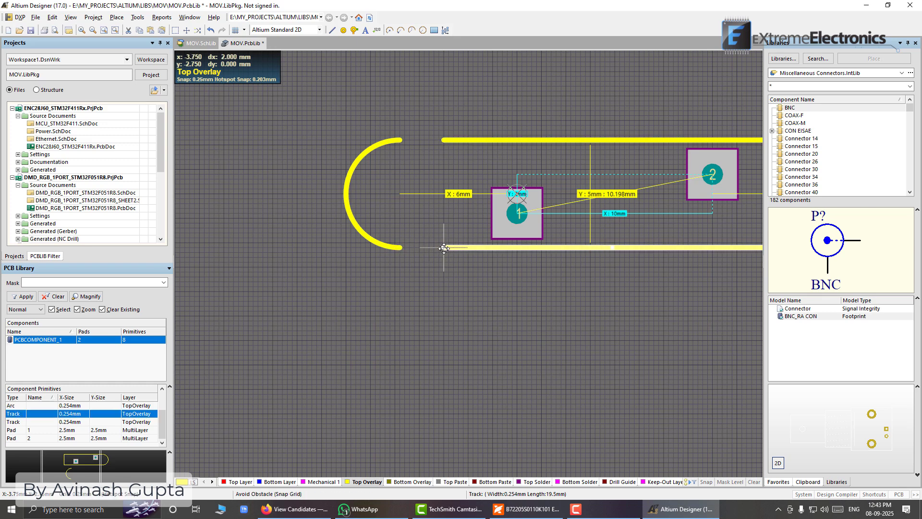
Select both left arcs and move them together 2.25 mm right so they meet the shortened lines' ends
left_click(381, 200)
left_click_drag(330, 133, 411, 283)
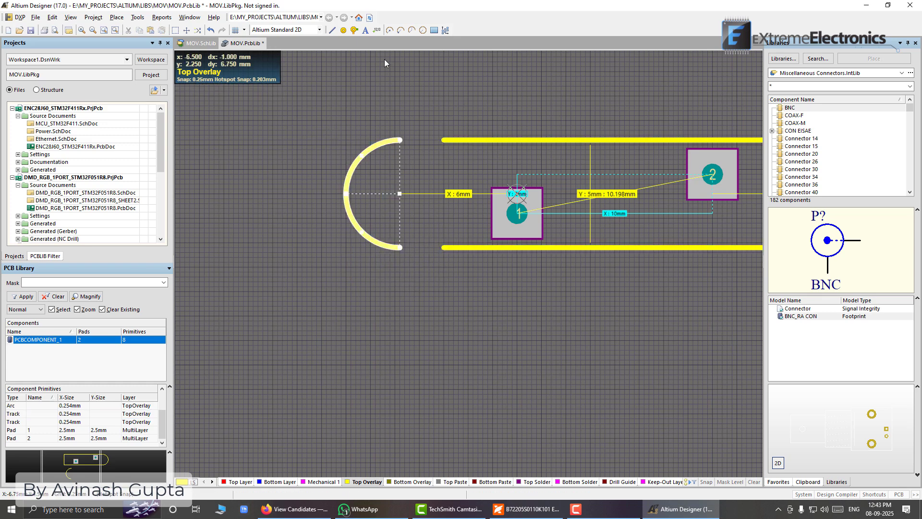
key("ctrl+Right")
key("ctrl+Right")
key("ctrl+Right")
key("ctrl+Right")
key("ctrl+Right")
key("ctrl+Right")
key("ctrl+Right")
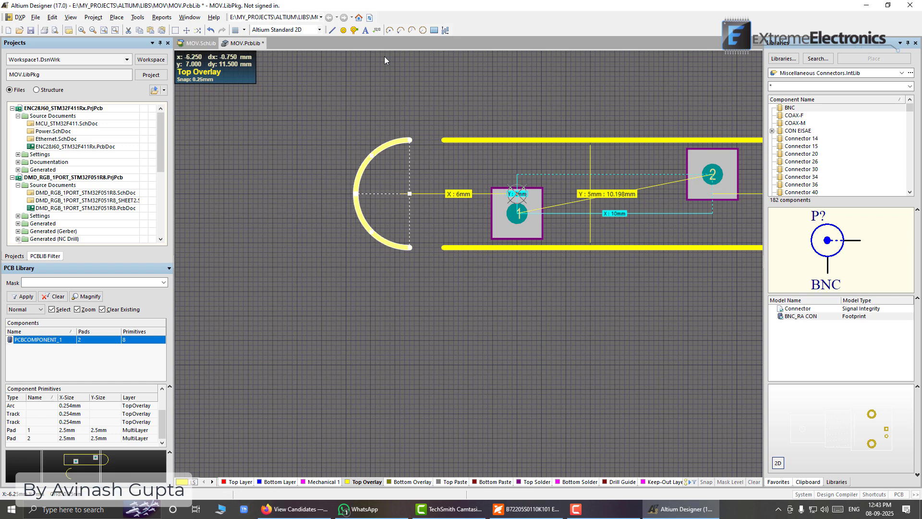
key("ctrl+Right")
key("ctrl+Right")
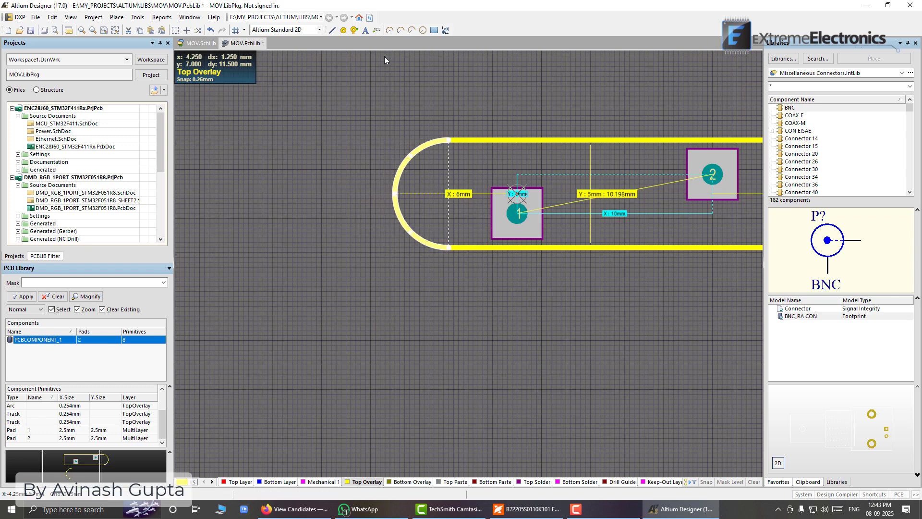
left_click(385, 57)
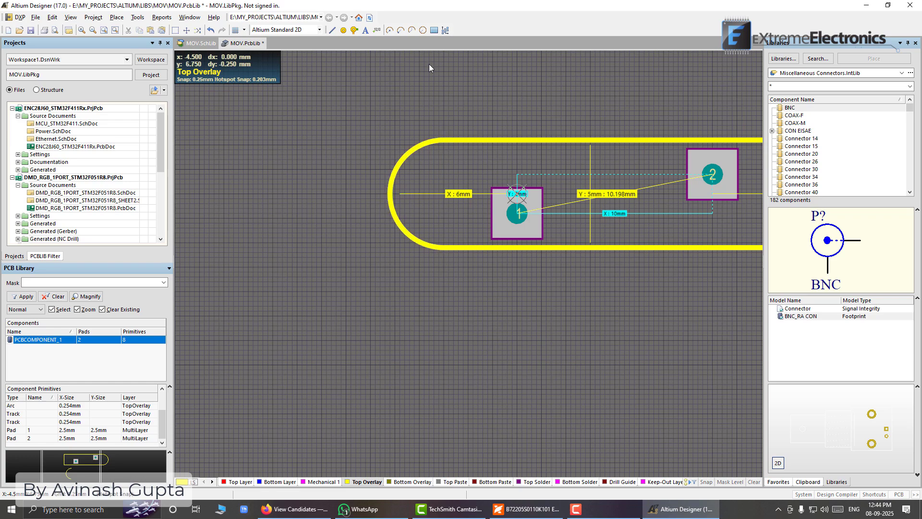
Compare both rounded ends with the 6 mm dimensions, and move the two left arcs another 0.25 mm right
scroll(409, 188, "up", 2, "ctrl")
scroll(409, 193, "up", 1, "ctrl")
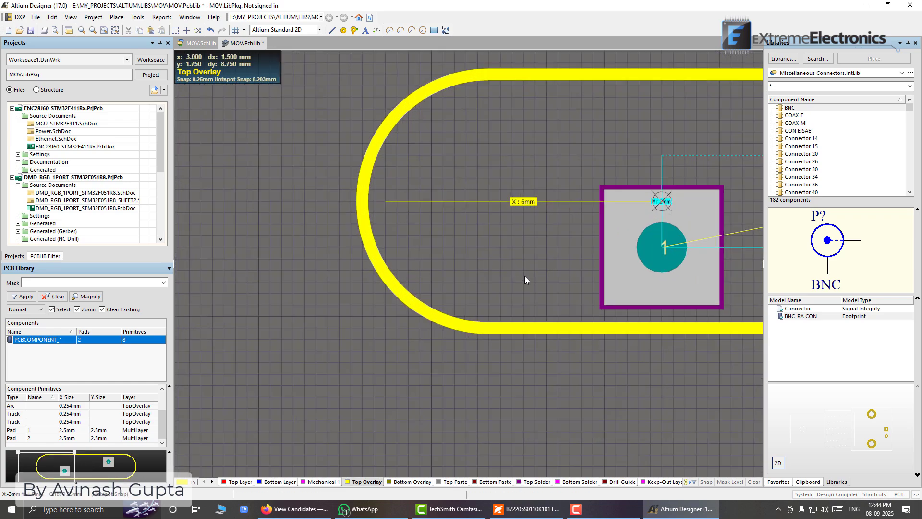
scroll(525, 276, "down", 3, "ctrl")
scroll(617, 203, "up", 2, "ctrl")
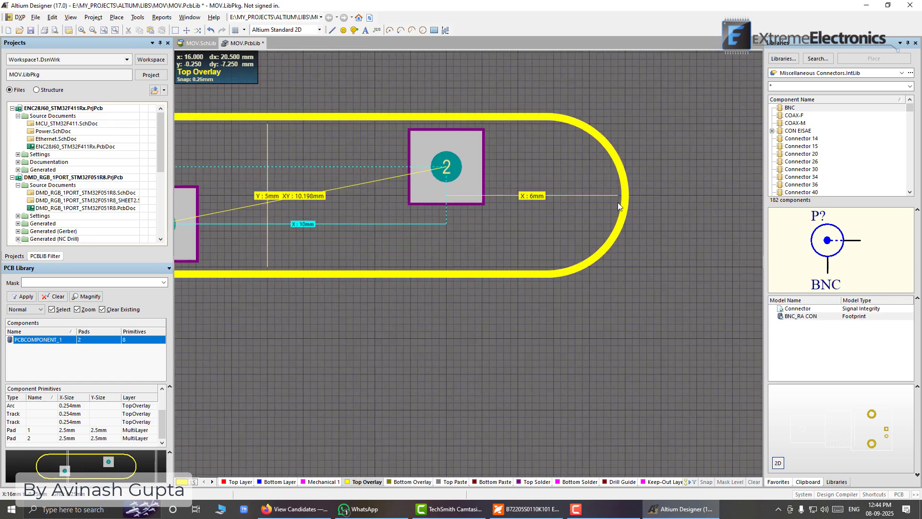
scroll(617, 203, "up", 2, "ctrl")
scroll(617, 202, "down", 3, "ctrl")
right_click_drag(179, 196, 323, 215)
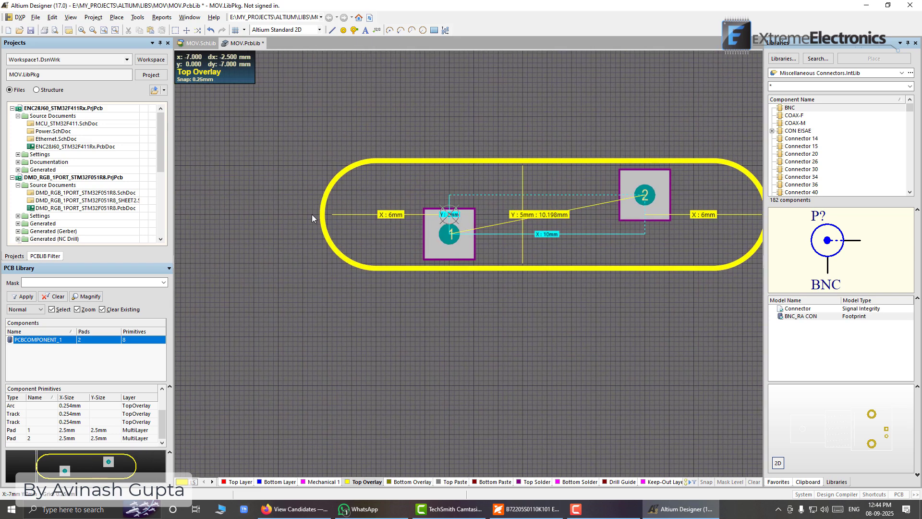
scroll(313, 214, "up", 3, "ctrl")
left_click(341, 163)
left_click(341, 257, "shift")
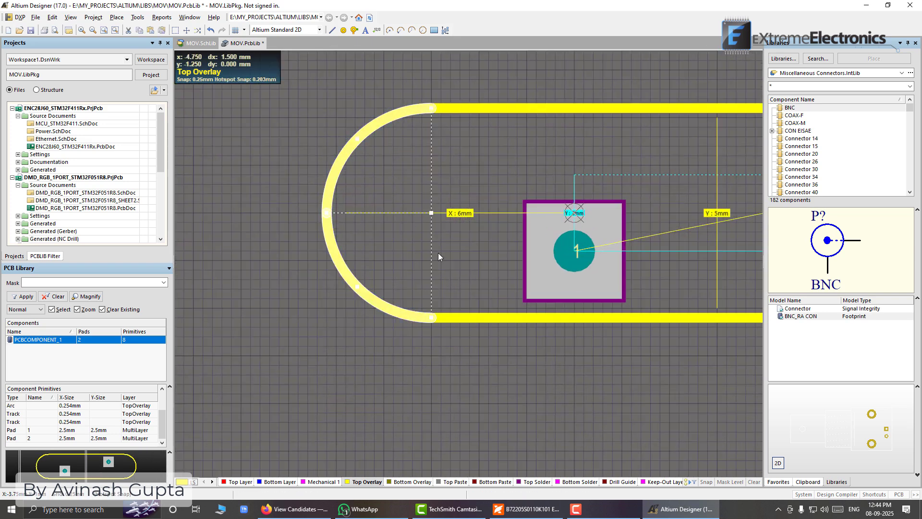
key("ctrl+Right")
left_click(438, 252)
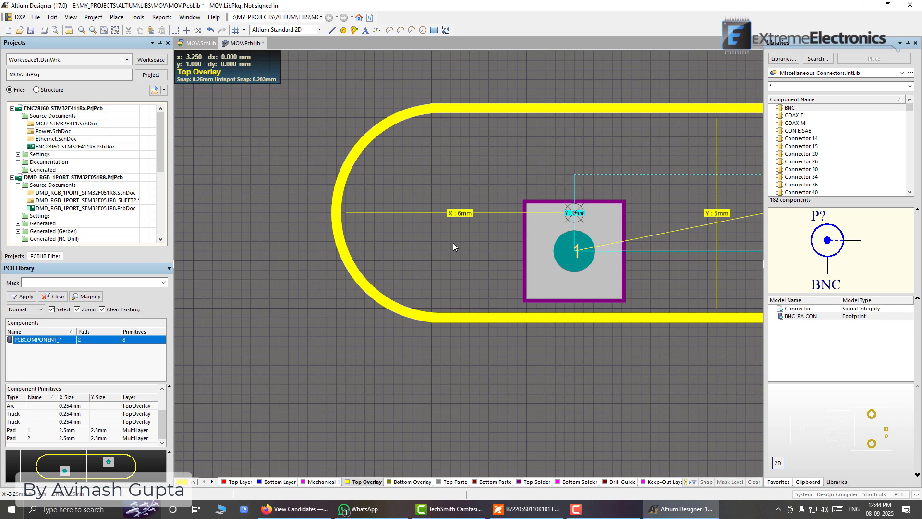
Shorten the left ends of both horizontal lines to X = -3.5 mm to meet the arcs, and save the library
scroll(479, 168, "down", 1, "ctrl")
left_click(469, 119)
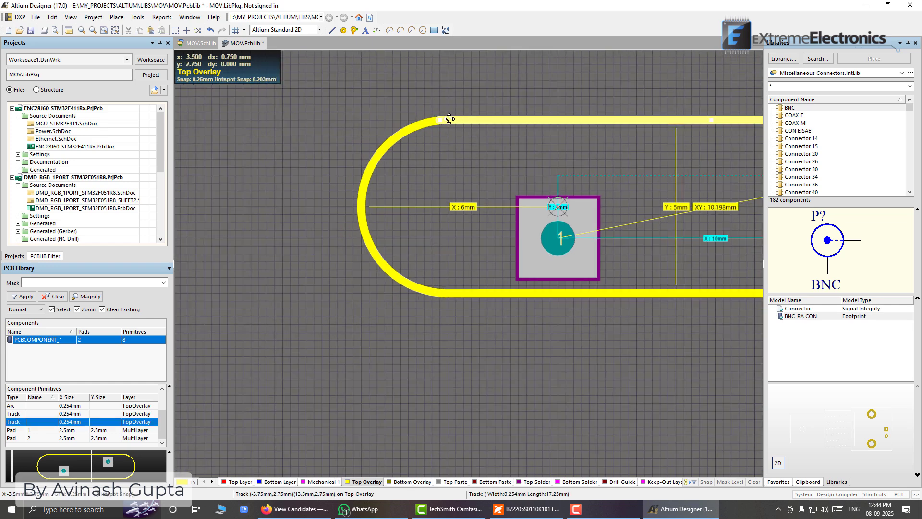
left_click(451, 293)
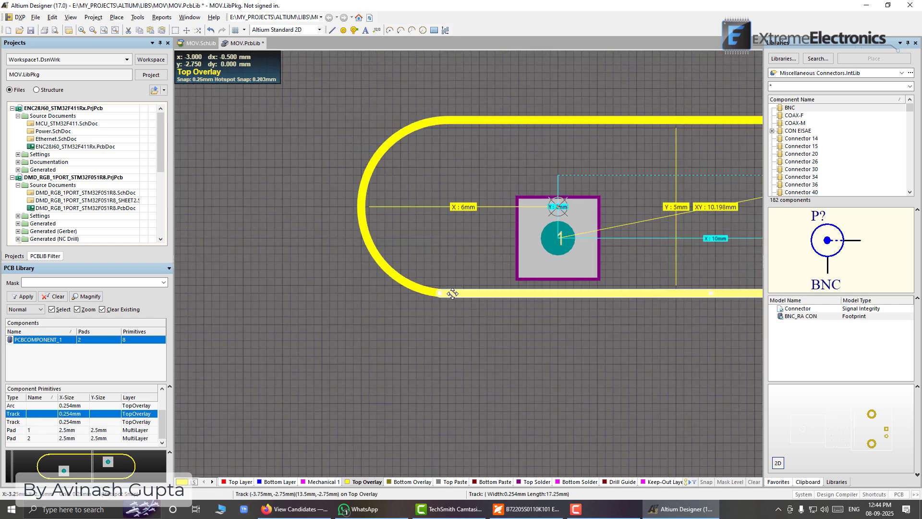
left_click(482, 332)
scroll(481, 331, "down", 2, "ctrl")
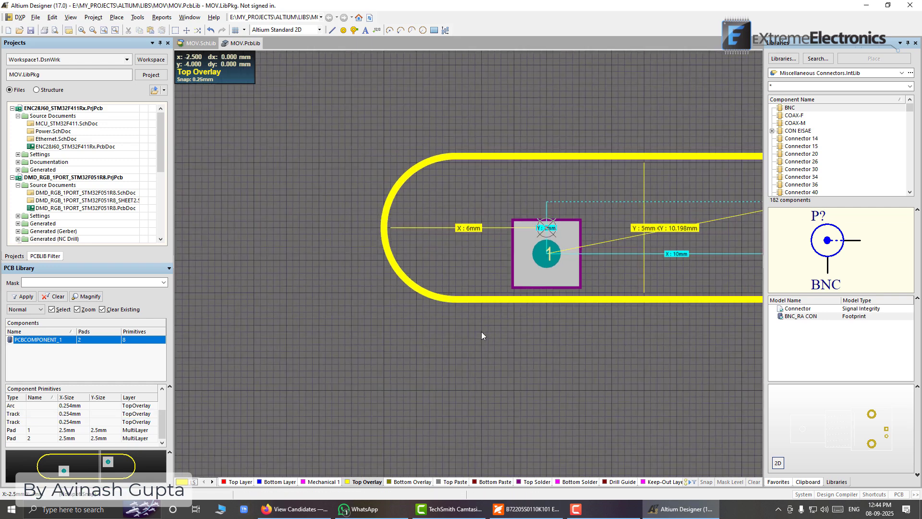
right_click_drag(536, 332, 443, 314)
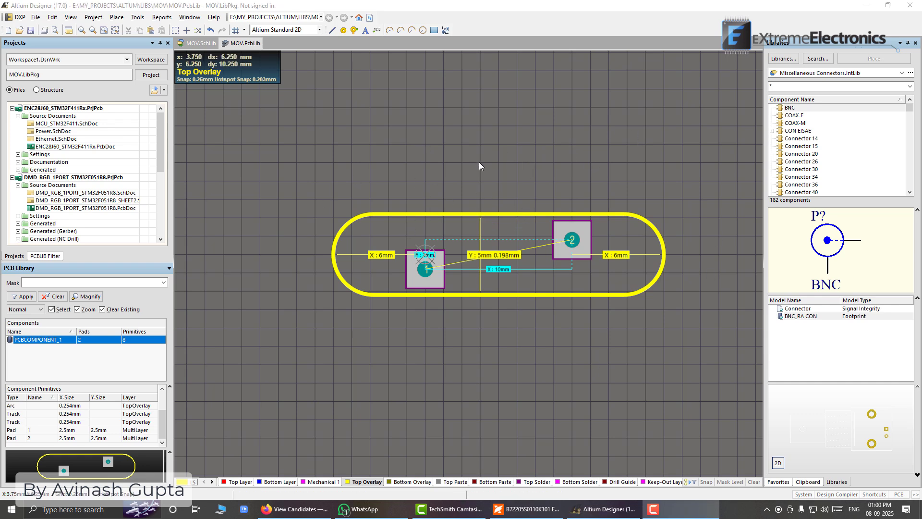
Clear all the measurement dimensions displayed over the footprint
left_click(486, 183)
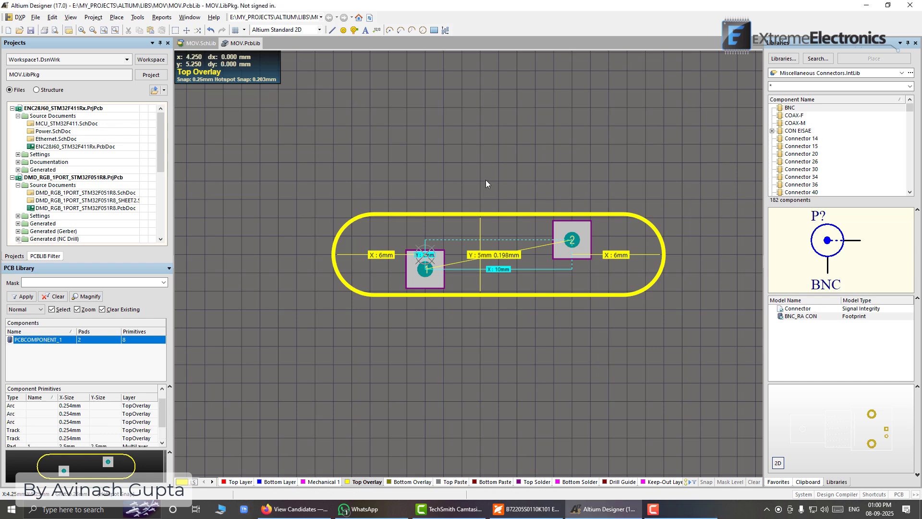
key("shift+c")
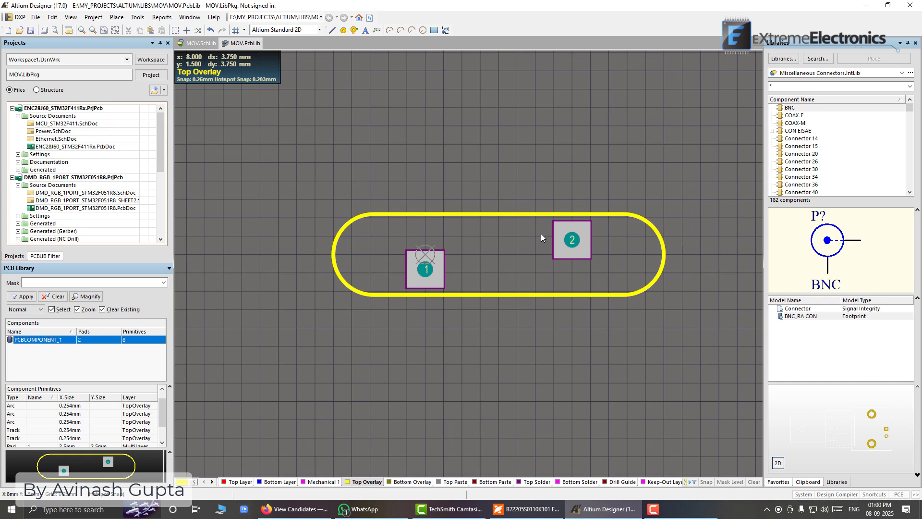
left_click(828, 433)
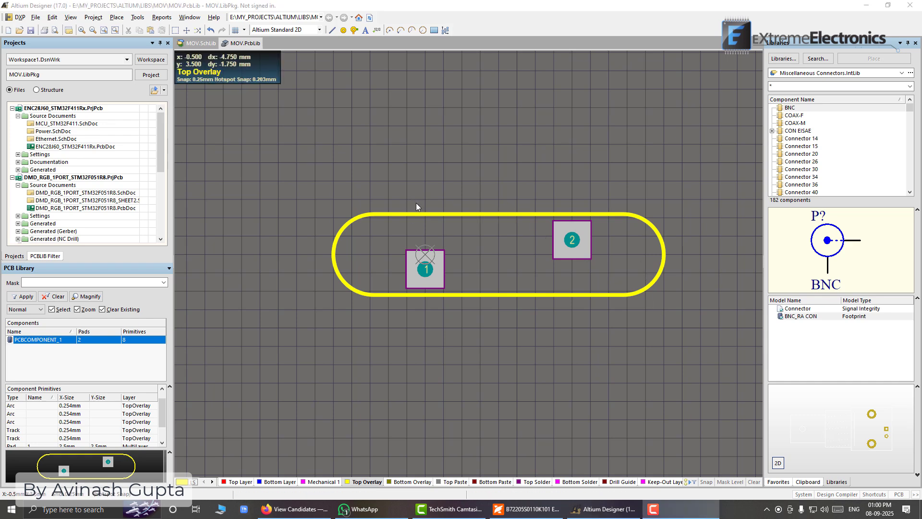
Open the upper outline line's properties to check its width in millimetres, and leave it unchanged
left_click(409, 214)
double_click(410, 215)
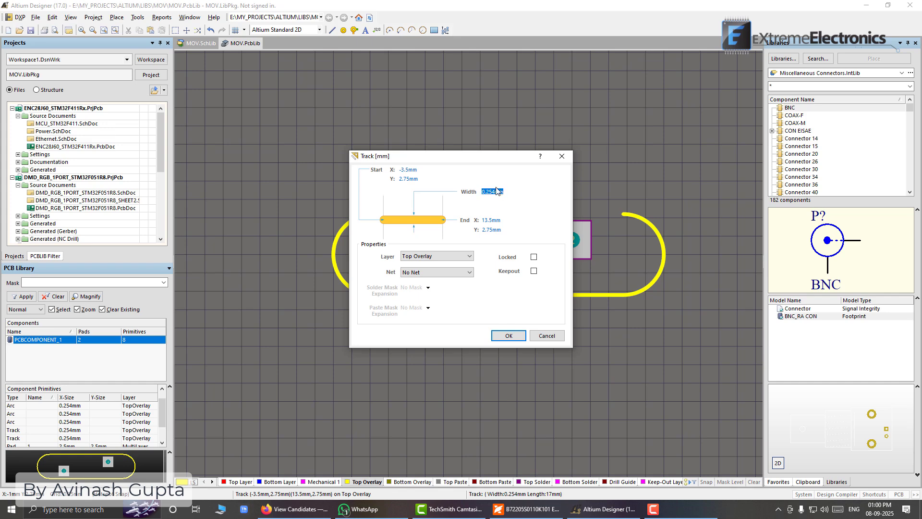
left_click(550, 334)
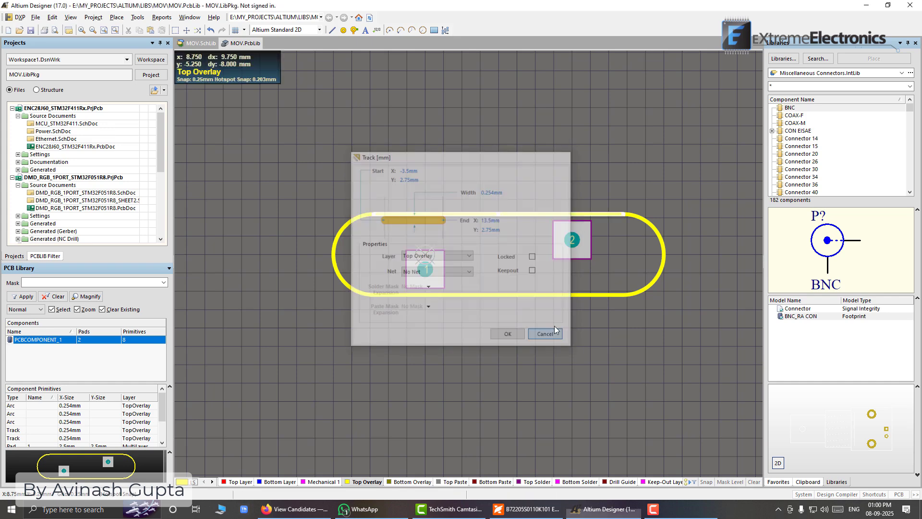
Switch the measurement units to mils and check the upper outline line's width in its properties
key("q")
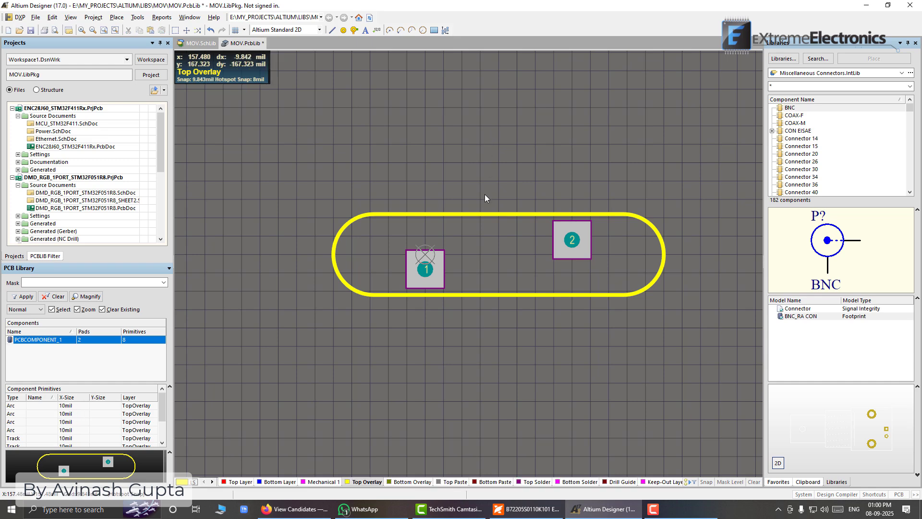
double_click(488, 215)
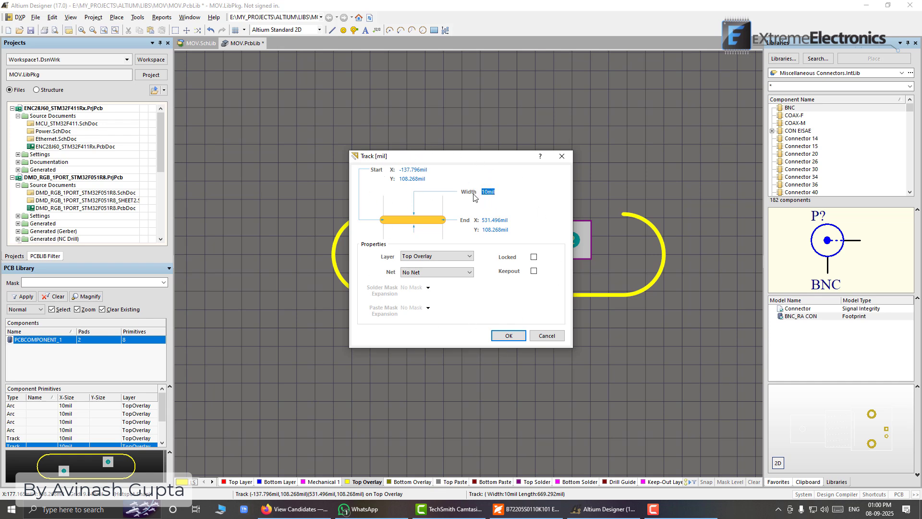
left_click(522, 339)
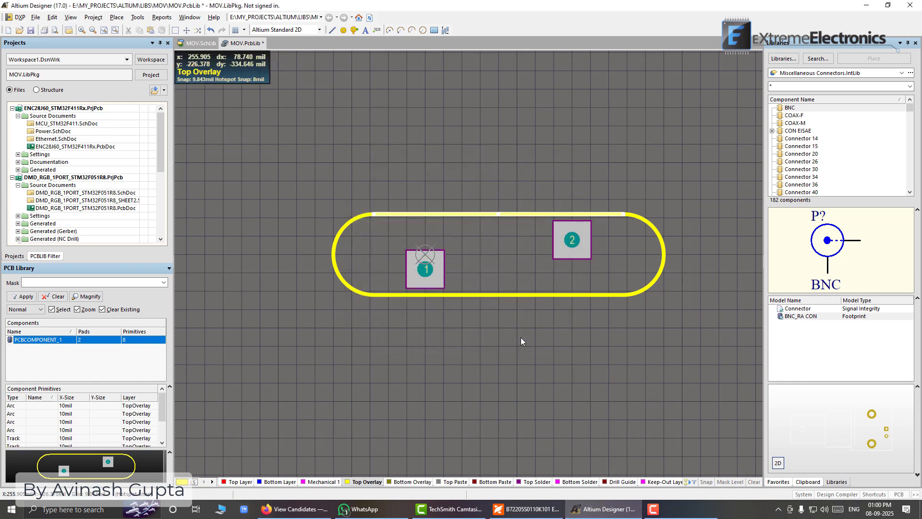
double_click(485, 215)
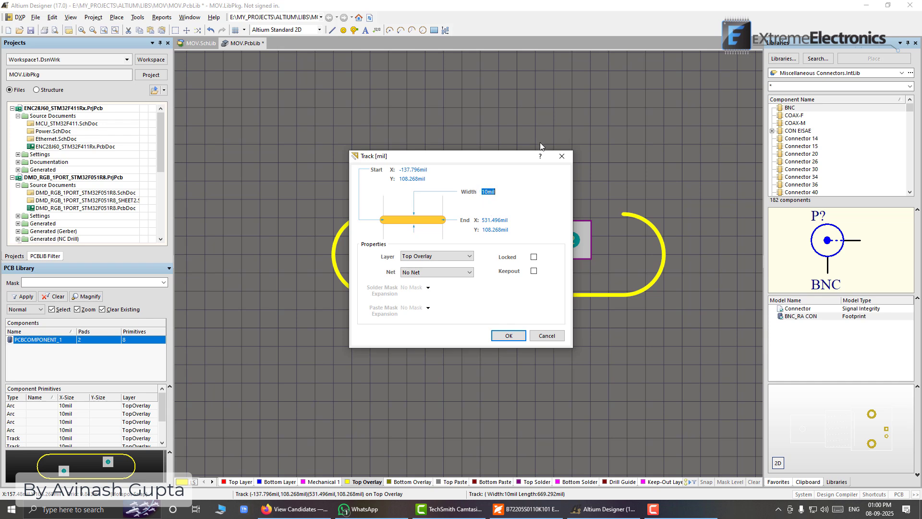
left_click(487, 192)
key("Return")
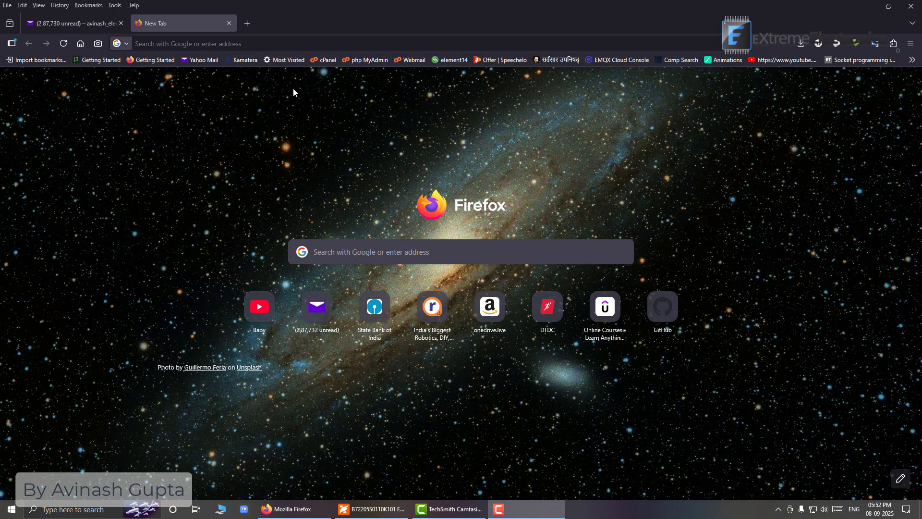
Switch to Firefox and open the 3dcontentcentral.com website
left_click(233, 45)
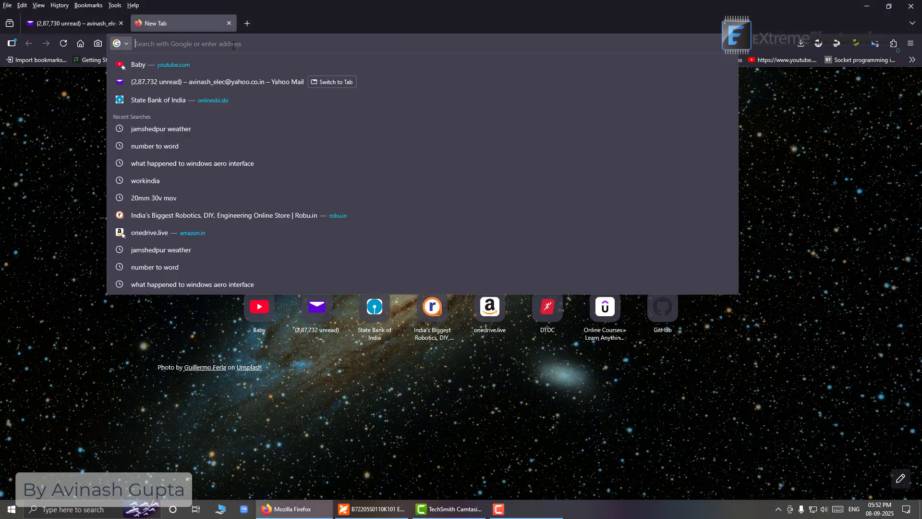
type("3dcontentcentral.com/")
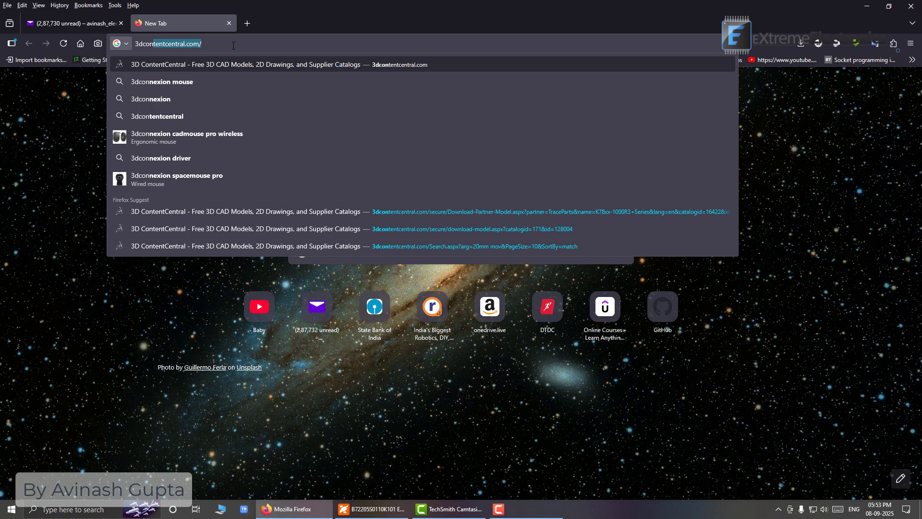
key("Return")
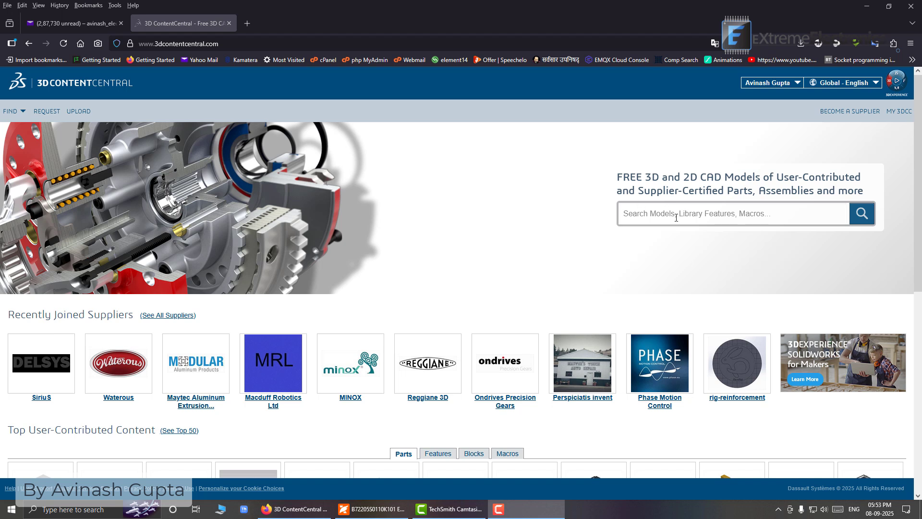
Search the models for "20mm mov" and open the VZ20E201KBSX-VBN straight-lead MOV, rotating its 3D preview
left_click(654, 213)
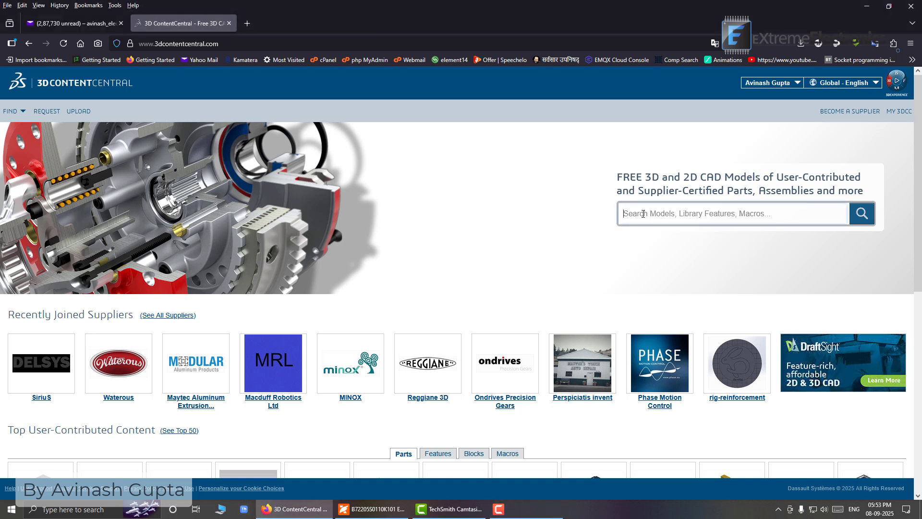
type("20mm mov")
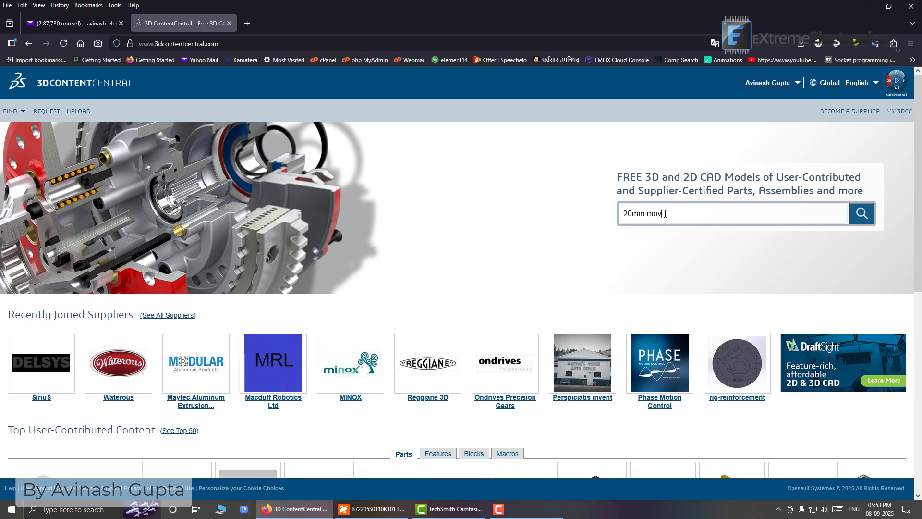
left_click(862, 214)
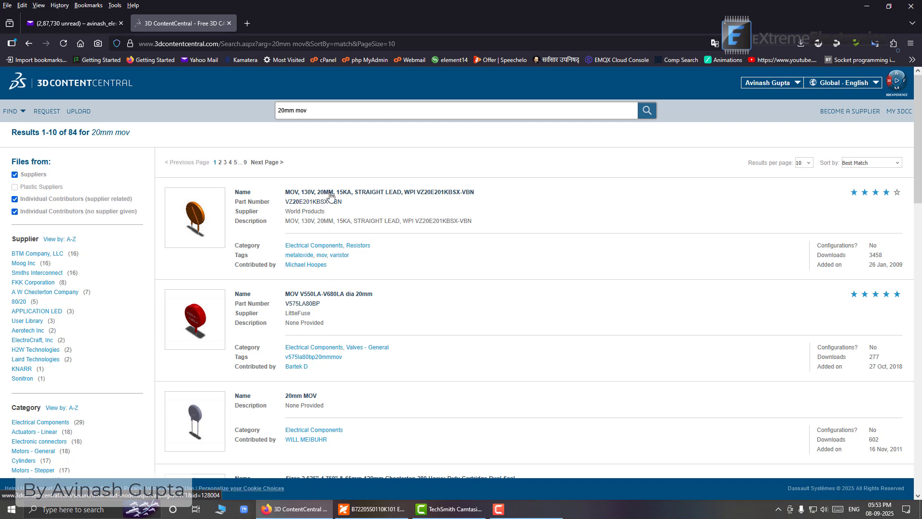
left_click(408, 194)
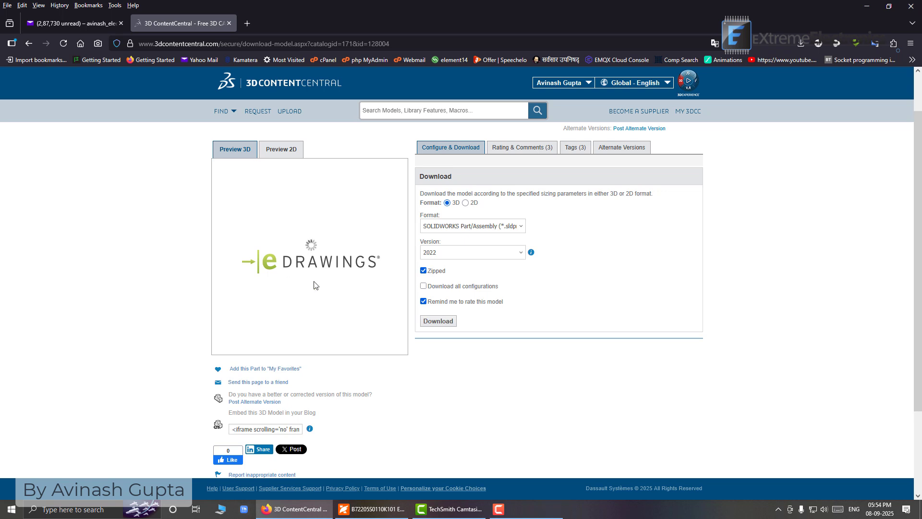
left_click_drag(328, 241, 253, 255)
left_click_drag(323, 238, 398, 260)
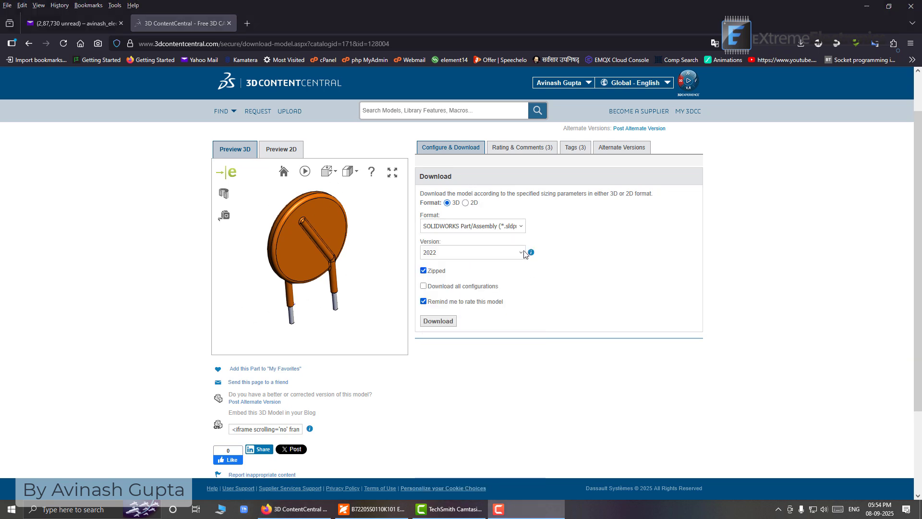
Download the VZ20E201KBSX-VBN varistor model as a zipped file in STEP (*.step) format
left_click(521, 226)
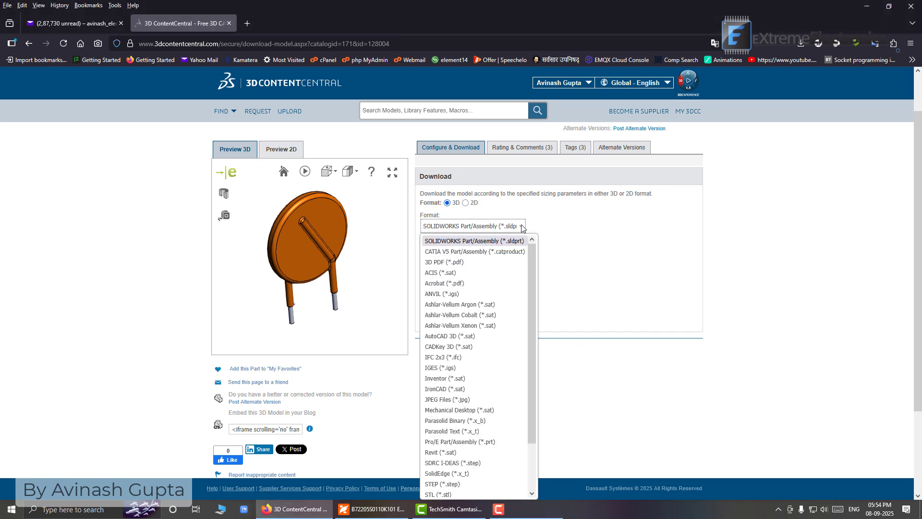
left_click(454, 485)
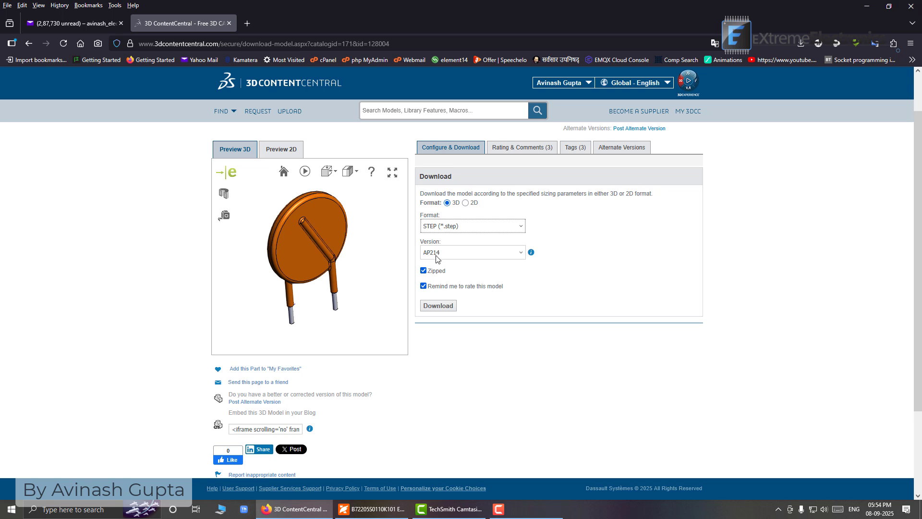
left_click(423, 287)
left_click(424, 287)
left_click(443, 308)
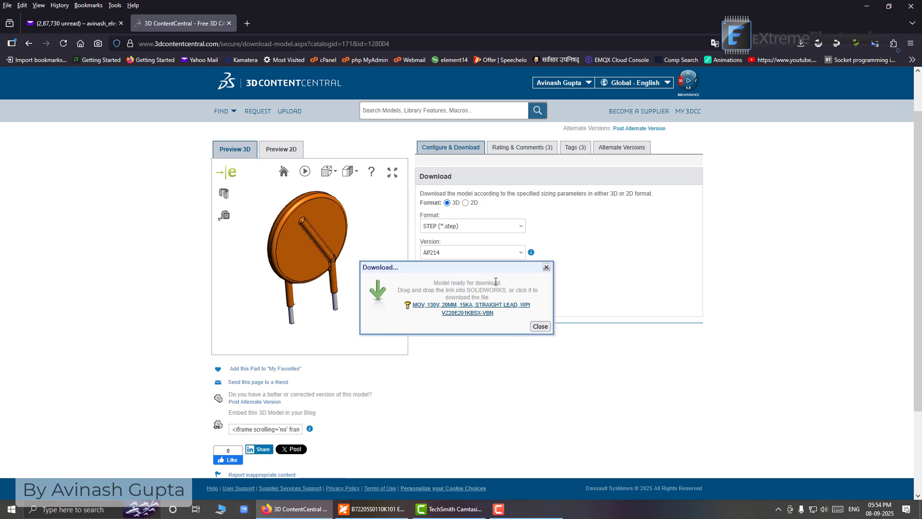
left_click(468, 308)
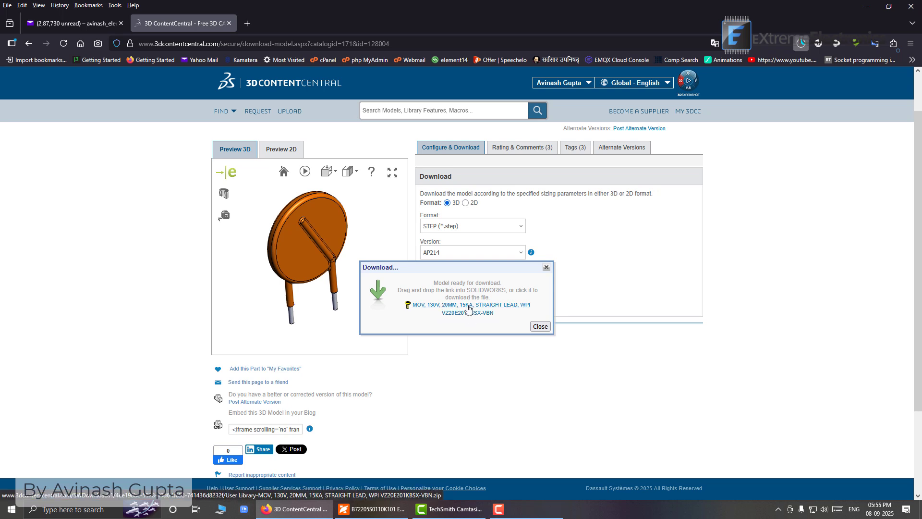
Open the downloaded VZ20E201KBSX-VBN zip archive from the browser's download list to access its STEP file
left_click(762, 301)
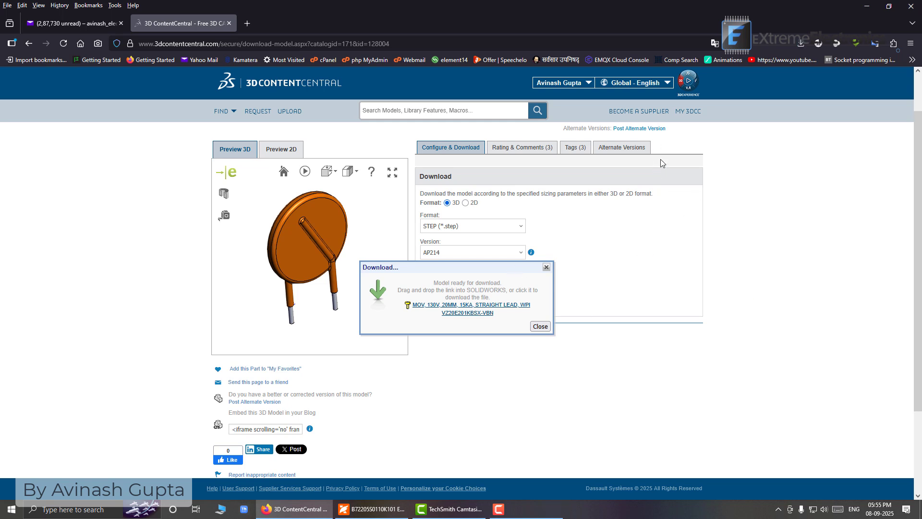
left_click(800, 44)
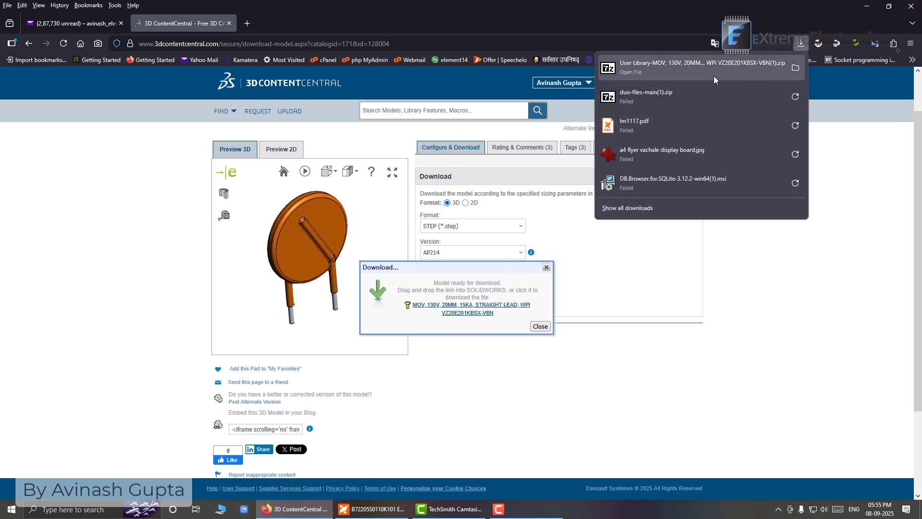
left_click(714, 75)
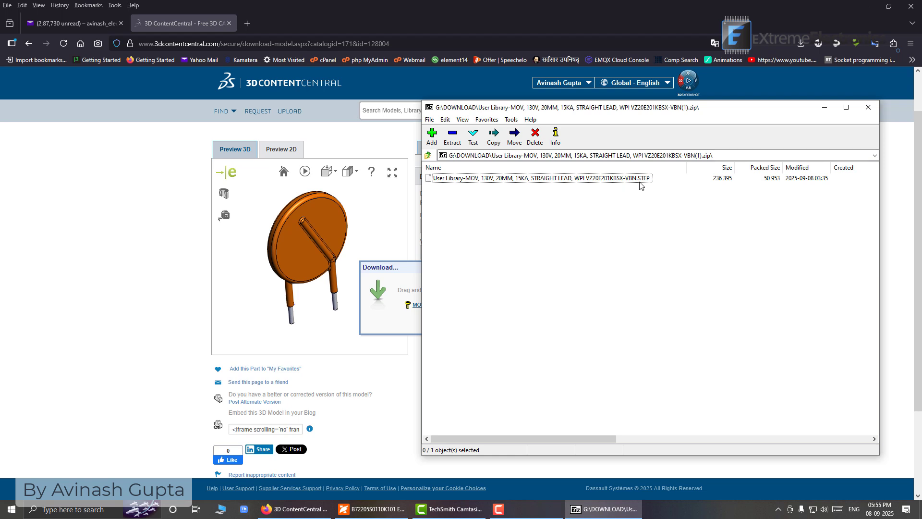
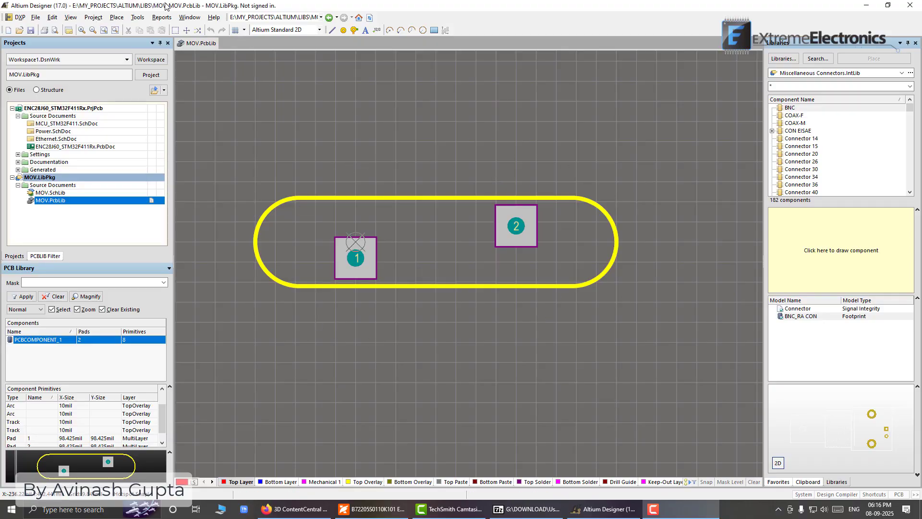
Create a 3D body as a generic 3D model, embedding the downloaded "User Library-MOV, 130V, 20MM, 15KA" straight-lead VZ20E201KBSX-VBN STEP file
left_click(114, 17)
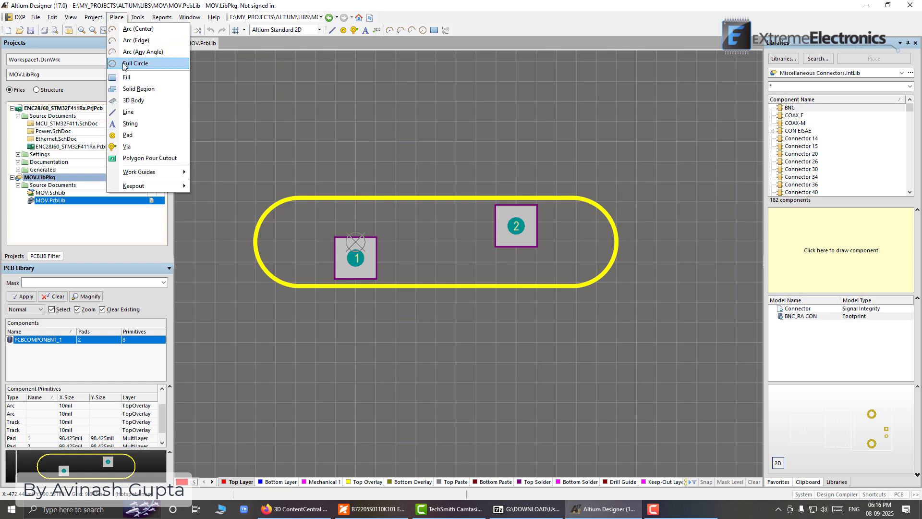
left_click(135, 101)
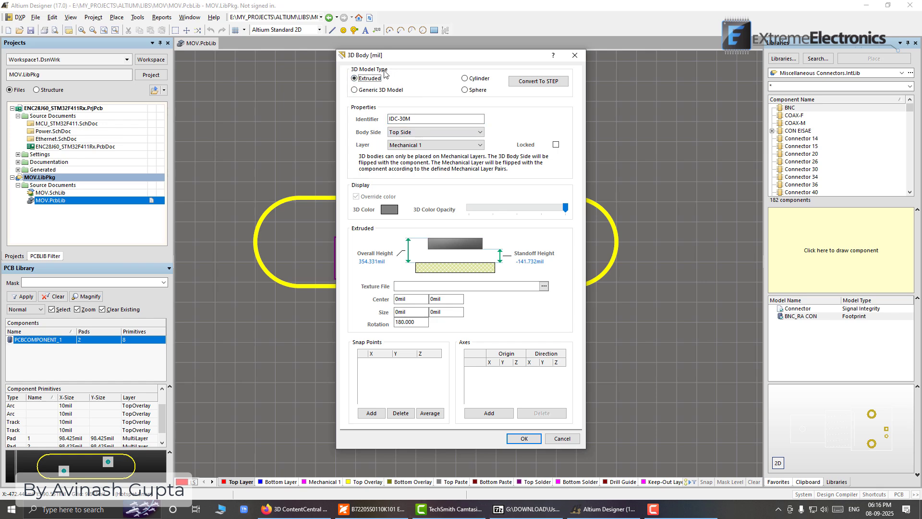
left_click(355, 90)
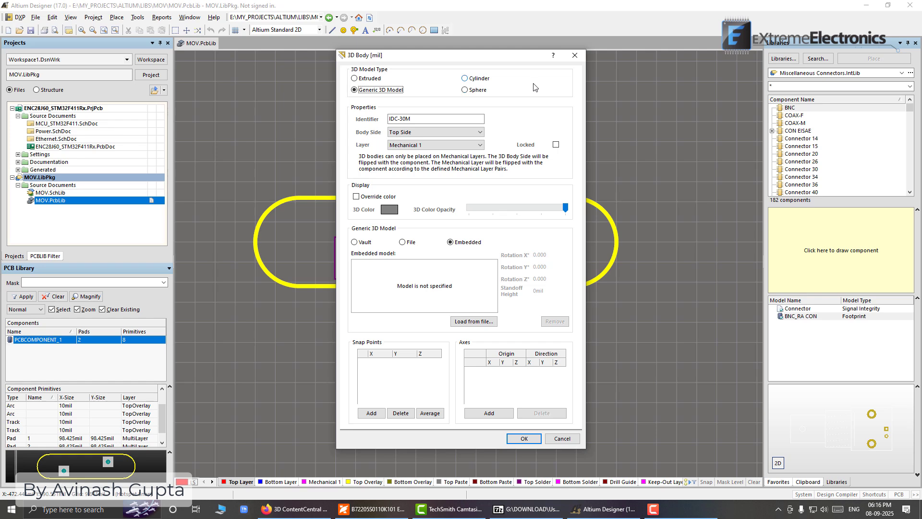
left_click(478, 323)
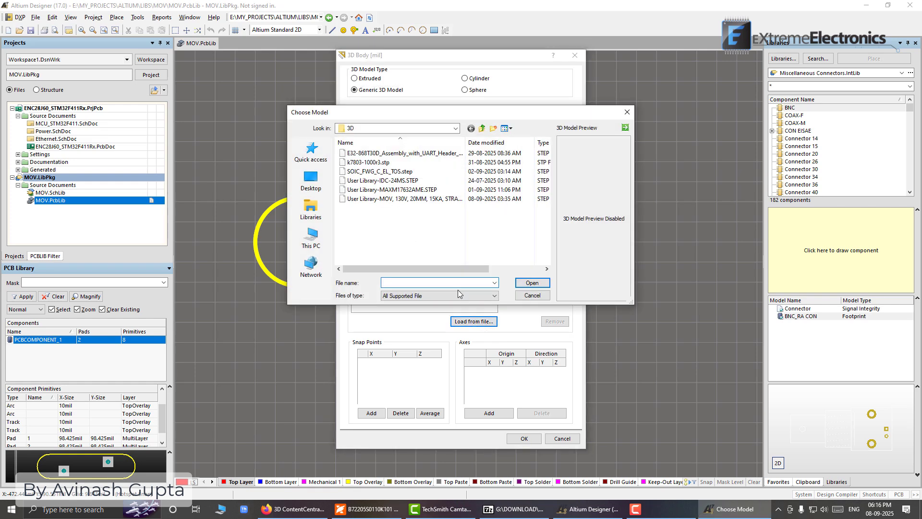
left_click(385, 200)
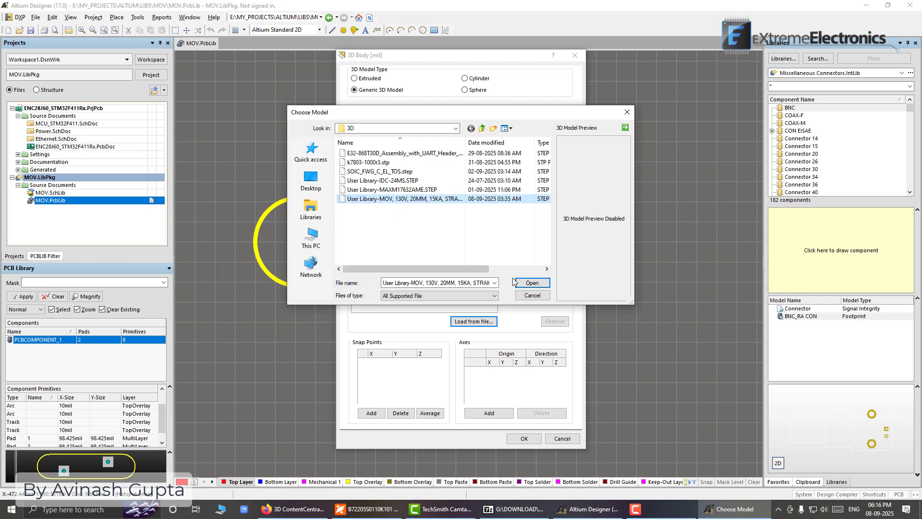
left_click(497, 295)
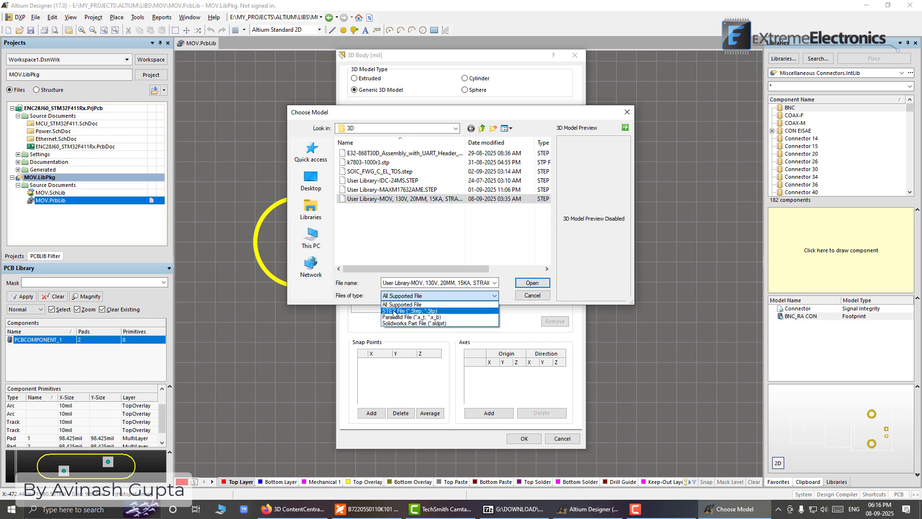
left_click(415, 305)
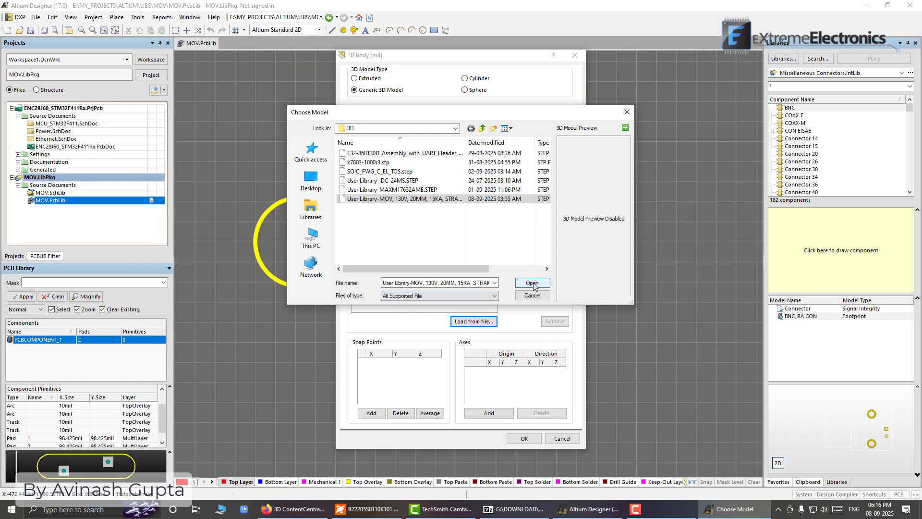
left_click(532, 283)
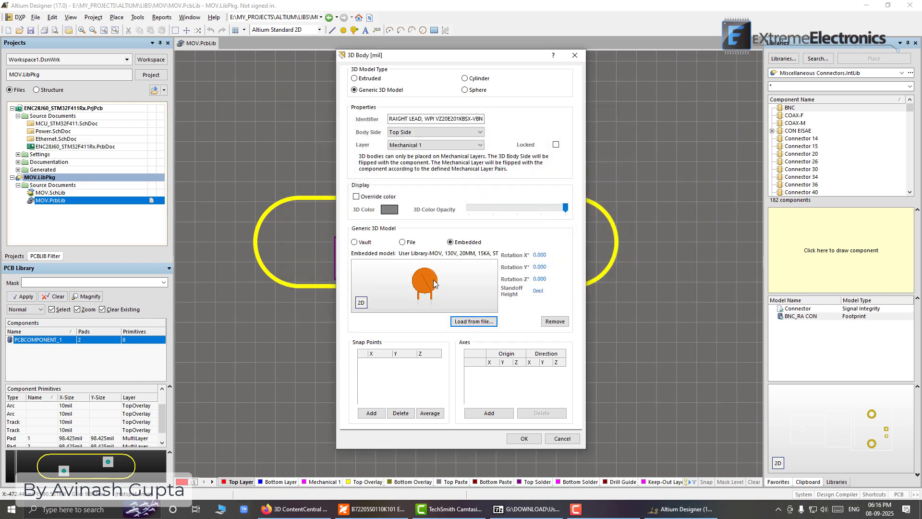
left_click(525, 439)
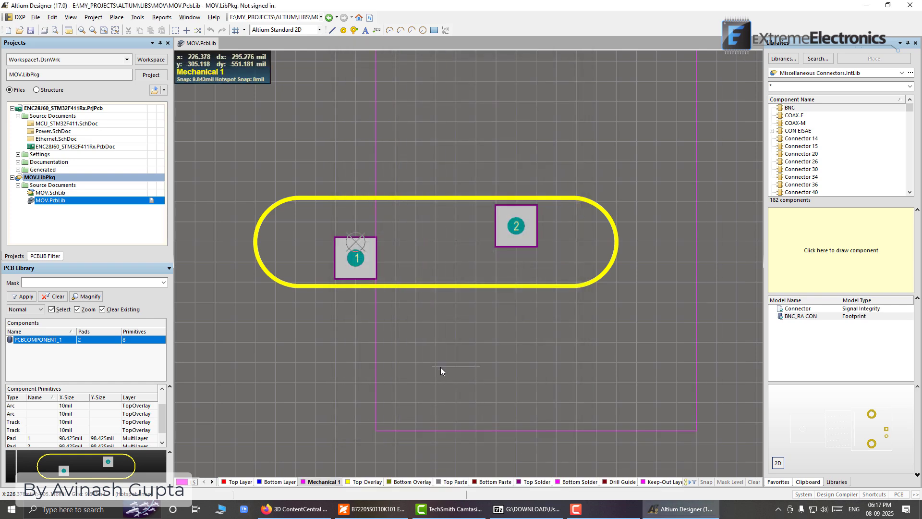
Place the varistor's 3D body over the footprint's pads and outline, without adding another body
scroll(389, 365, "down", 3, "ctrl")
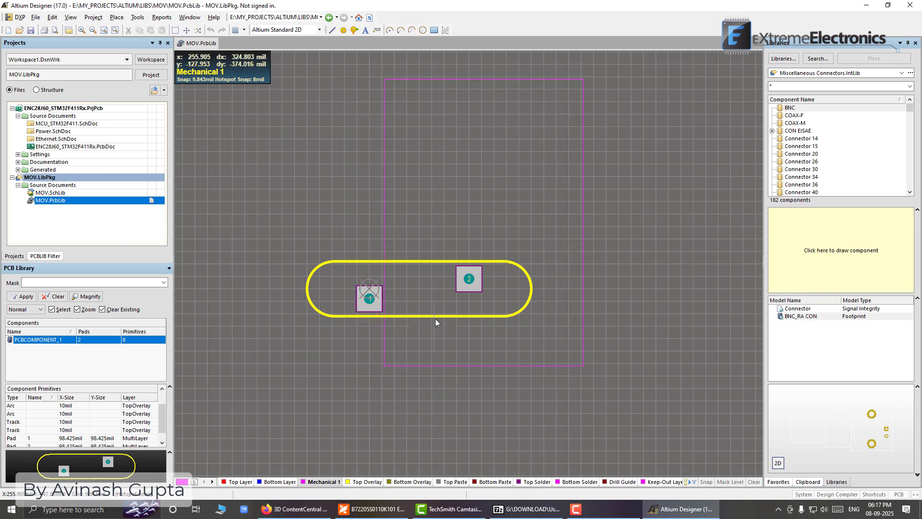
left_click(373, 332)
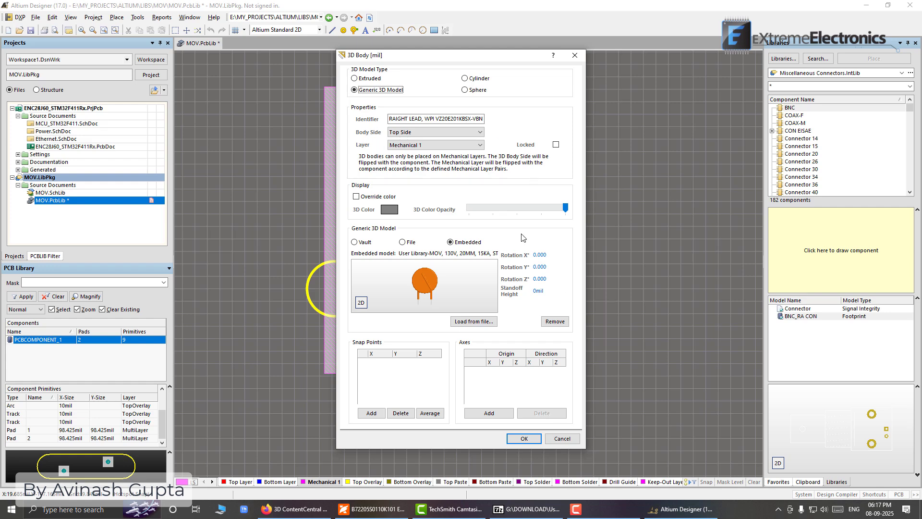
left_click(561, 438)
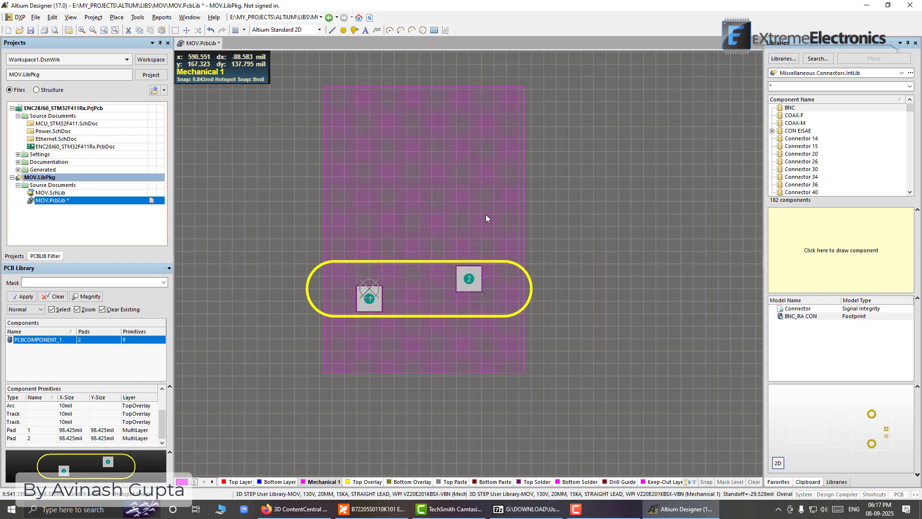
left_click(432, 186)
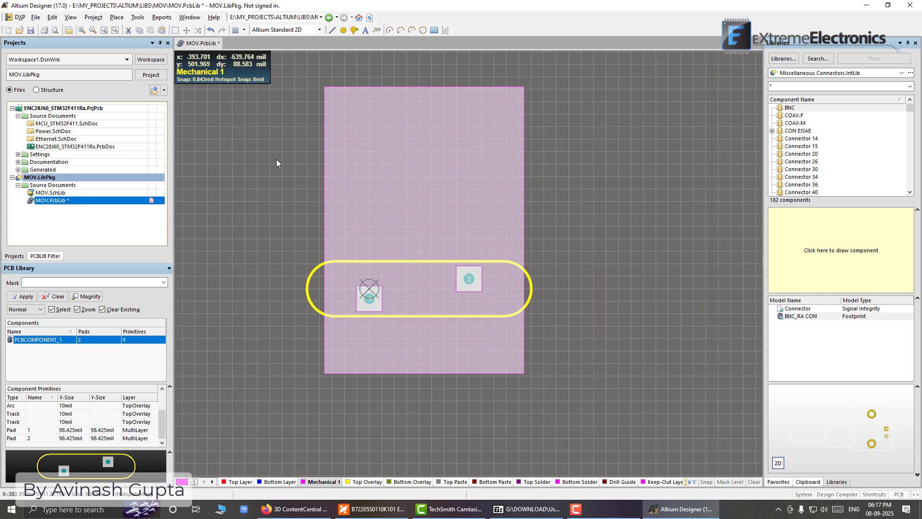
left_click(263, 134)
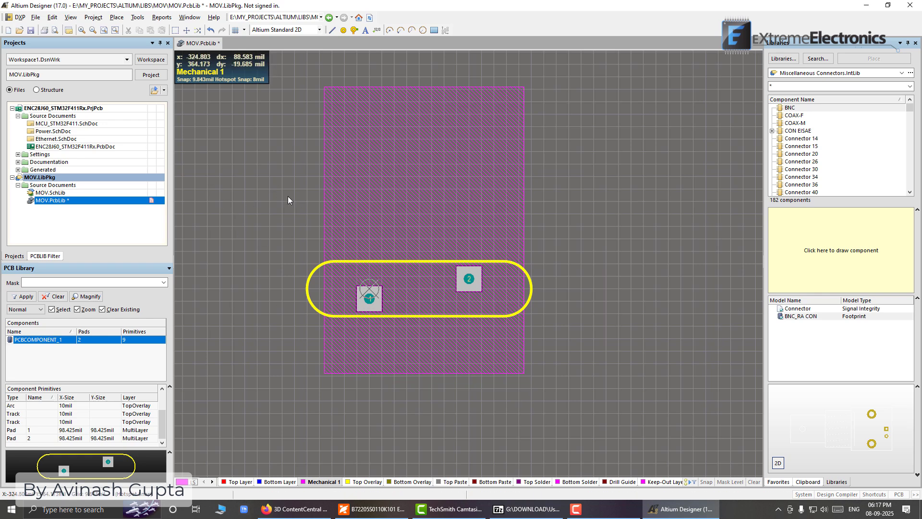
Switch the footprint to the 3D view and examine the varistor model's orientation relative to the pads from several angles
key("3")
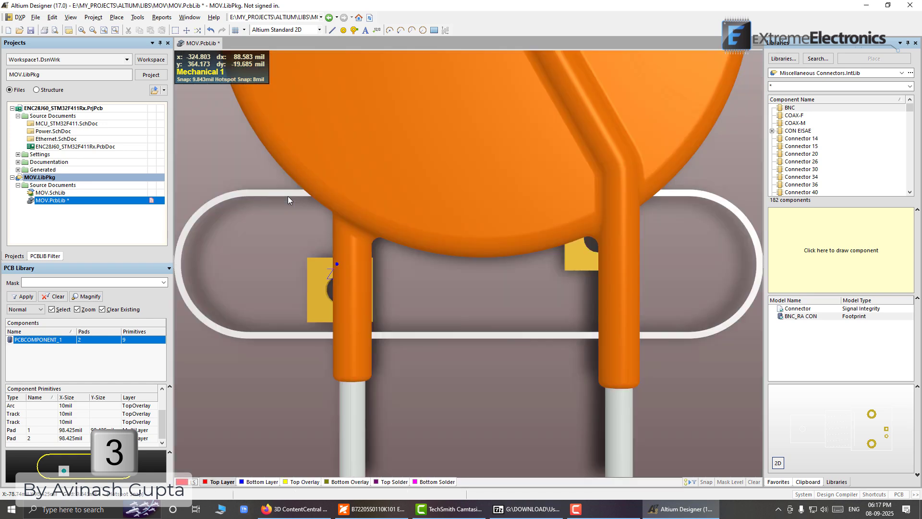
scroll(329, 205, "down", 4, "ctrl")
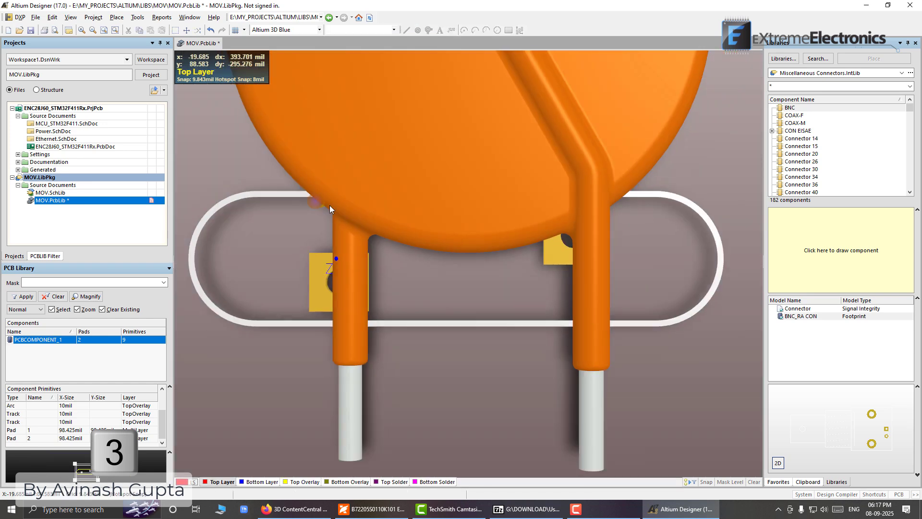
scroll(330, 205, "down", 4, "ctrl")
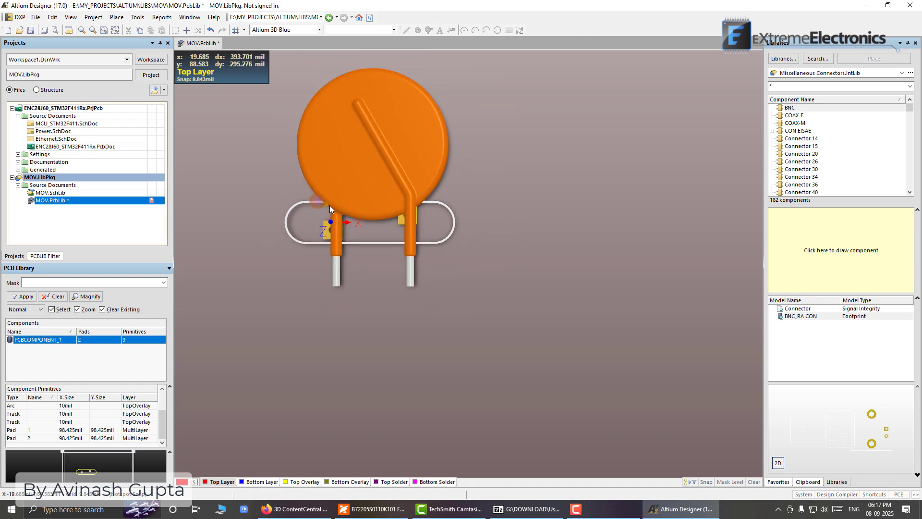
right_click_drag(298, 212, 372, 255)
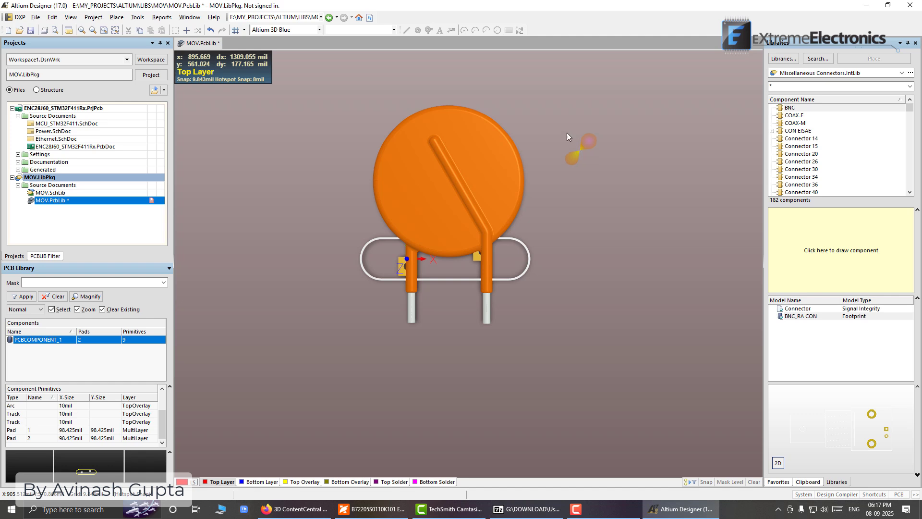
key("shift")
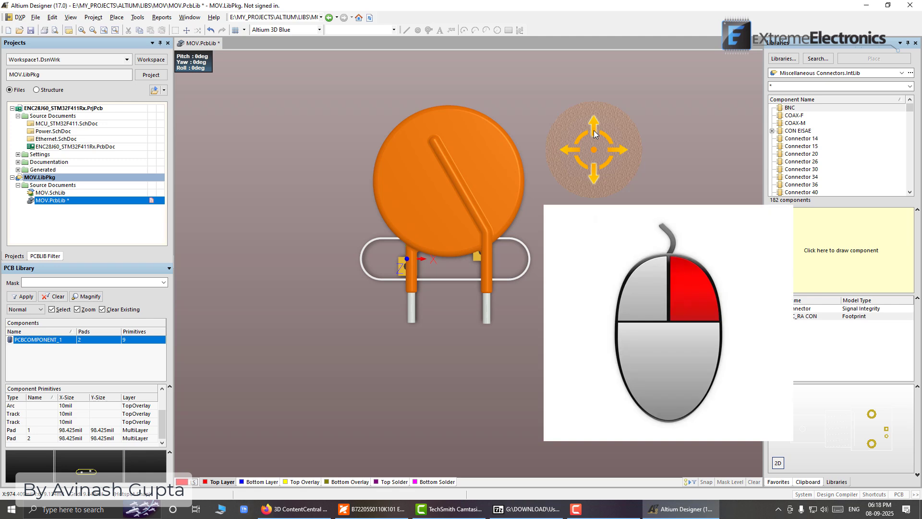
right_click_drag(594, 134, 576, 161, "shift")
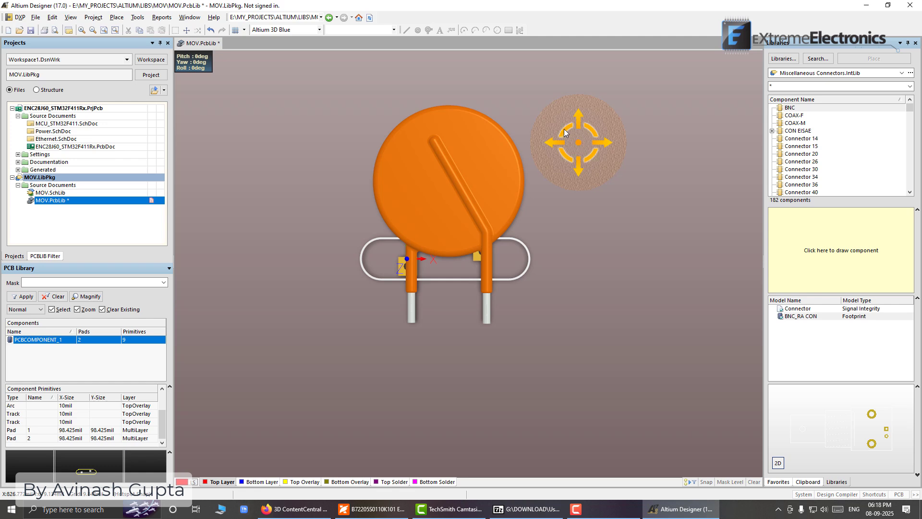
right_click_drag(544, 115, 577, 138, "shift")
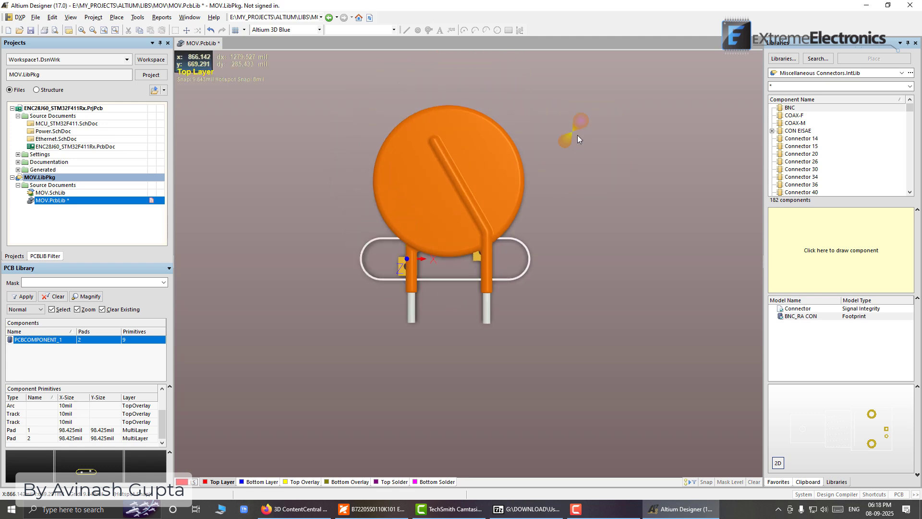
key("shift")
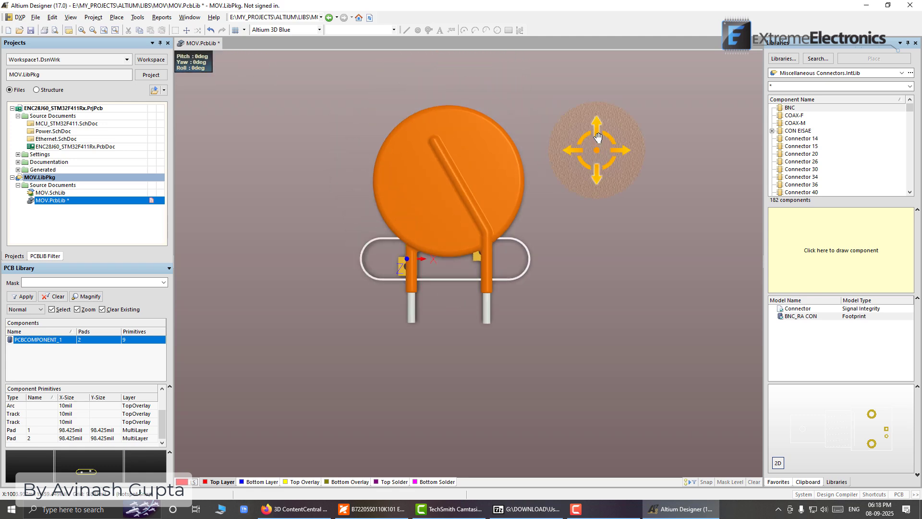
right_click_drag(601, 128, 670, 236, "shift")
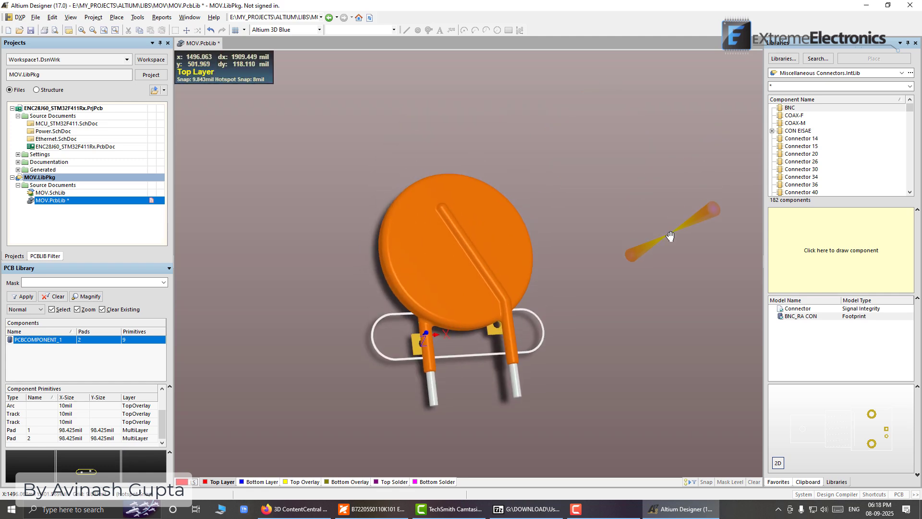
right_click_drag(624, 259, 633, 180)
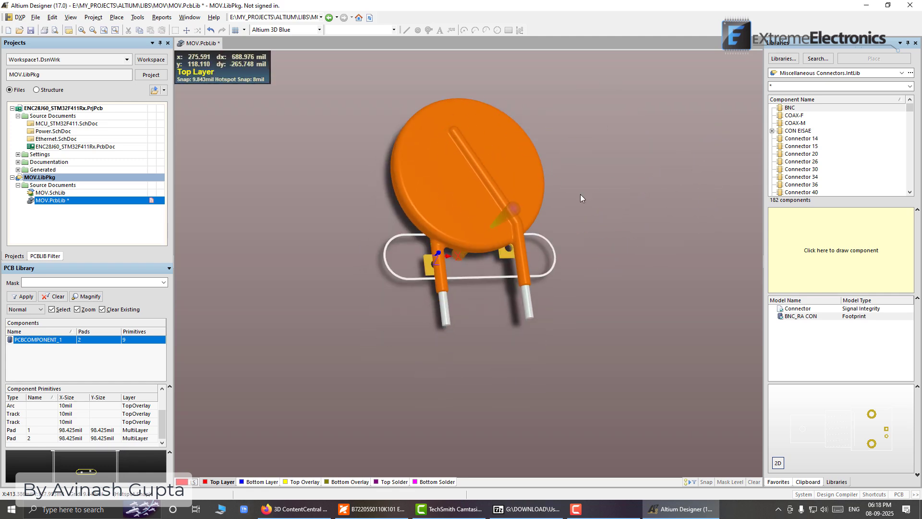
Stand the varistor's 3D body upright by setting its X rotation to 90 degrees
left_click(467, 189)
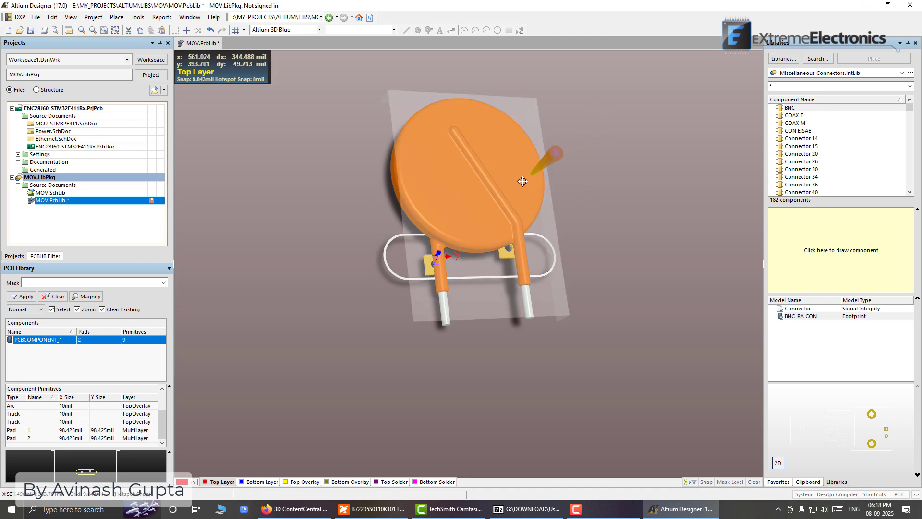
left_click(473, 186)
double_click(473, 186)
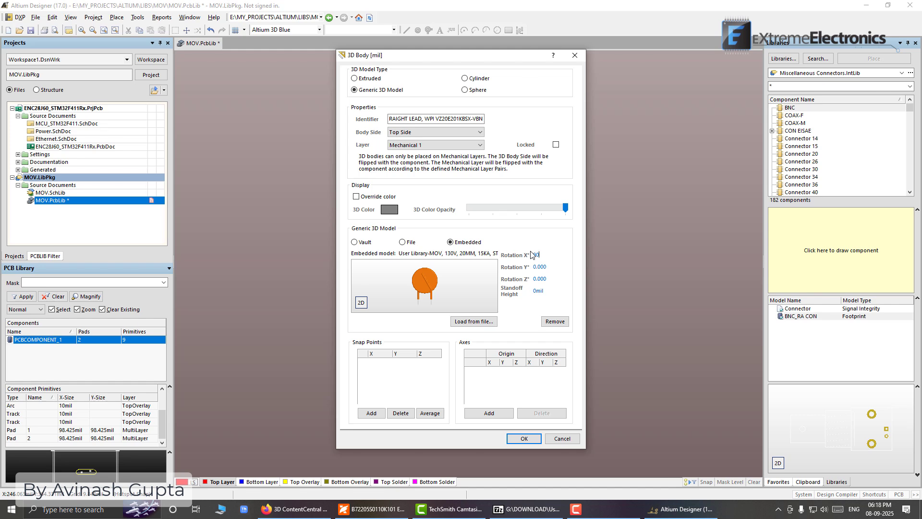
left_click(537, 438)
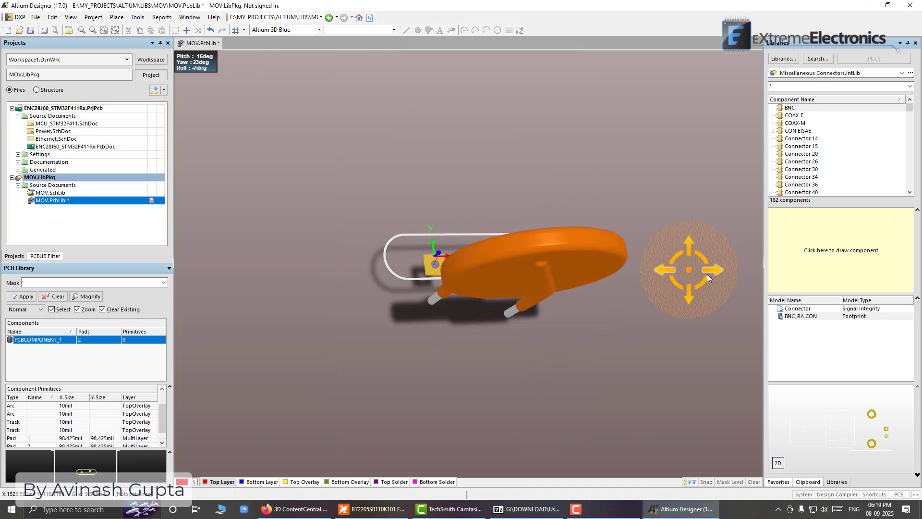
Nudge the varistor's 3D body back and slightly left in small grid steps to line up its leads with pads 1 and 2
right_click_drag(692, 270, 576, 309, "shift")
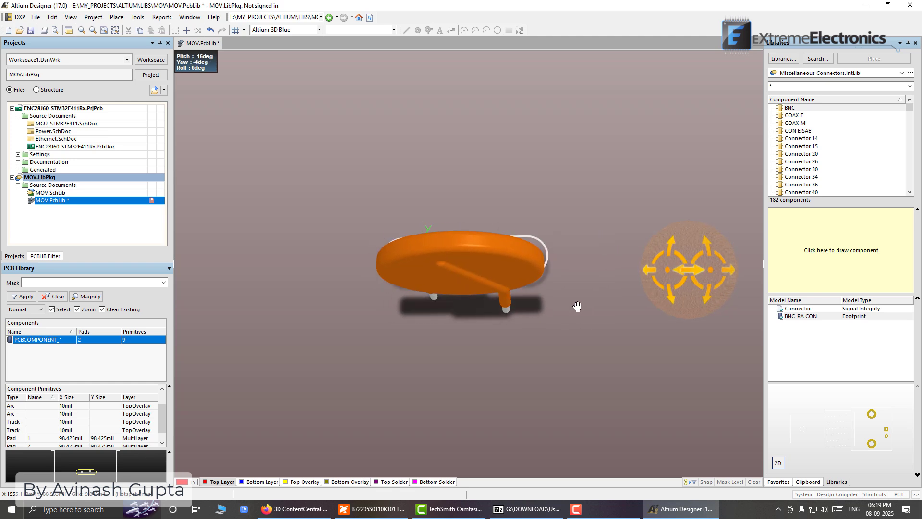
right_click_drag(620, 328, 585, 255, "shift")
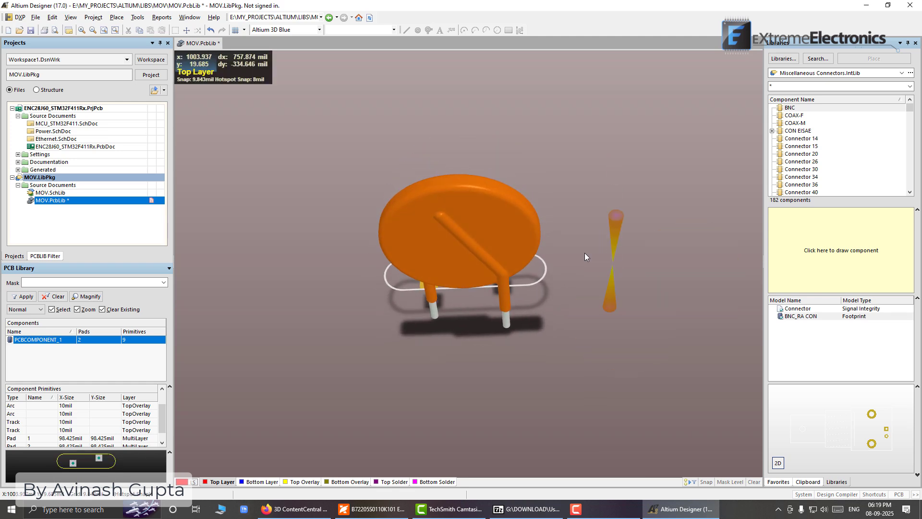
left_click(496, 238)
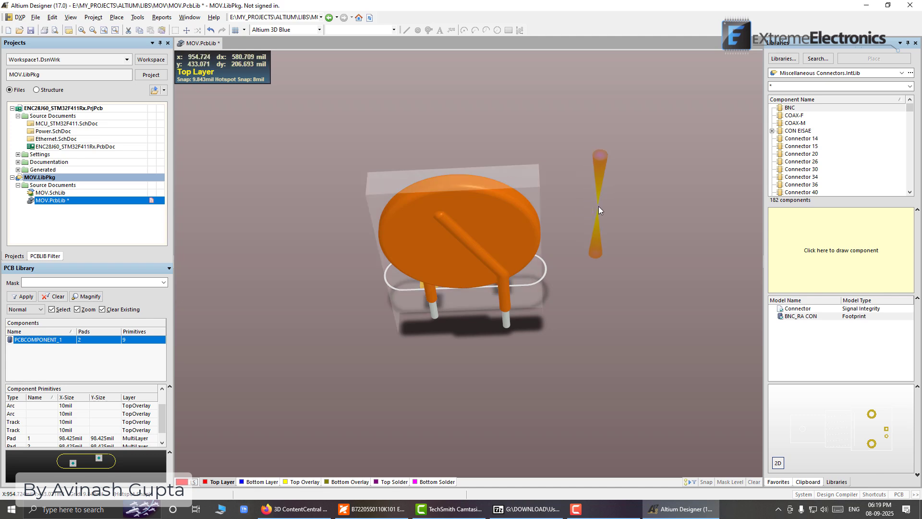
key("ctrl+Up")
key("ctrl+Up")
key("ctrl+Up")
key("ctrl+Up")
key("ctrl+Up")
key("ctrl+Up")
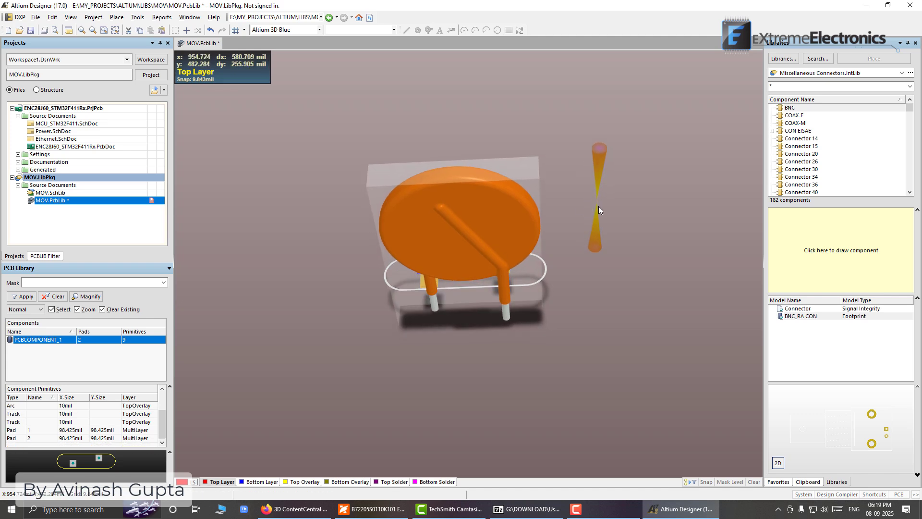
key("ctrl+Up")
key("ctrl+Up")
key("ctrl+Up")
key("ctrl+Up")
key("ctrl+Up")
key("ctrl+Up")
key("ctrl+Up")
key("ctrl+Up")
key("ctrl+Up")
key("ctrl+Up")
key("ctrl+Up")
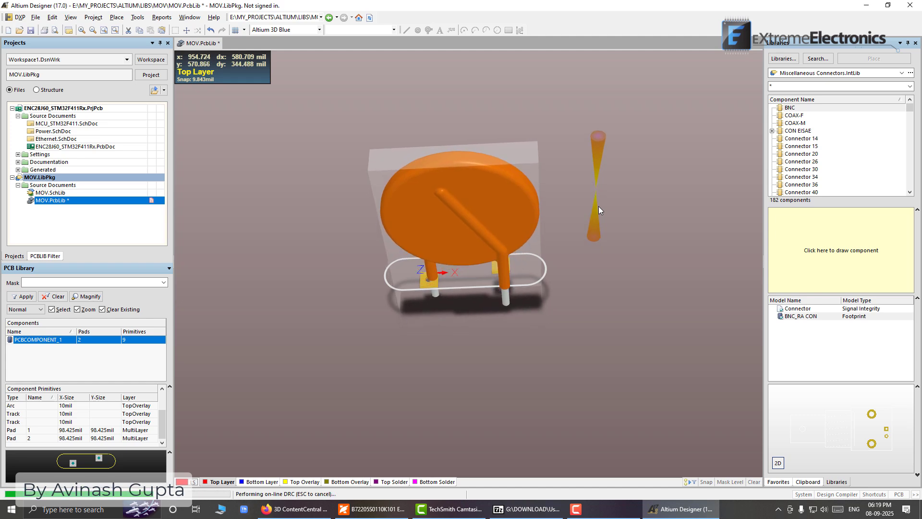
key("ctrl+Up")
key("ctrl+Up")
key("ctrl+Up")
key("ctrl+Up")
key("ctrl+Up")
key("ctrl+Up")
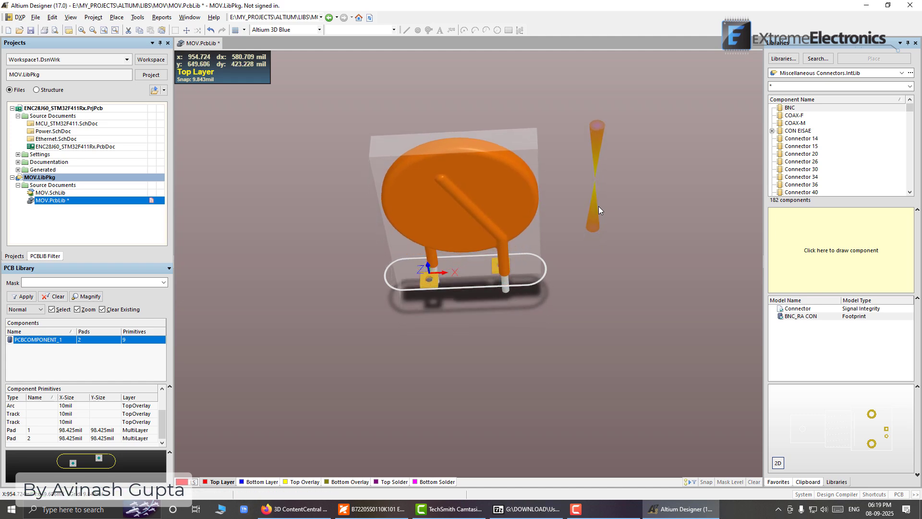
key("ctrl+Up")
key("ctrl+Left")
key("ctrl+Left")
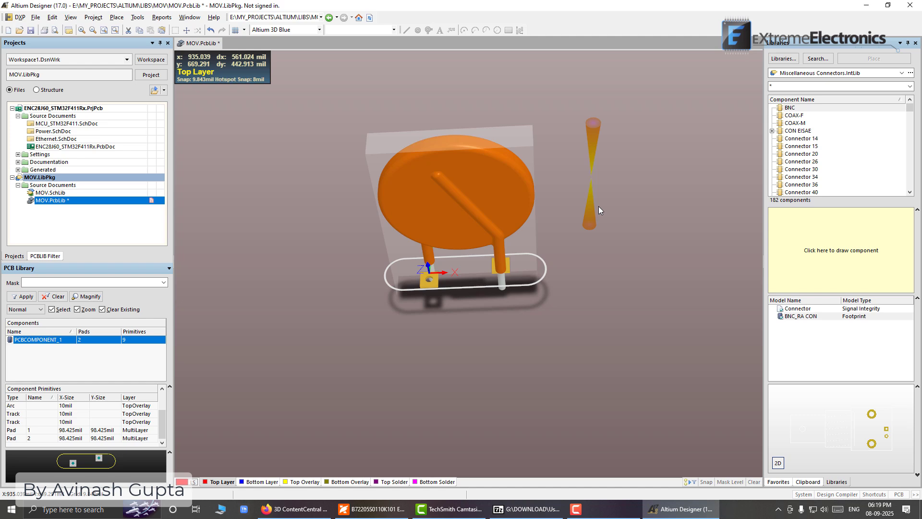
left_click_drag(599, 206, 512, 353)
right_click_drag(512, 354, 515, 284, "shift")
right_click_drag(572, 155, 553, 211, "shift")
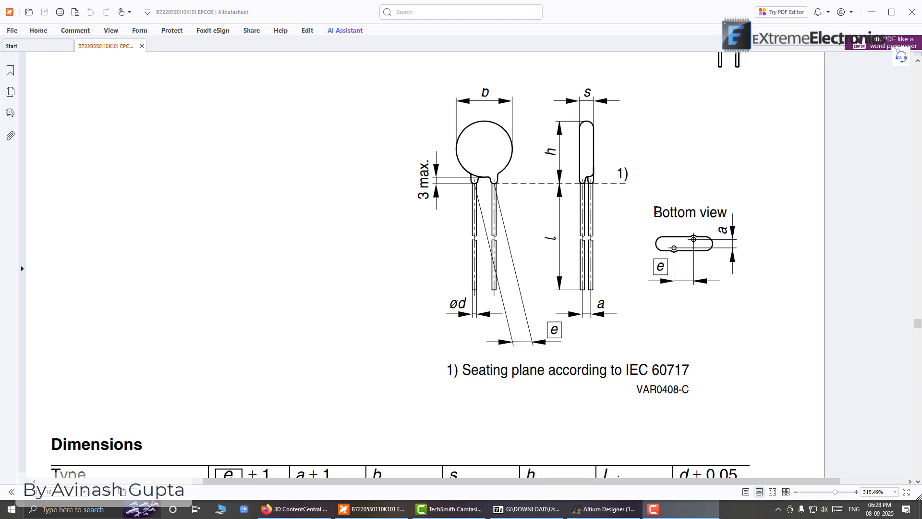
Examine the datasheet's bottom view of the varistor to see which way its two leads are offset
left_click_drag(654, 212, 674, 212)
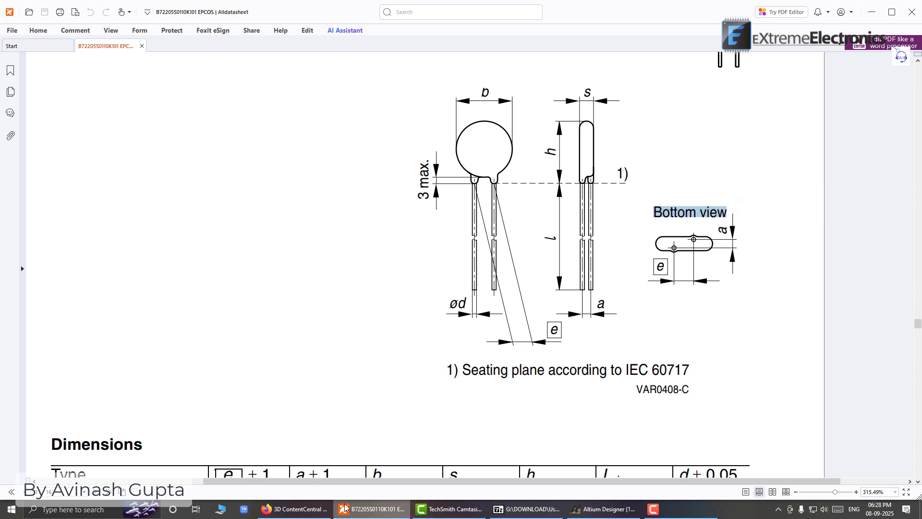
left_click(605, 509)
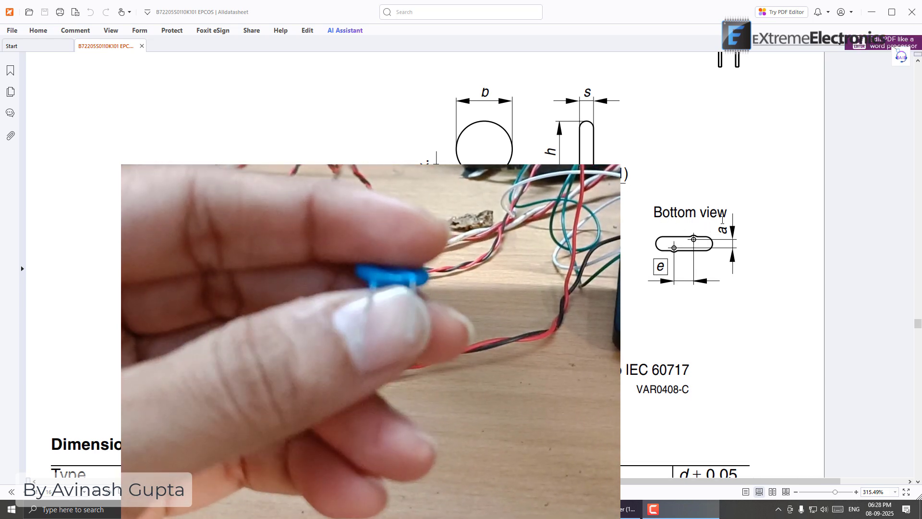
left_click_drag(655, 212, 727, 213)
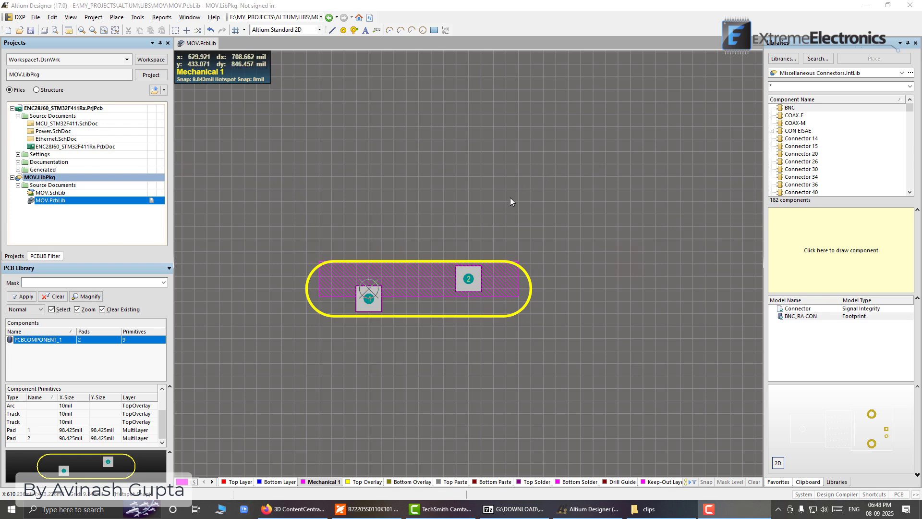
scroll(459, 333, "up", 3, "ctrl")
scroll(459, 333, "up", 1, "ctrl")
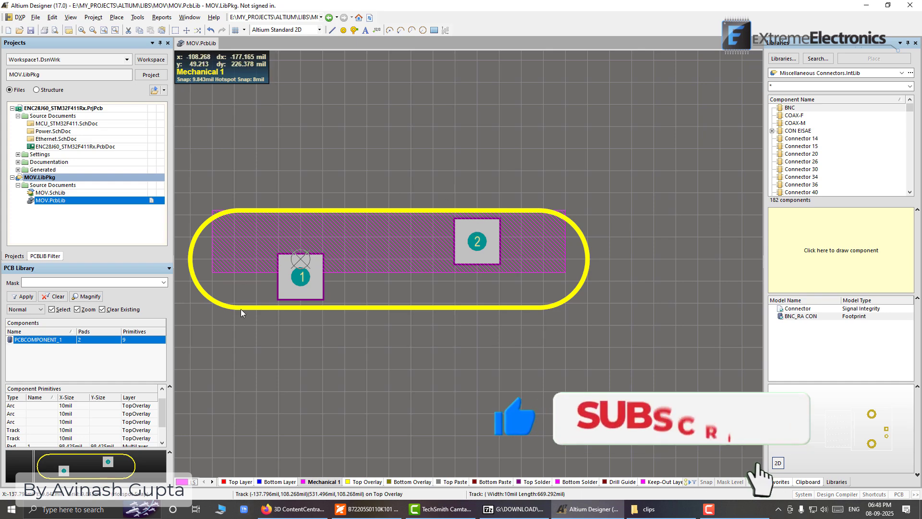
double_click(318, 290)
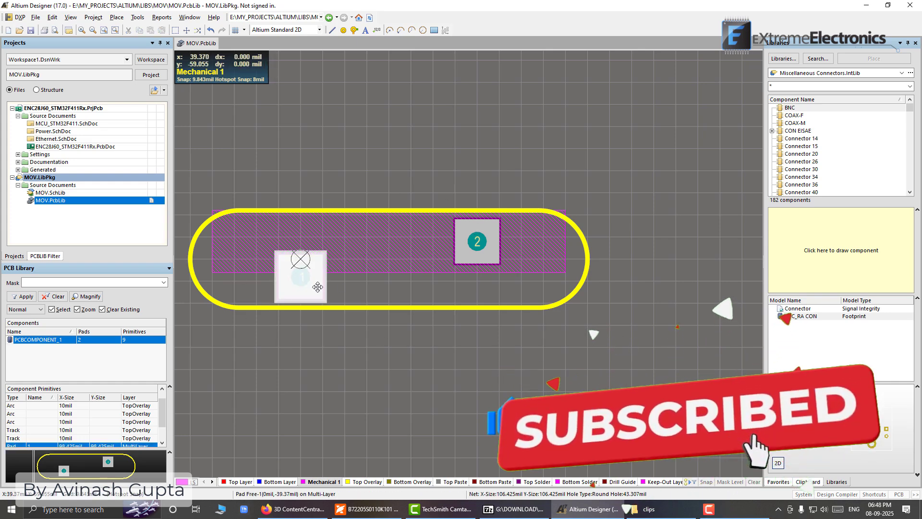
left_click_drag(417, 57, 524, 112)
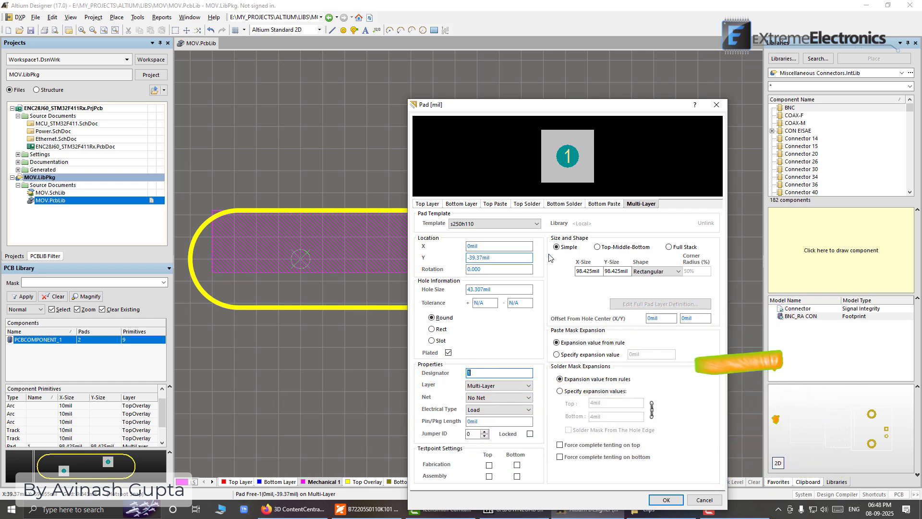
left_click(719, 105)
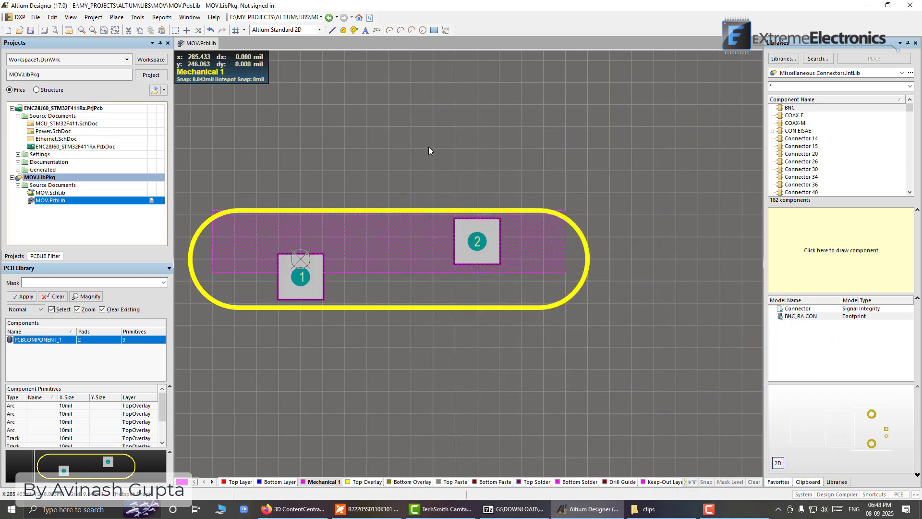
Switch the footprint's units to millimetres and review pad 1's Y location in its properties
key("q")
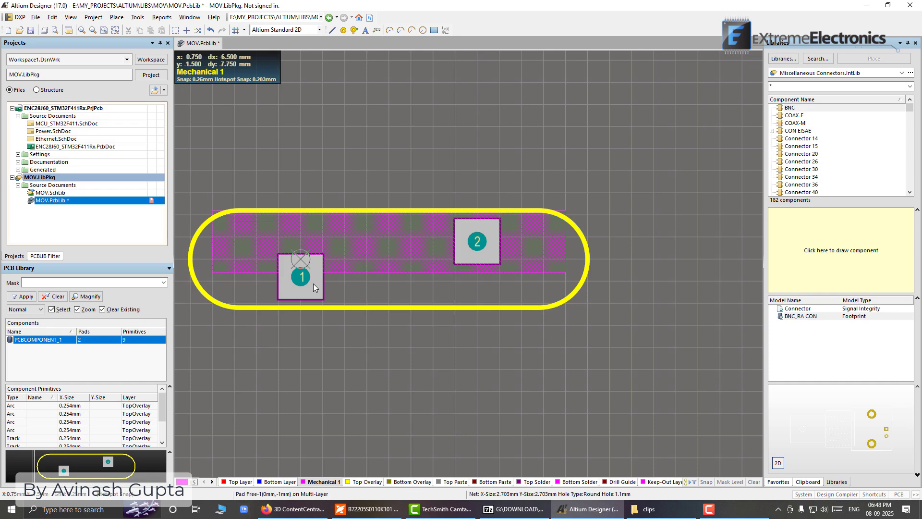
double_click(313, 284)
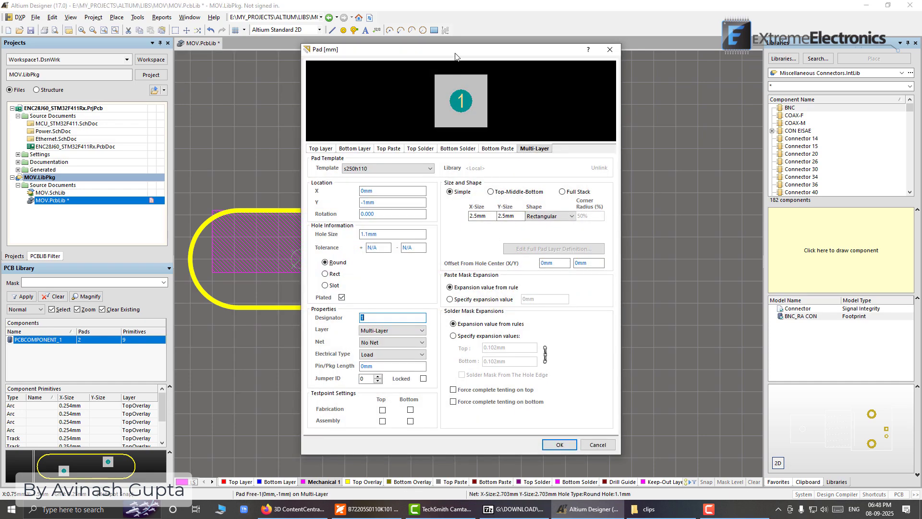
left_click_drag(455, 56, 579, 57)
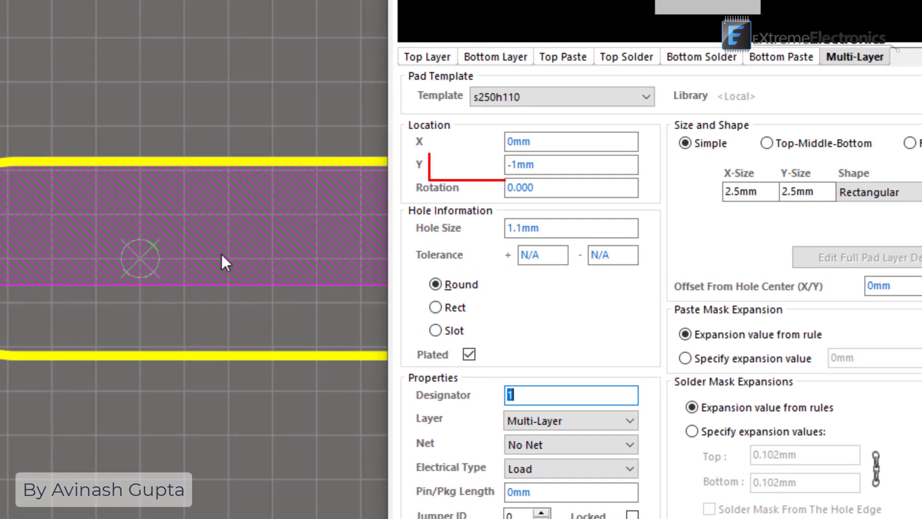
left_click(508, 164)
type("-")
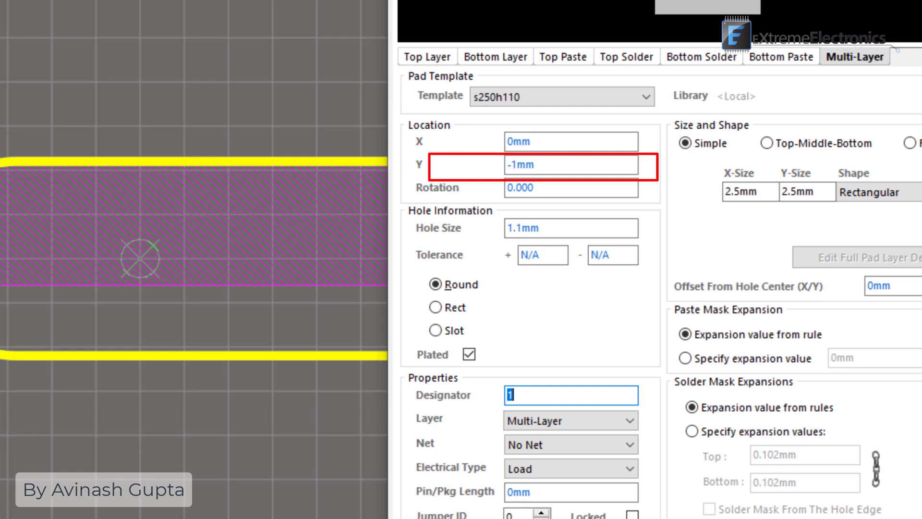
key("Return")
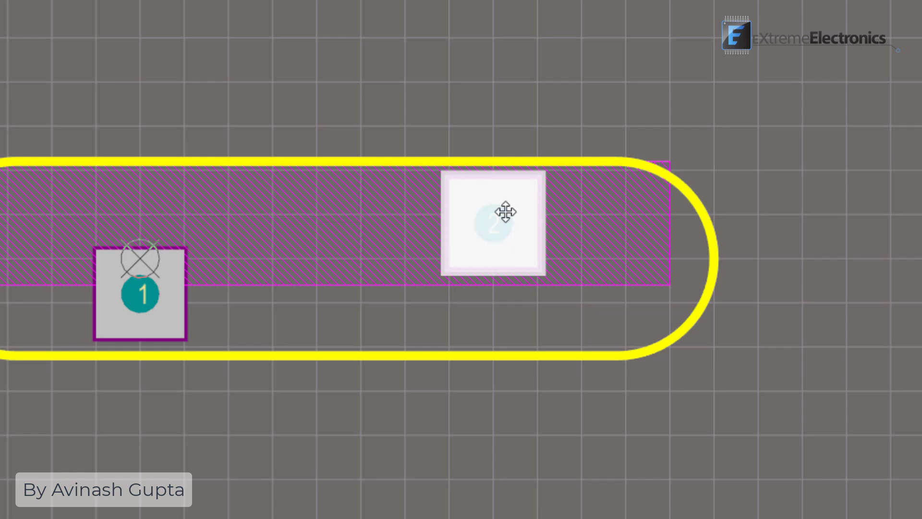
Set pad 2's Y location to -1 mm
left_click(504, 210)
left_click(572, 172)
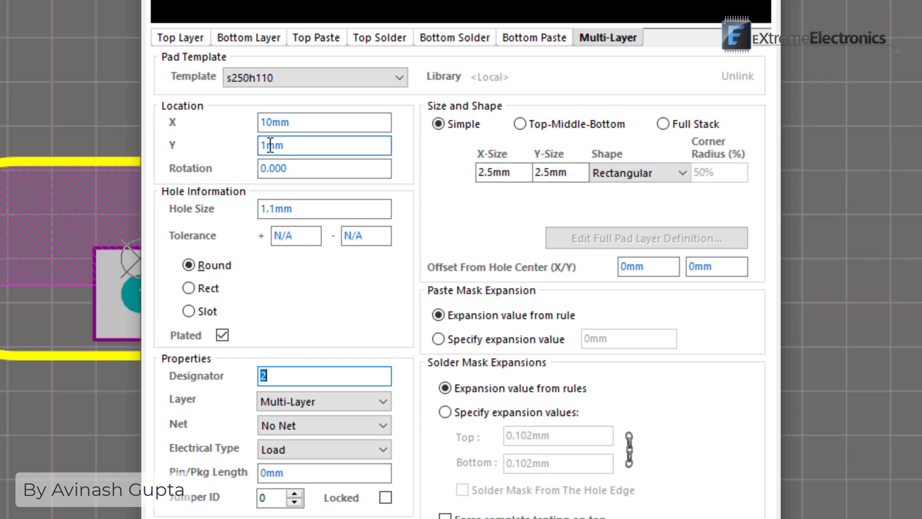
left_click_drag(267, 143, 261, 142)
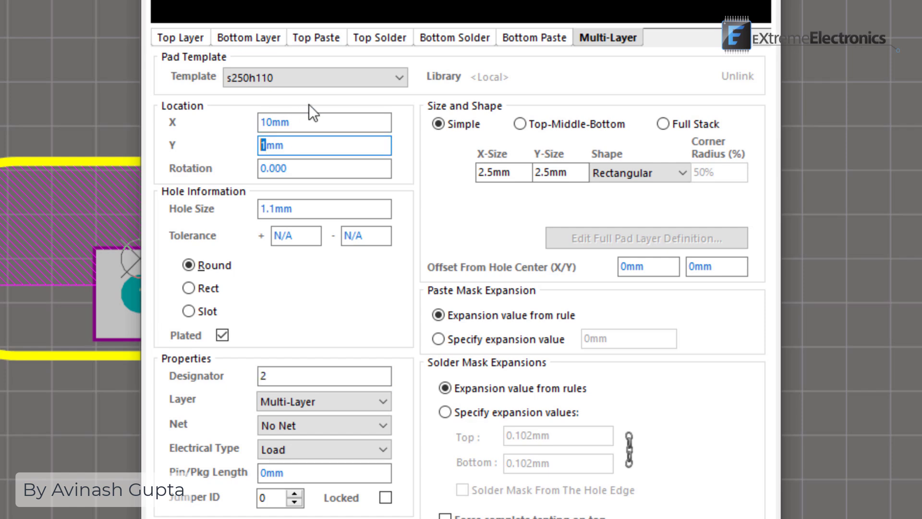
left_click(316, 141)
key("Return")
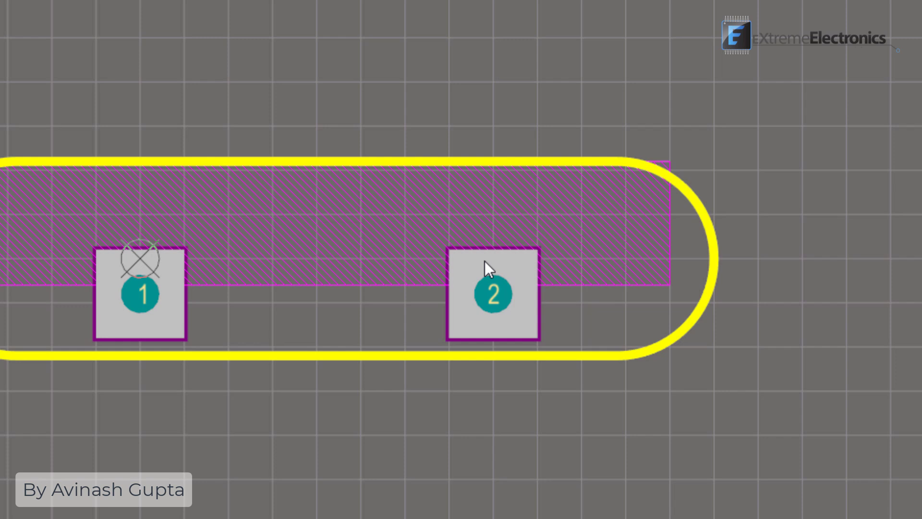
Set pad 1's Y location to 1 mm and save the footprint library
double_click(146, 287)
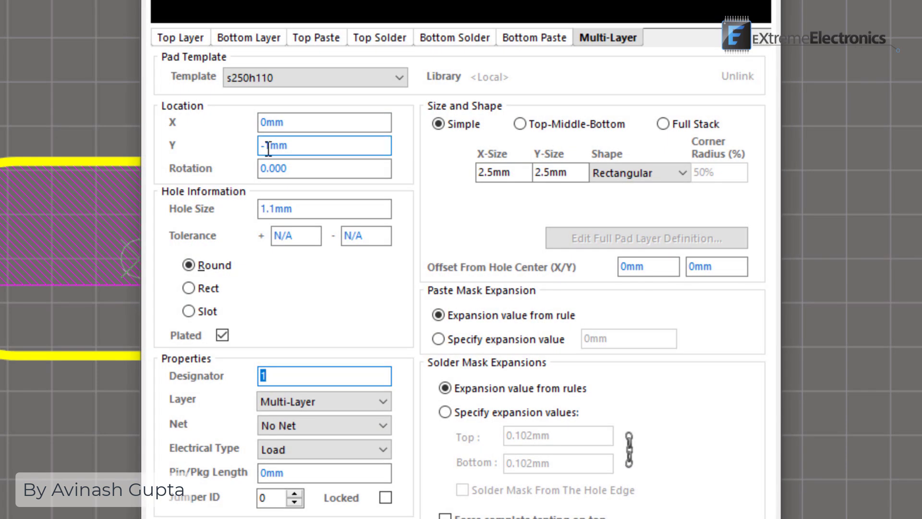
left_click(269, 146)
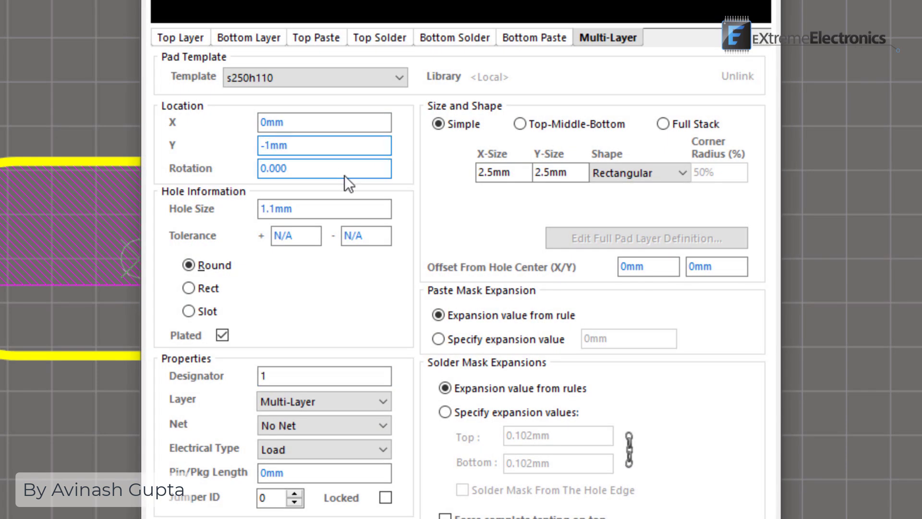
key("Left")
key("BackSpace")
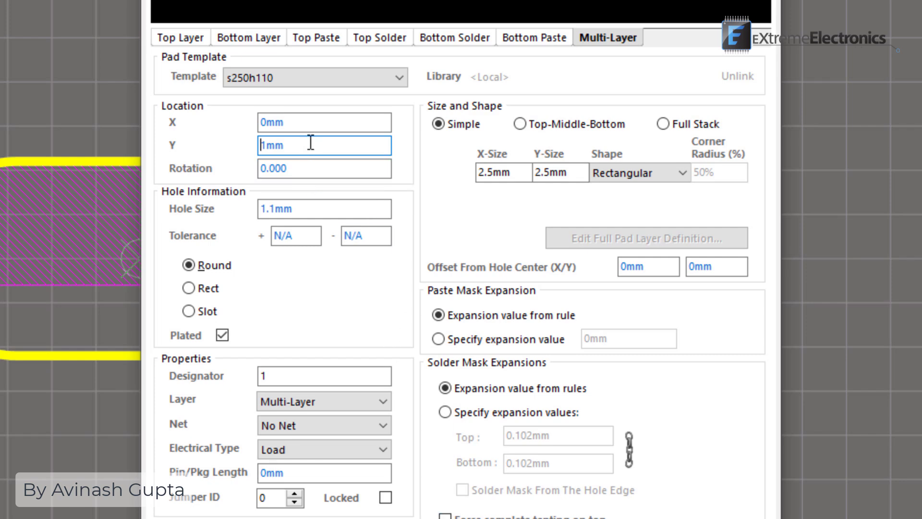
key("Return")
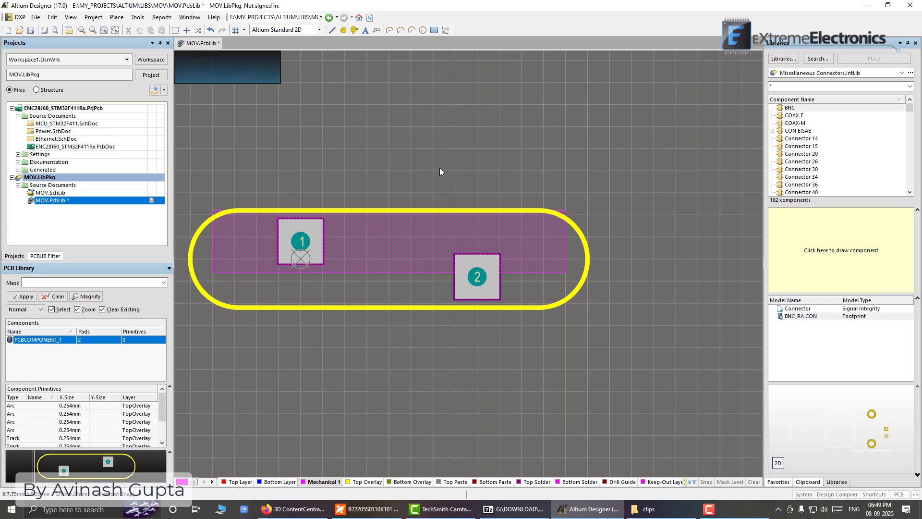
key("ctrl+s")
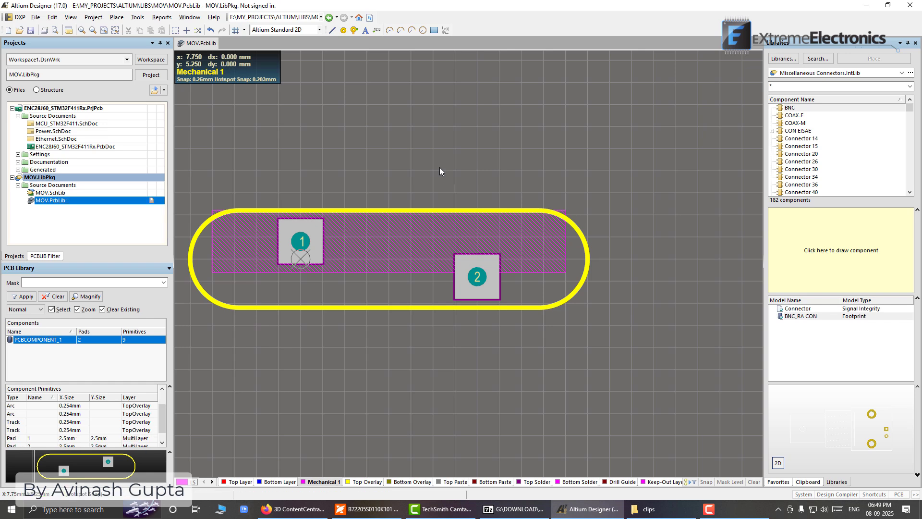
In the 3D view, nudge the varistor's body four 0.25 mm grid steps toward pad 2's long side to center its leads in the pad holes
key("3")
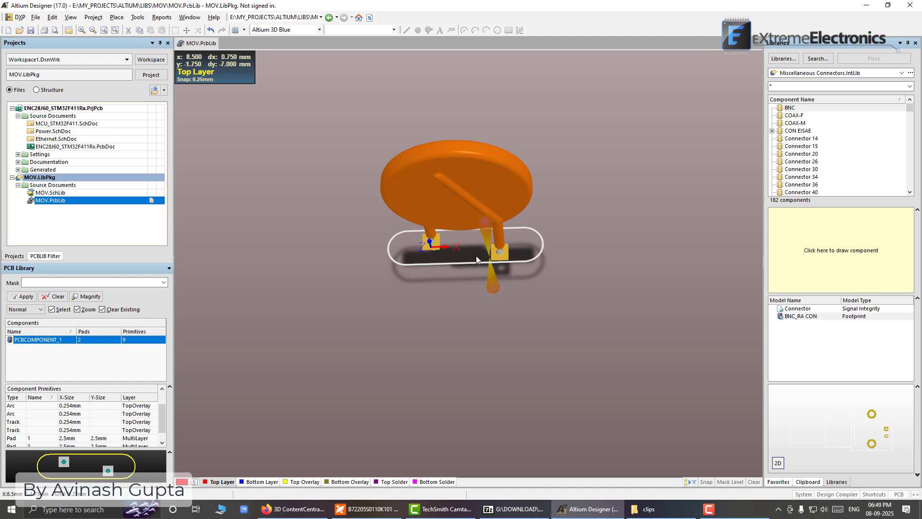
scroll(475, 257, "up", 6, "ctrl")
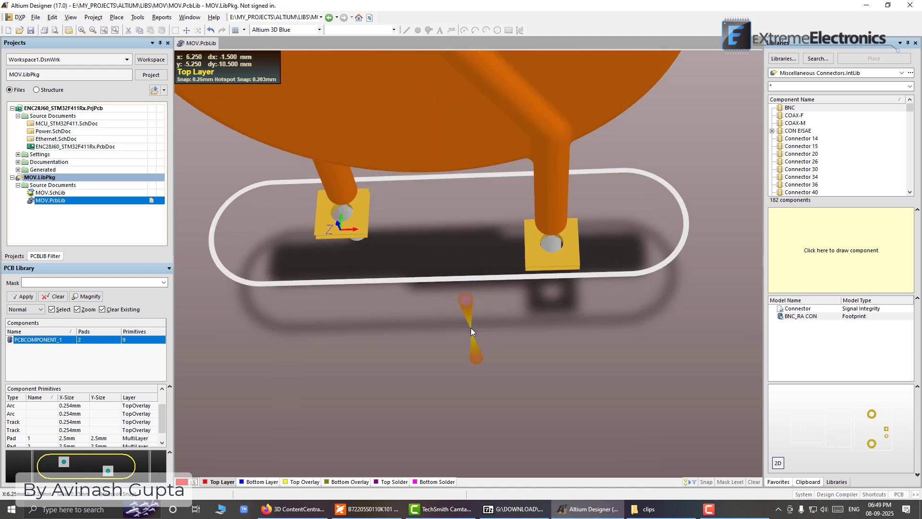
right_click_drag(470, 350, 471, 88, "shift")
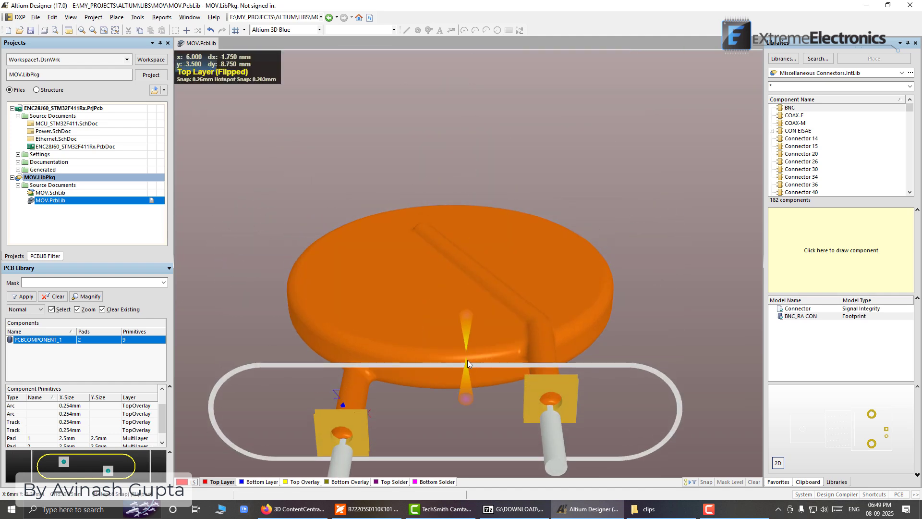
right_click_drag(488, 352, 494, 352, "shift")
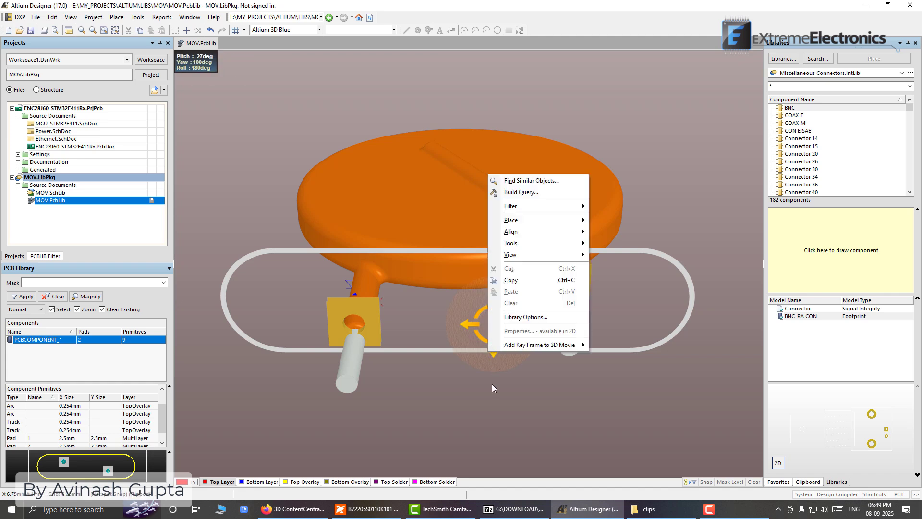
right_click_drag(492, 384, 497, 371, "shift")
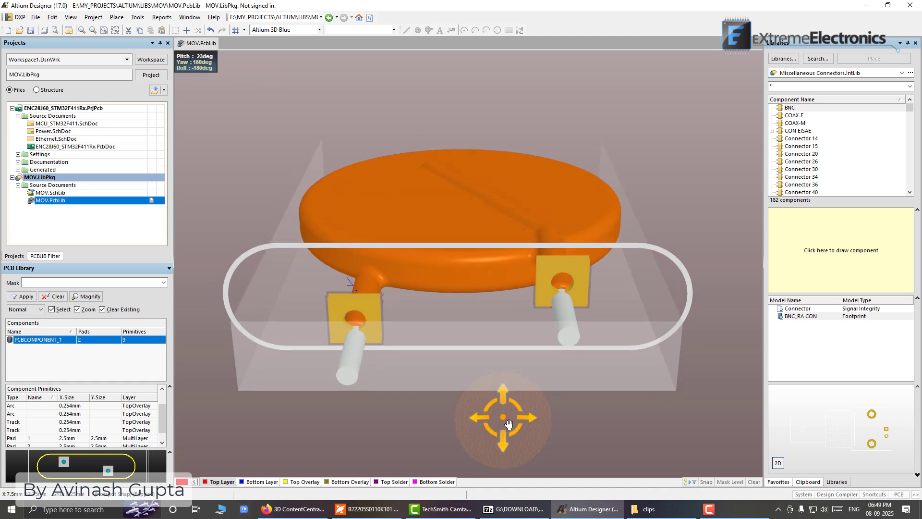
right_click_drag(509, 424, 496, 397, "shift")
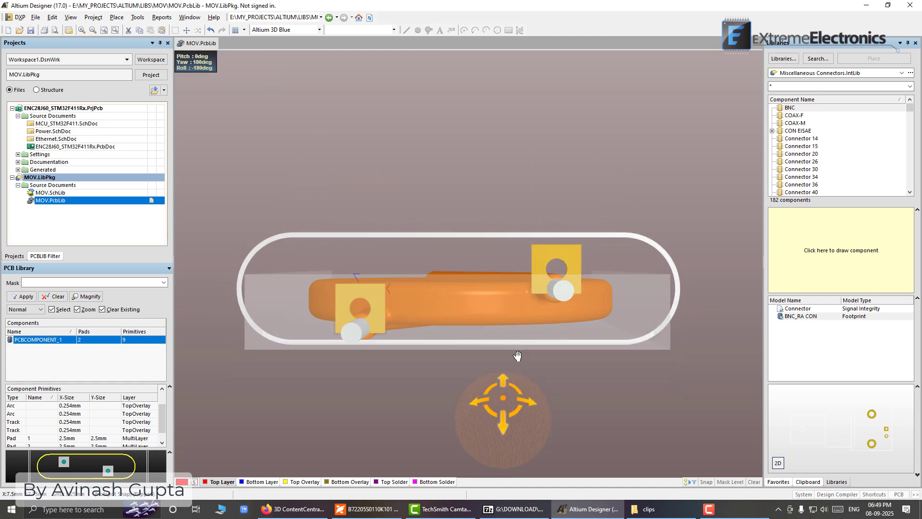
left_click(474, 312)
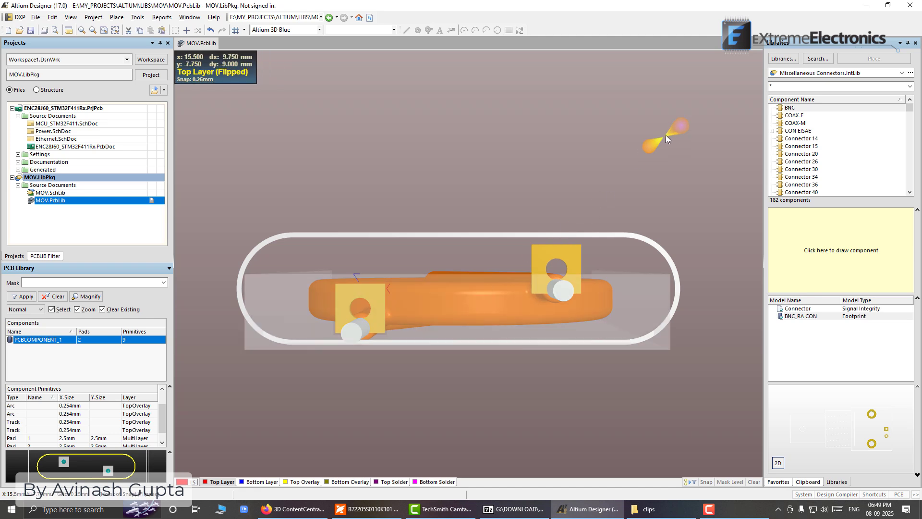
key("ctrl+Up")
key("ctrl+Up")
key("ctrl+Up")
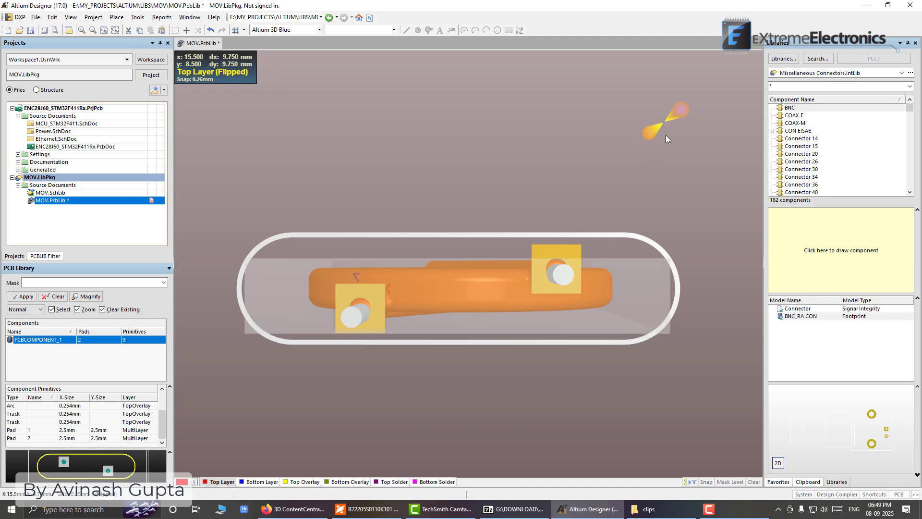
key("ctrl+Up")
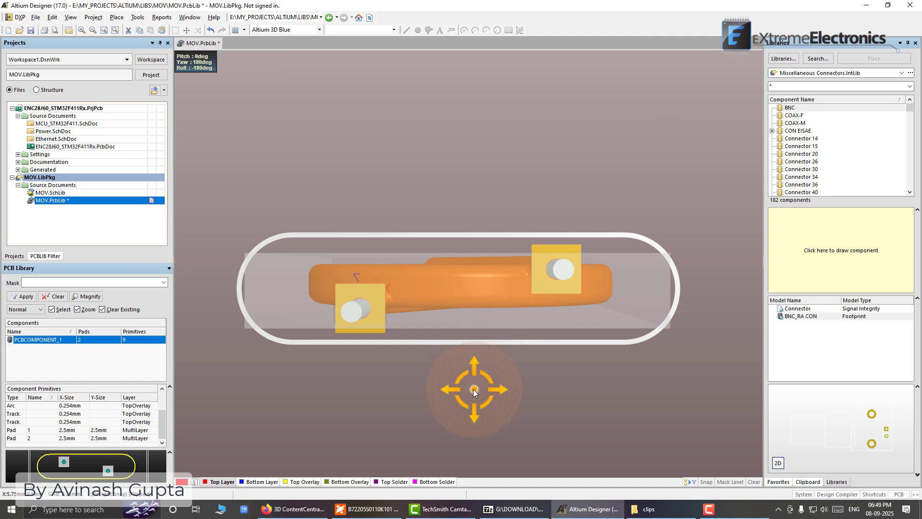
Save all open documents with the varistor's 3D body in its aligned position
right_click_drag(459, 394, 489, 433, "shift")
right_click_drag(496, 157, 494, 348, "shift")
middle_click_drag(500, 211, 500, 145)
right_click_drag(500, 96, 495, 317, "shift")
right_click_drag(515, 169, 519, 320, "shift")
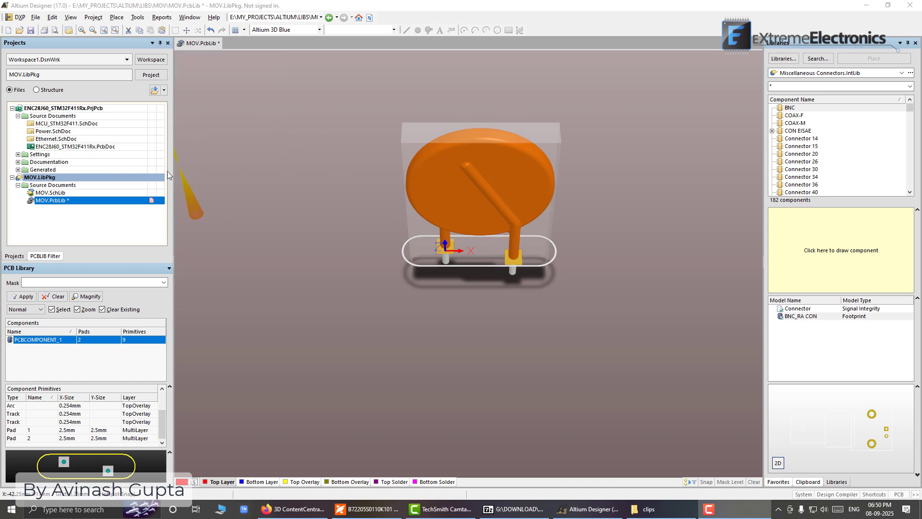
left_click(36, 17)
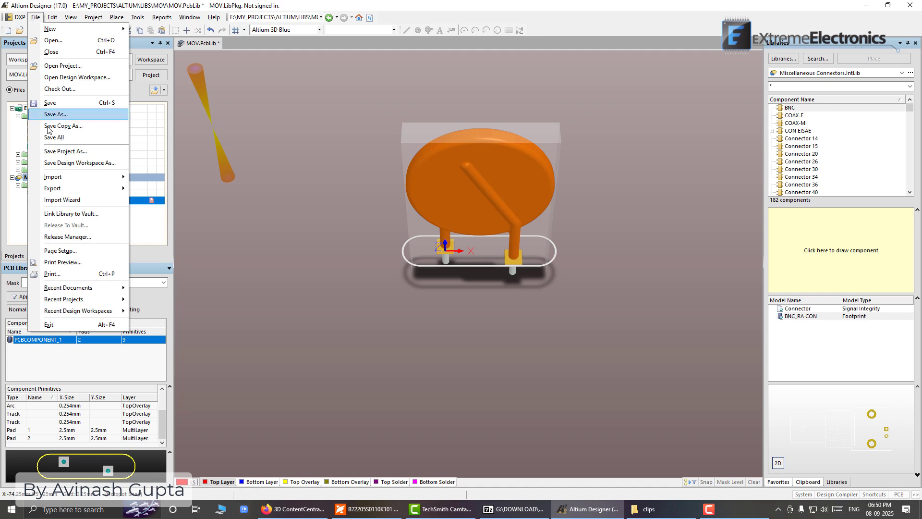
left_click(63, 139)
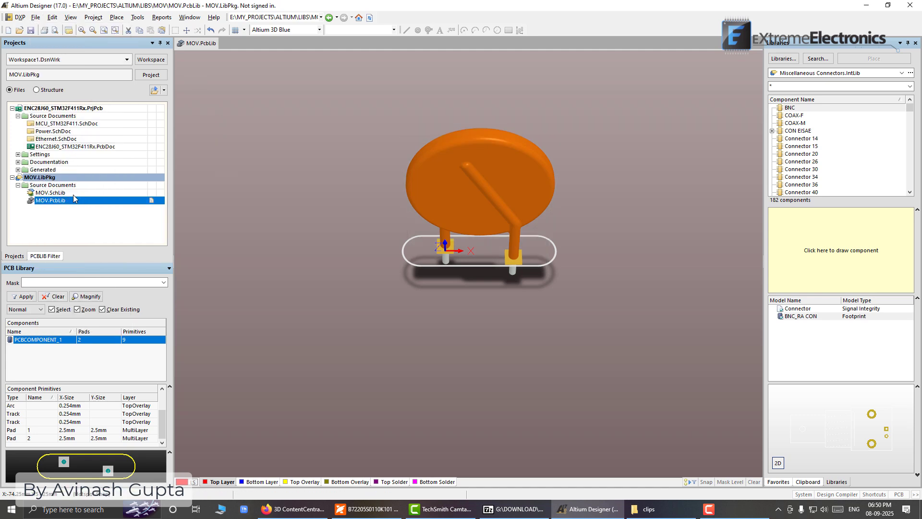
double_click(42, 193)
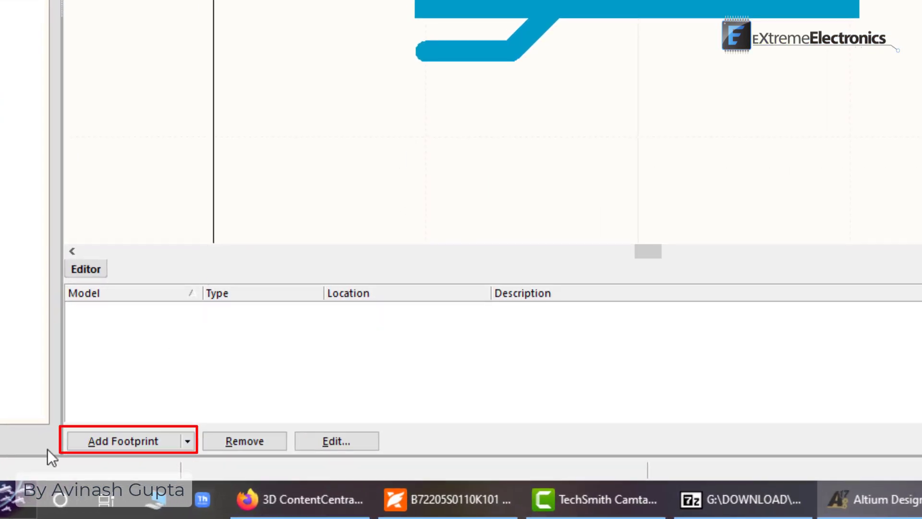
left_click(110, 442)
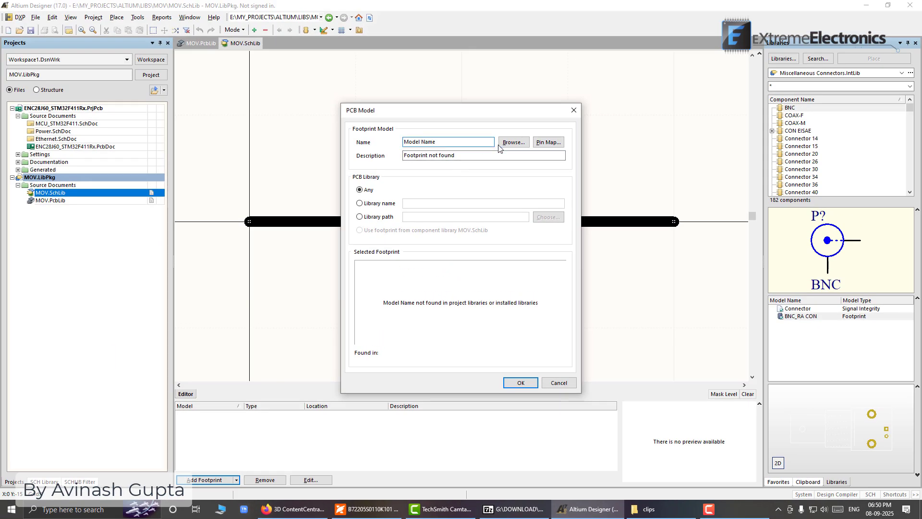
left_click(513, 142)
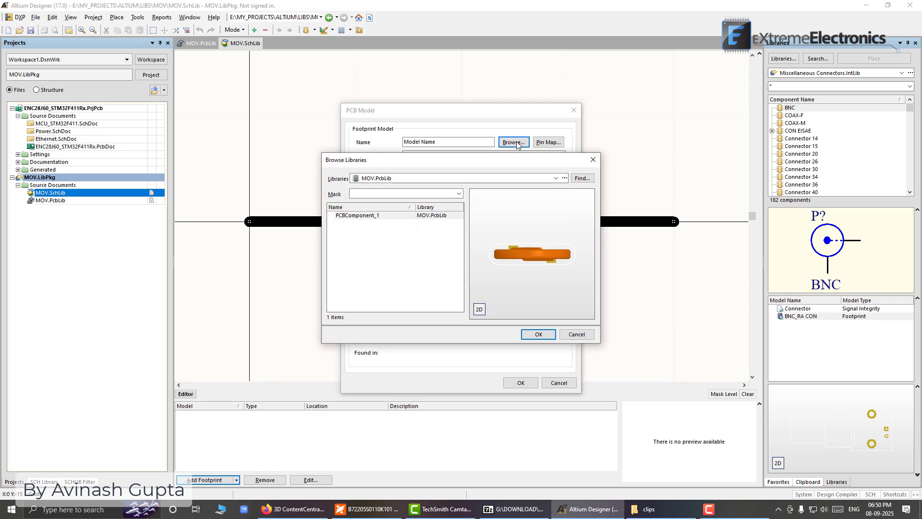
left_click(372, 217)
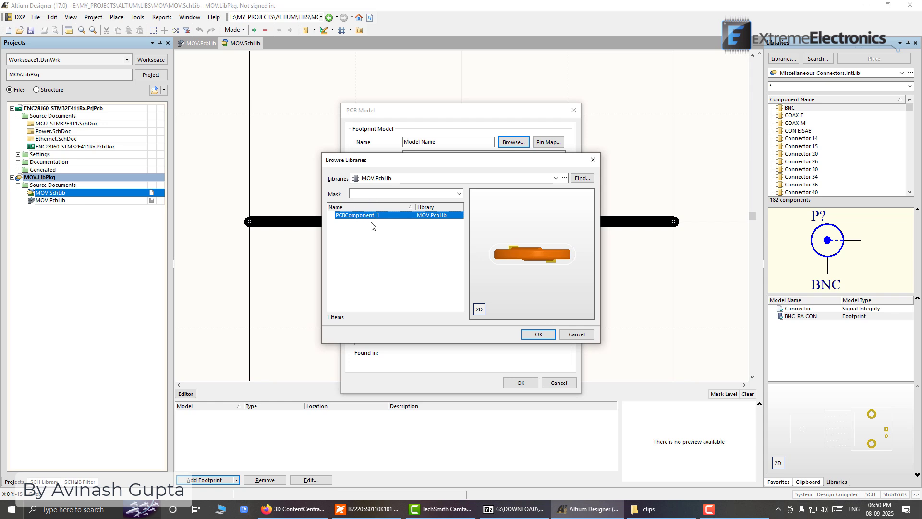
left_click(577, 334)
left_click(553, 382)
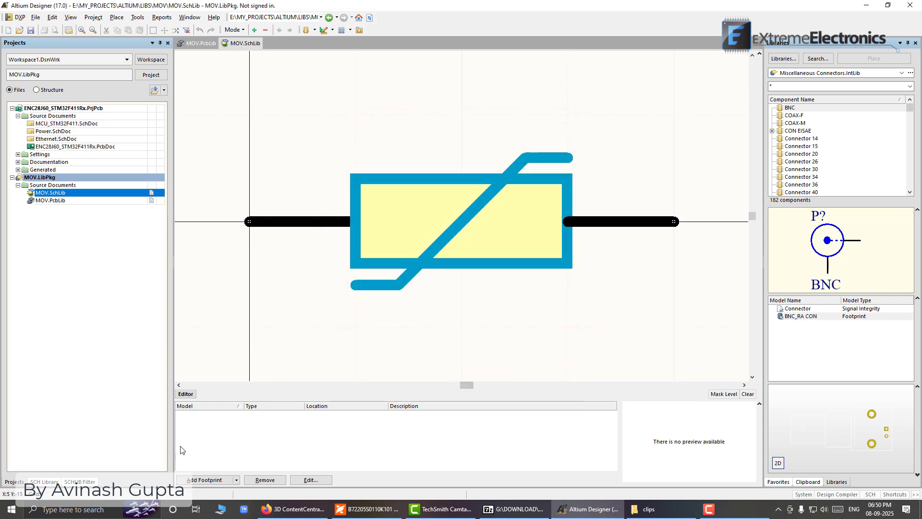
Rename the varistor footprint in MOV.PcbLib as MOV_20mm and save all open documents
left_click(47, 201)
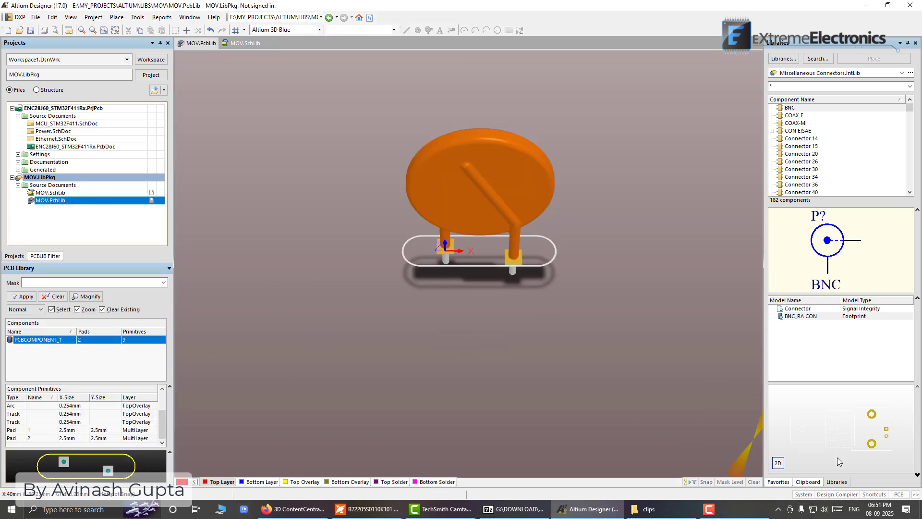
double_click(35, 340)
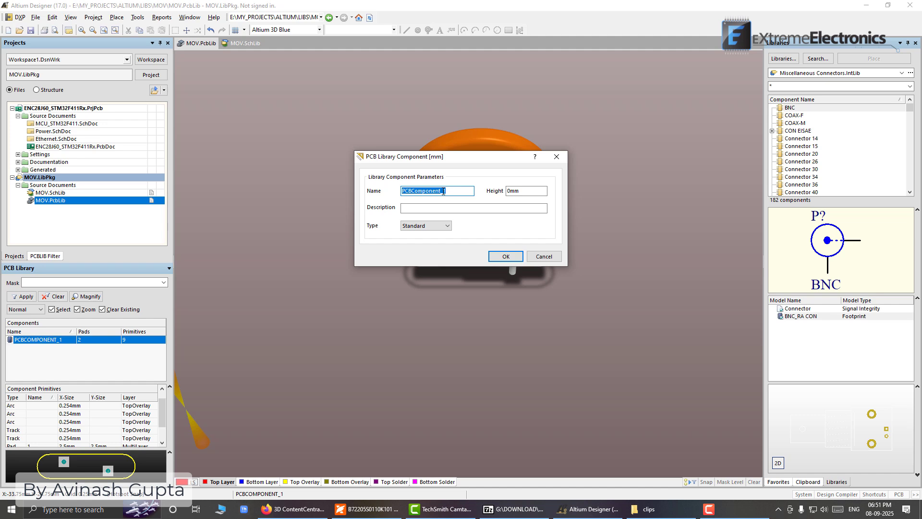
type("MOV_20mm")
left_click(498, 255)
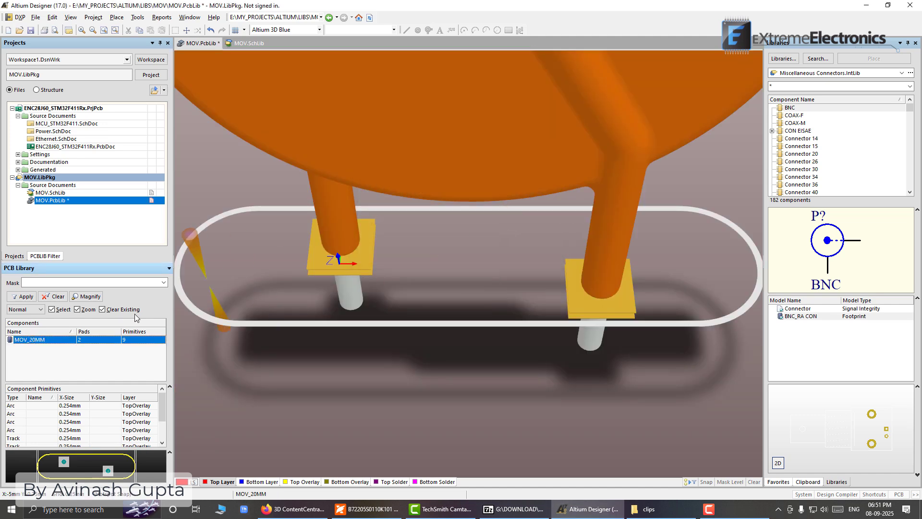
left_click(51, 192)
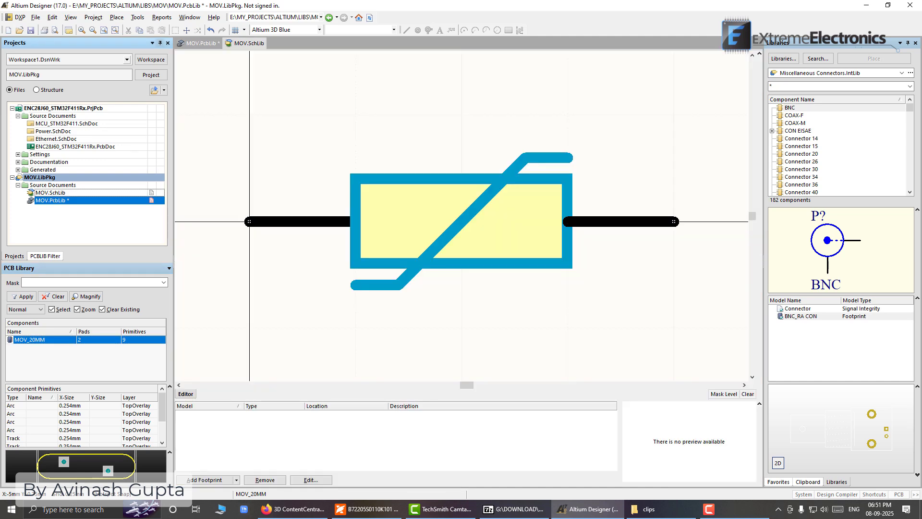
left_click(36, 17)
left_click(48, 138)
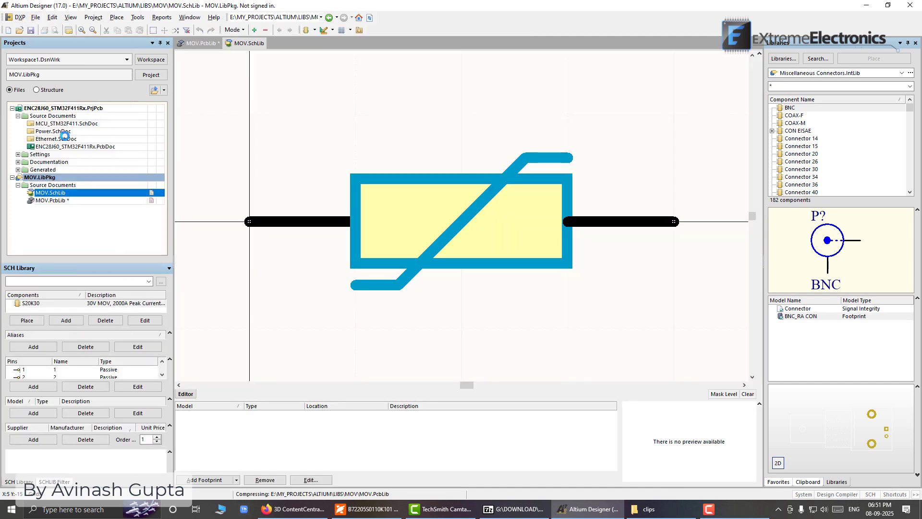
Add the MOV_20mm footprint from MOV.PcbLib to the S20K30 schematic symbol, checking its preview in 2D and 3D
left_click(204, 479)
left_click(513, 142)
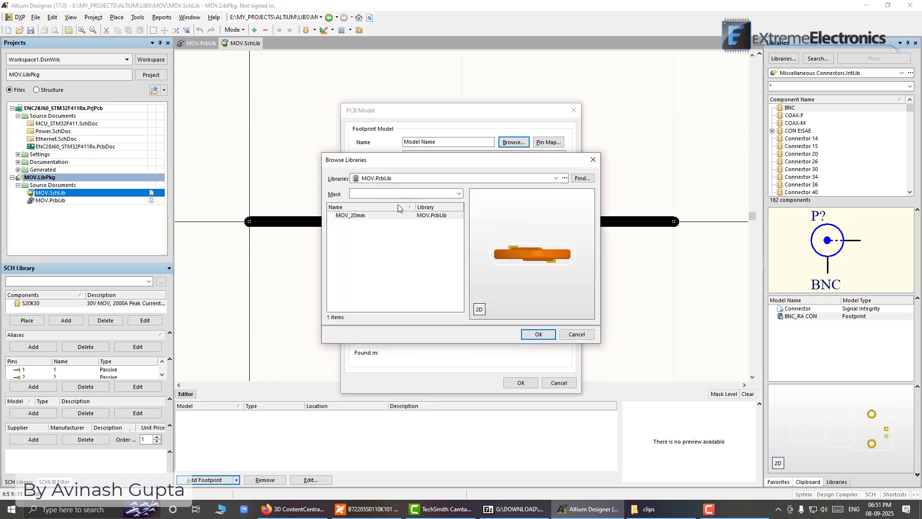
left_click(349, 216)
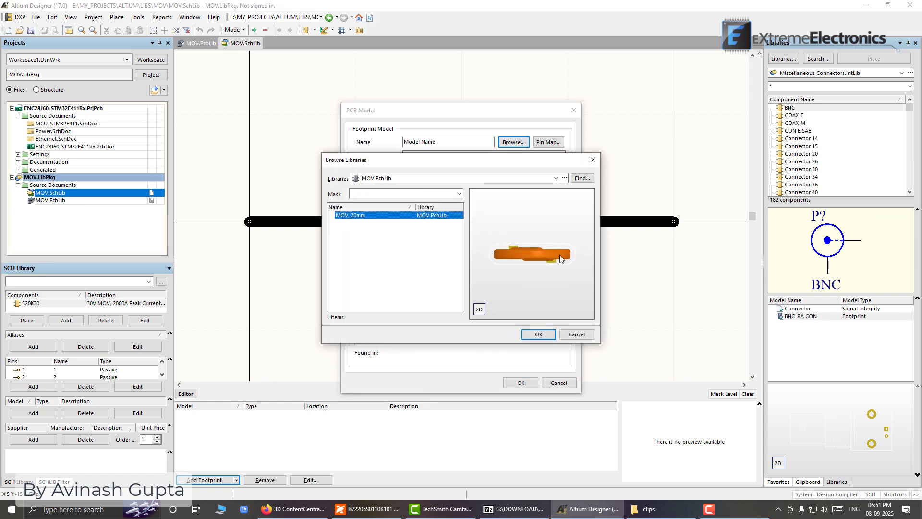
left_click(478, 309)
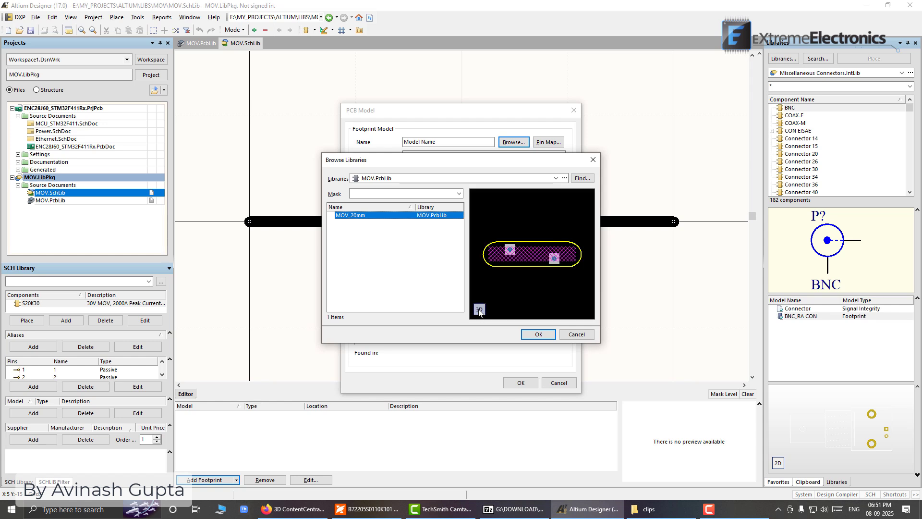
left_click(480, 309)
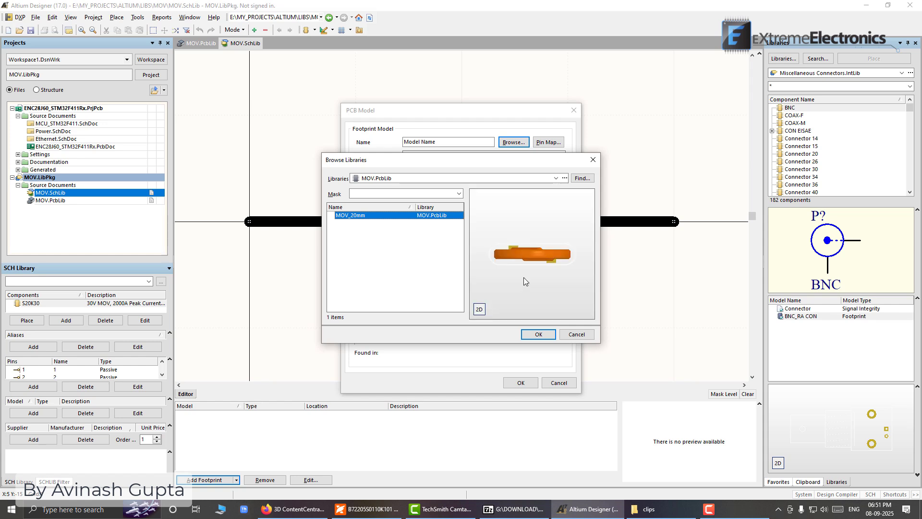
mouse_move(523, 278)
left_mouse_down()
mouse_move(523, 226)
mouse_move(517, 265)
mouse_move(511, 223)
mouse_move(490, 260)
mouse_move(506, 294)
mouse_move(555, 223)
mouse_move(523, 218)
mouse_move(541, 270)
mouse_move(523, 251)
mouse_move(526, 272)
left_mouse_up()
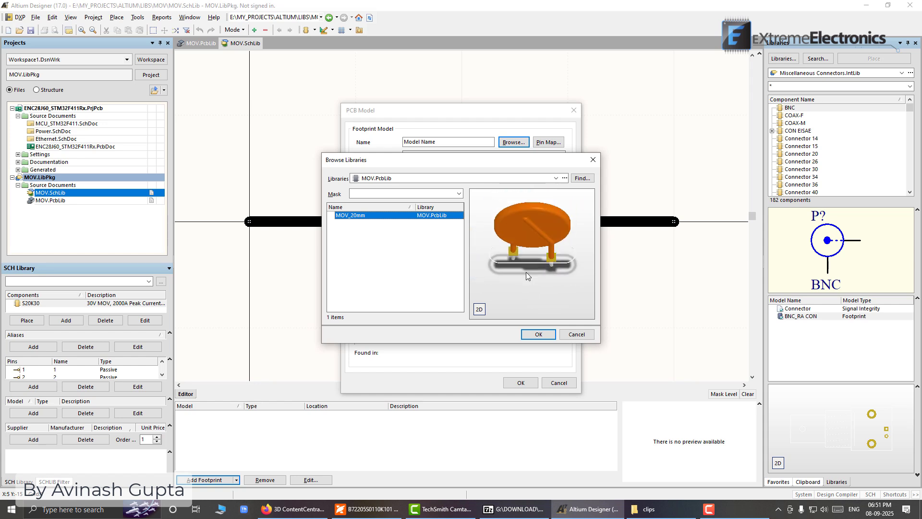
left_click(546, 335)
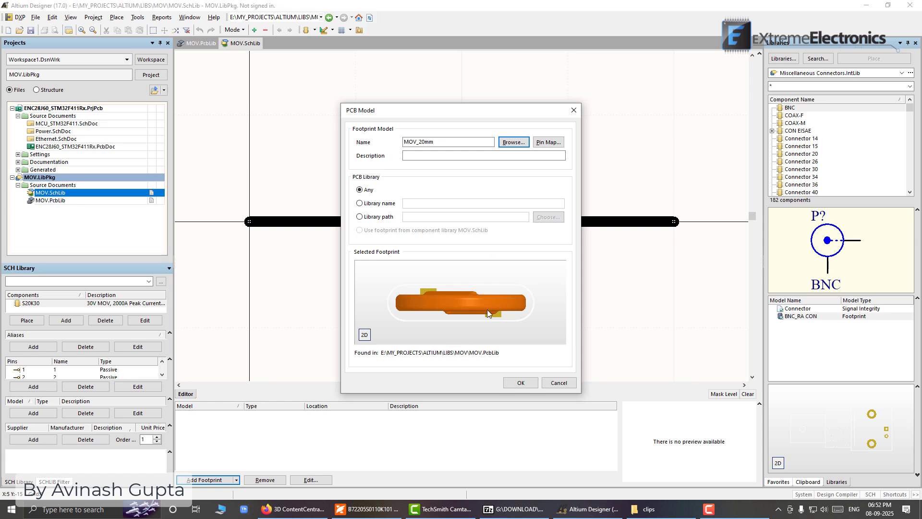
left_click(521, 383)
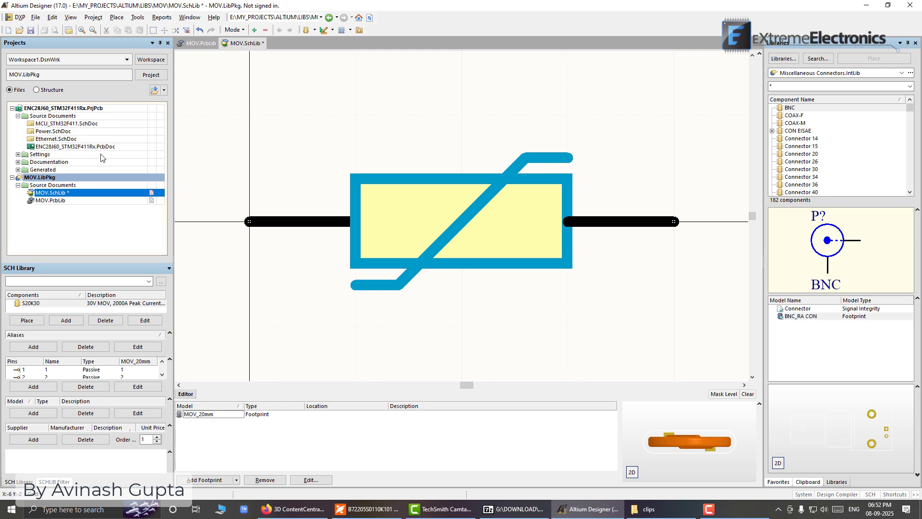
Save all open documents and compile the integrated library MOV.LibPkg
left_click(37, 17)
left_click(74, 138)
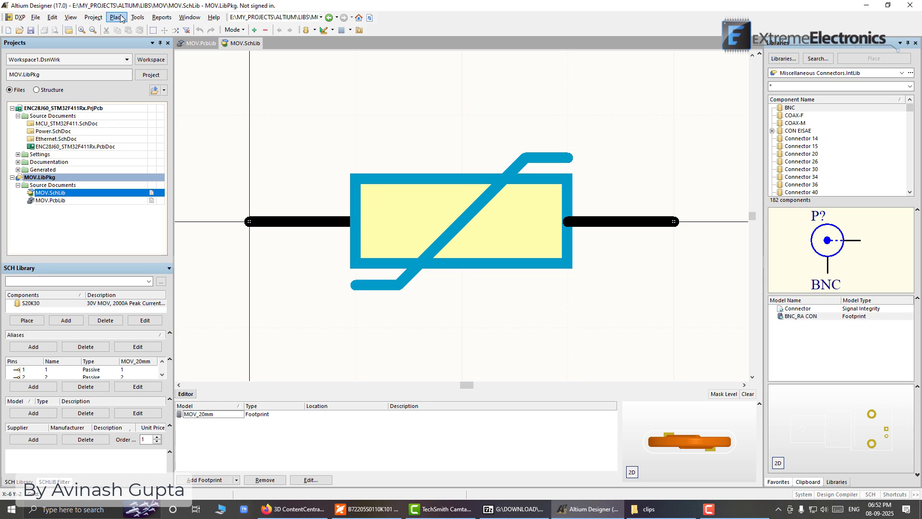
left_click(94, 18)
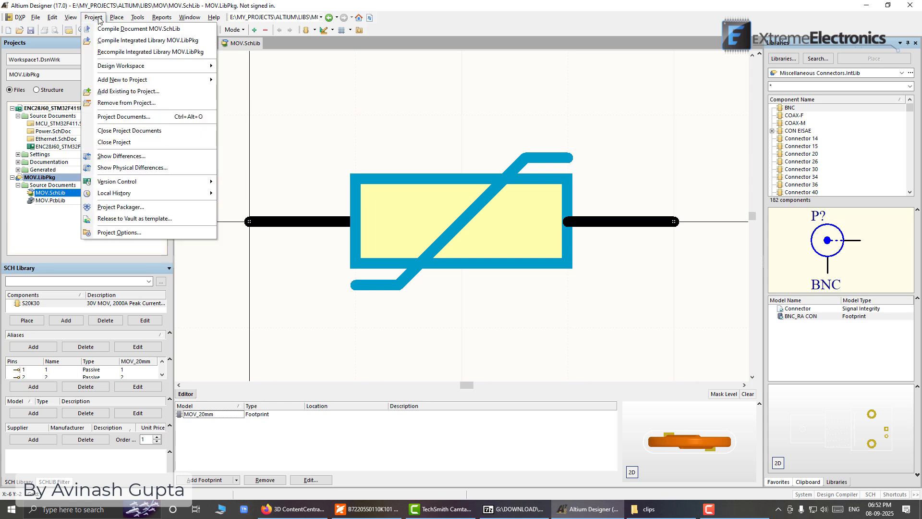
left_click(104, 40)
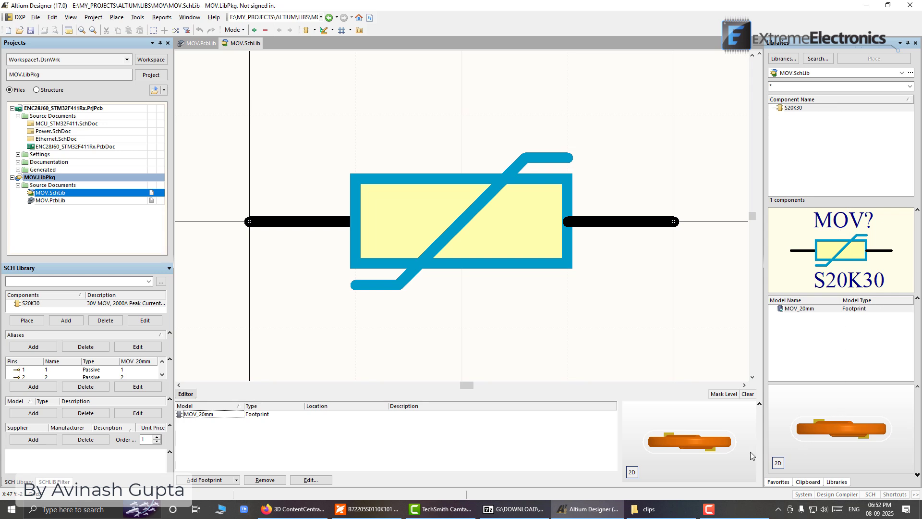
key("F9")
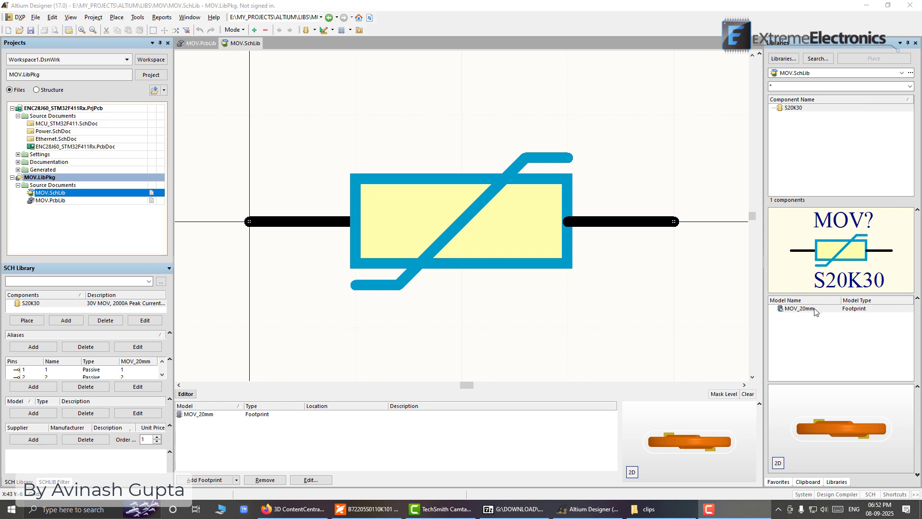
left_click(777, 463)
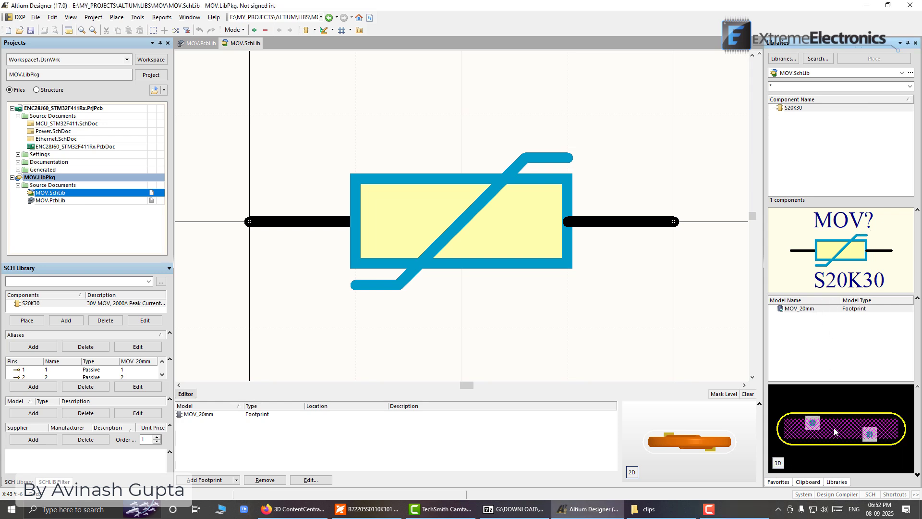
left_click(777, 463)
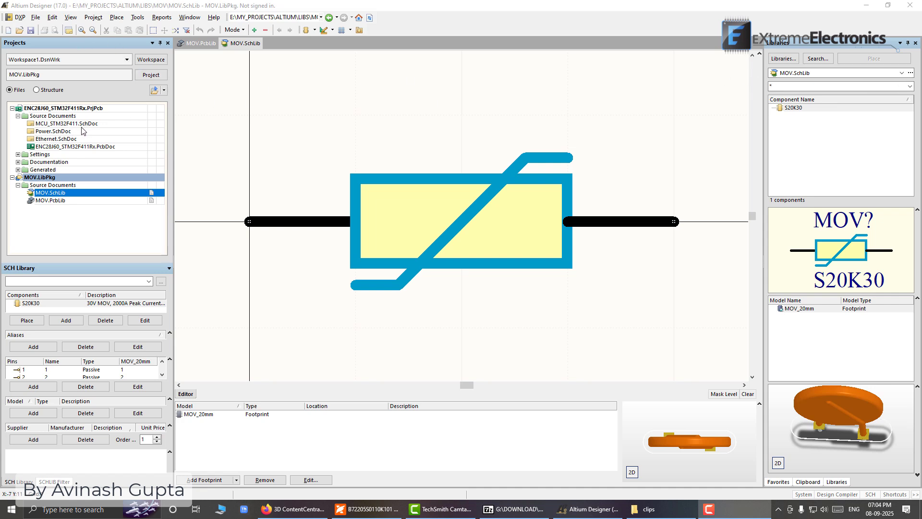
Open the MCU_STM32F411.SchDoc schematic and choose MOV.IntLib as the active component library
double_click(63, 124)
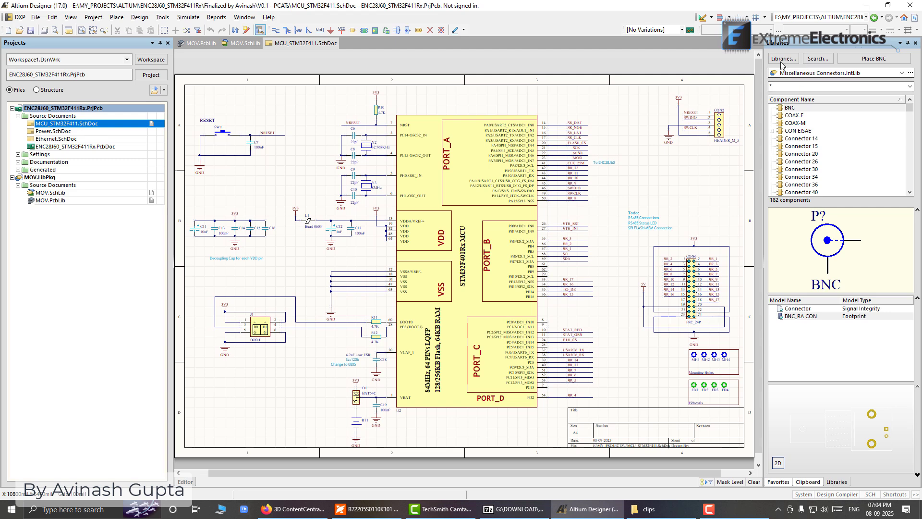
left_click(902, 73)
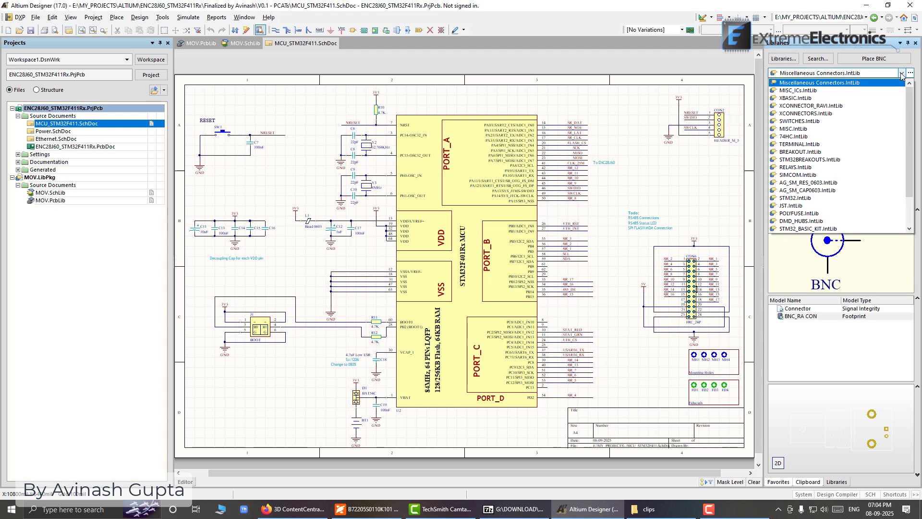
left_click_drag(909, 96, 908, 134)
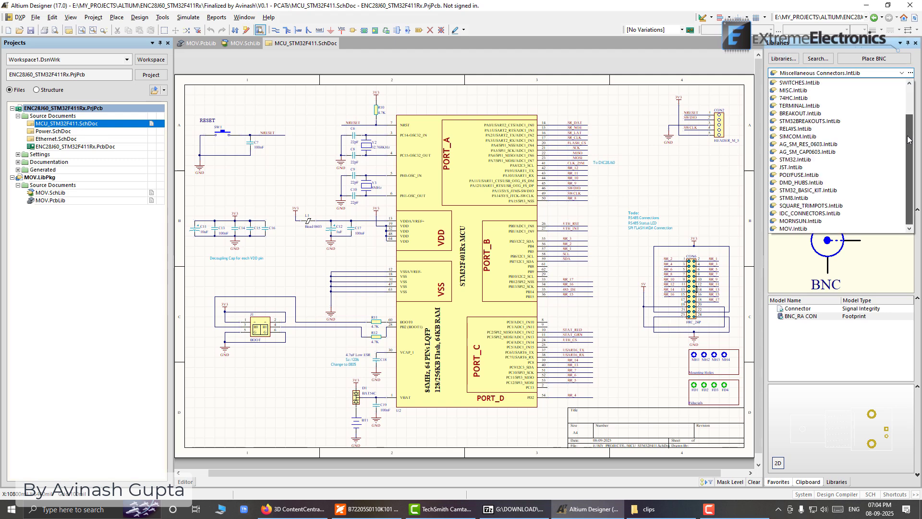
left_click(790, 229)
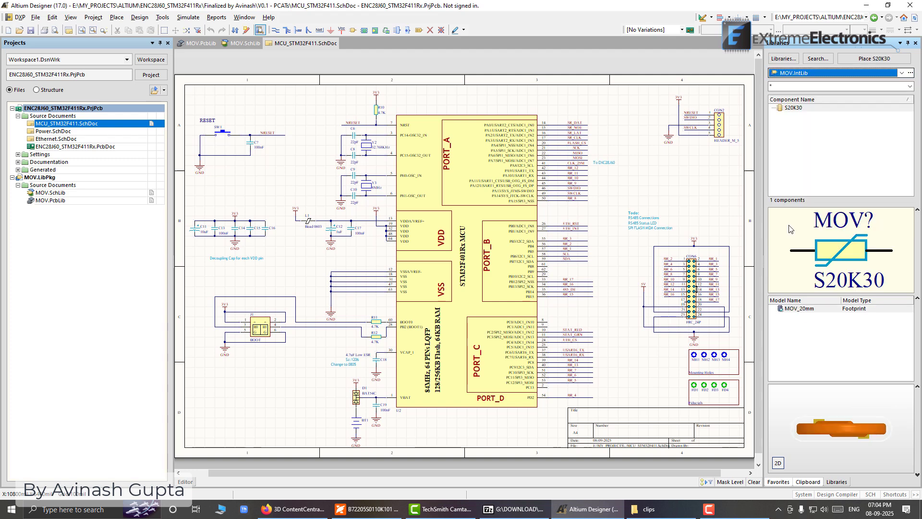
Preview the S20K30 footprint in 2D and 3D and place the component on the schematic below the CON2 header
left_click(800, 109)
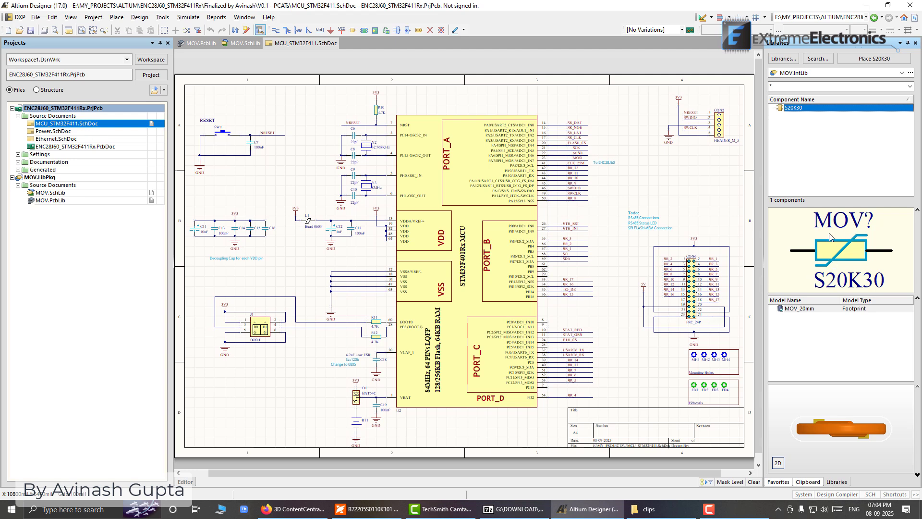
left_click(782, 463)
left_click(782, 463)
mouse_move(842, 439)
left_mouse_down()
mouse_move(840, 416)
mouse_move(836, 427)
left_mouse_up()
left_click(792, 108)
left_click_drag(793, 108, 668, 166)
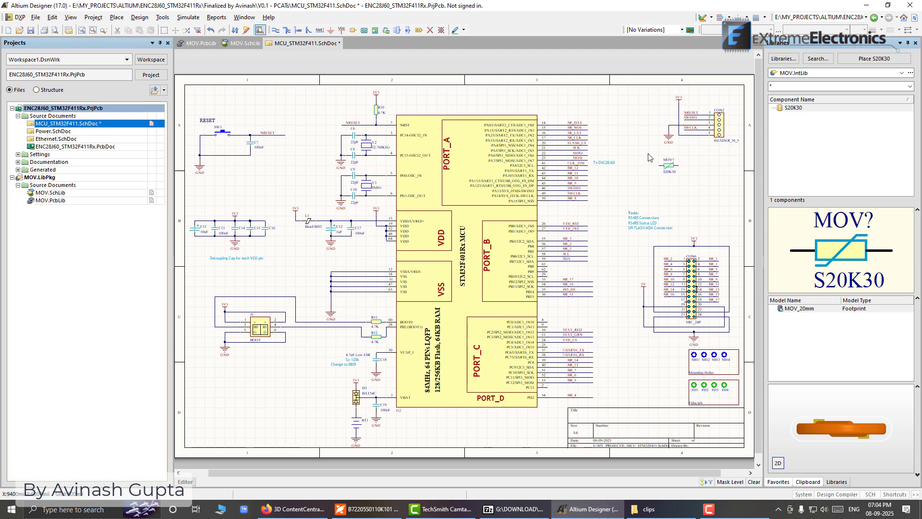
scroll(671, 176, "up", 2, "ctrl")
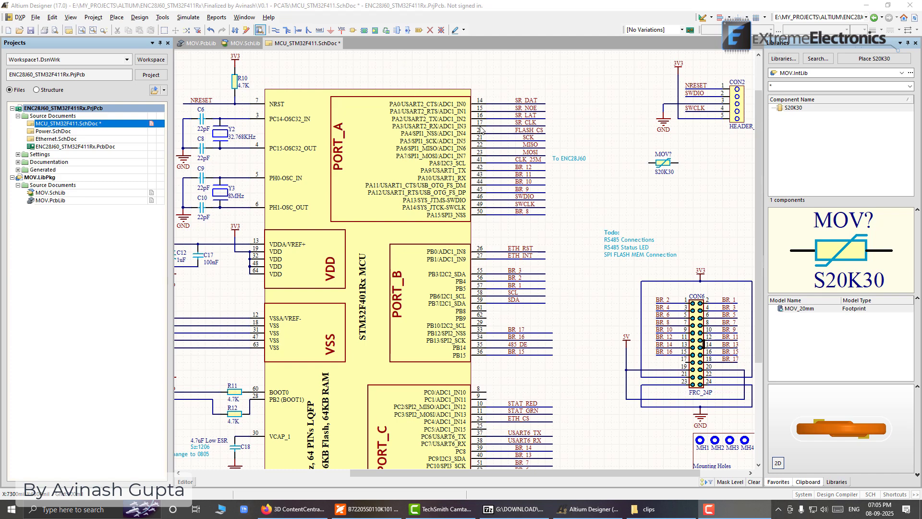
Switch to File Explorer and examine the MOV library's source files and the compiled MOV.IntLib in the Project Outputs for MOV folder
key("super+e")
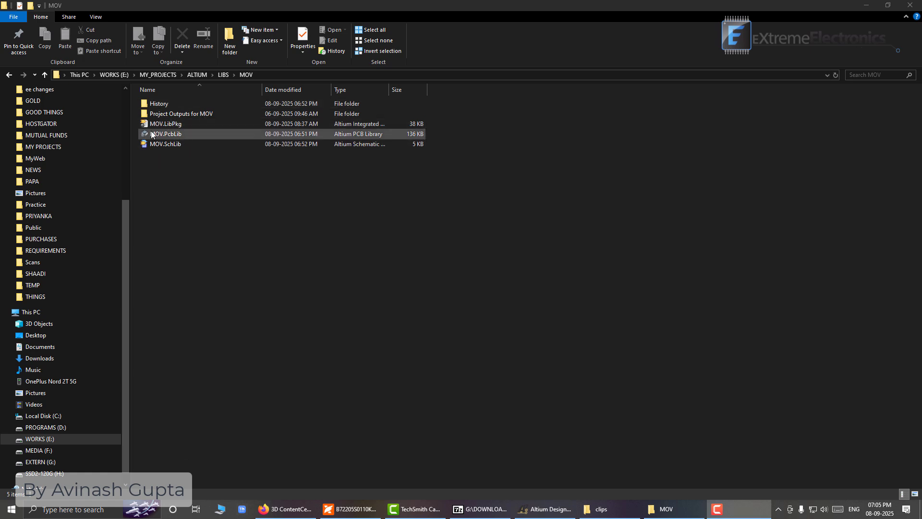
double_click(176, 114)
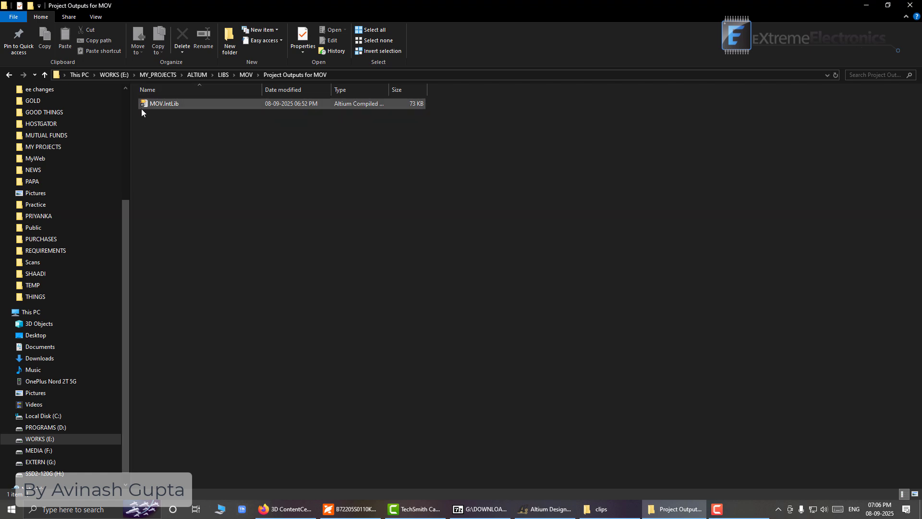
left_click(246, 75)
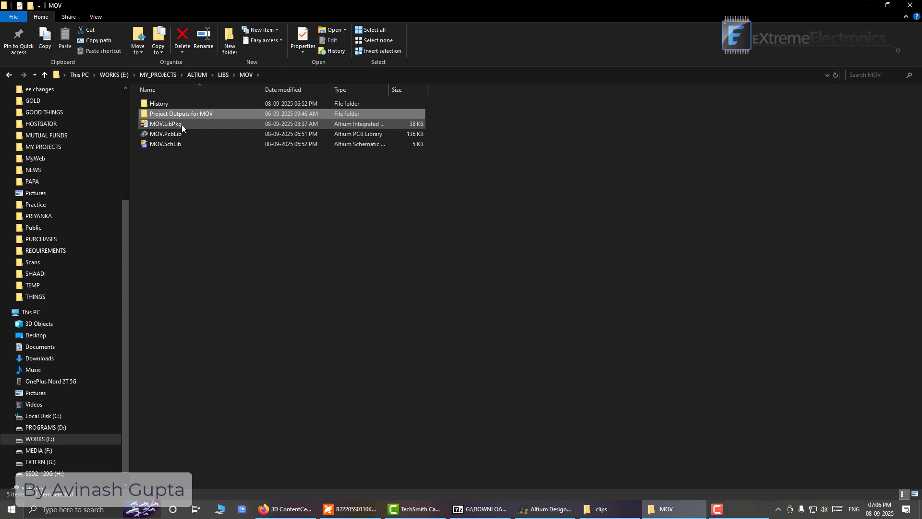
left_click(181, 125)
left_click(183, 137)
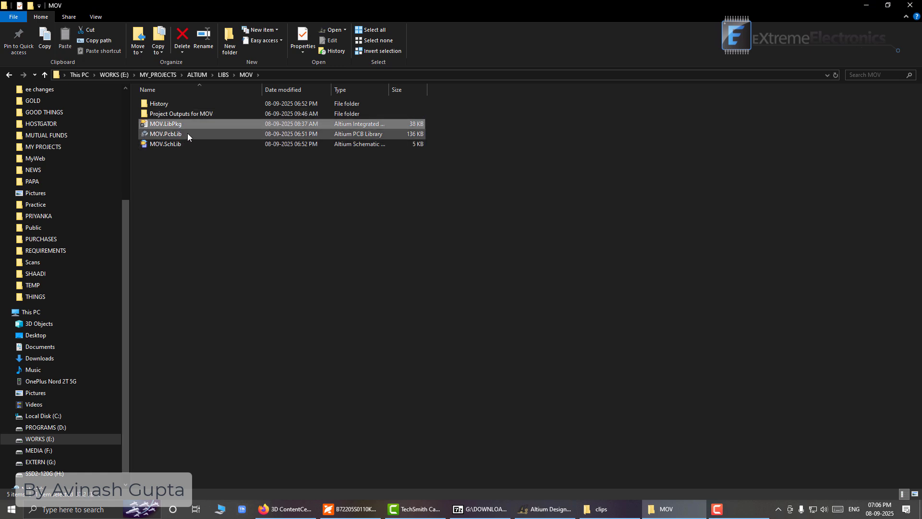
left_click(187, 134)
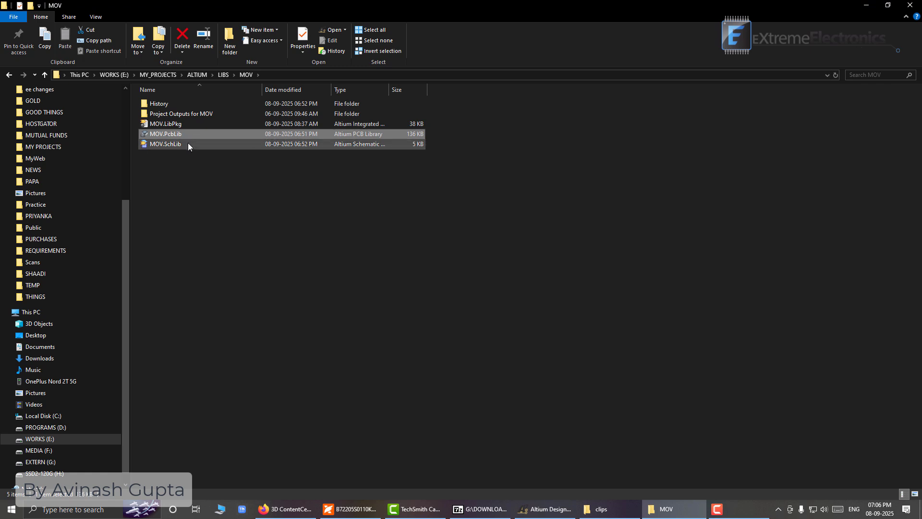
left_click(188, 144)
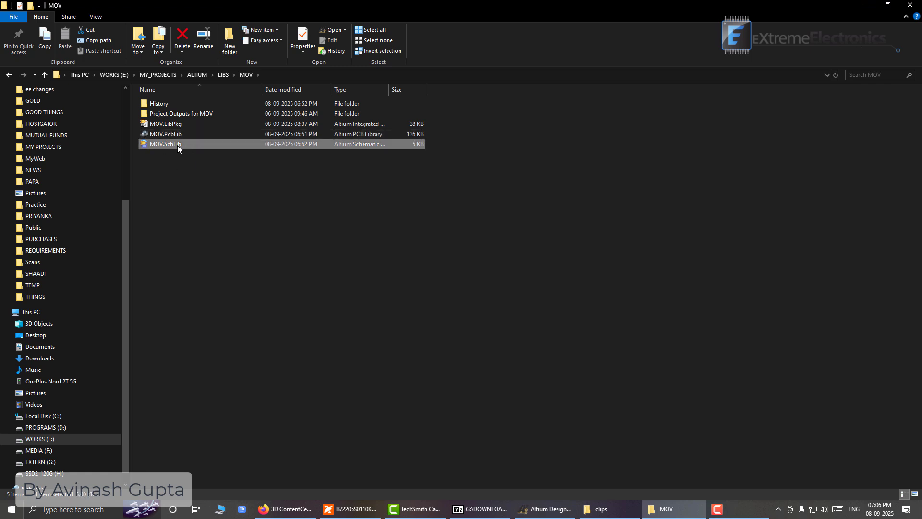
double_click(189, 115)
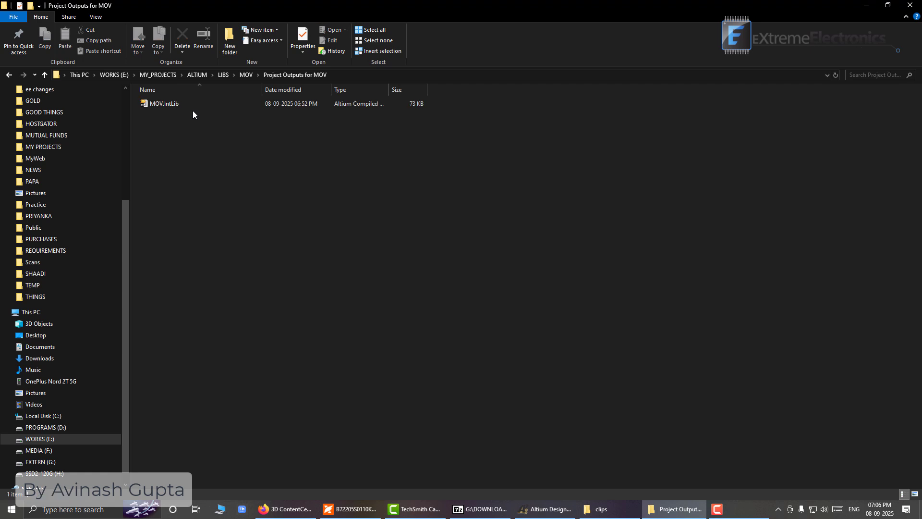
left_click(166, 103)
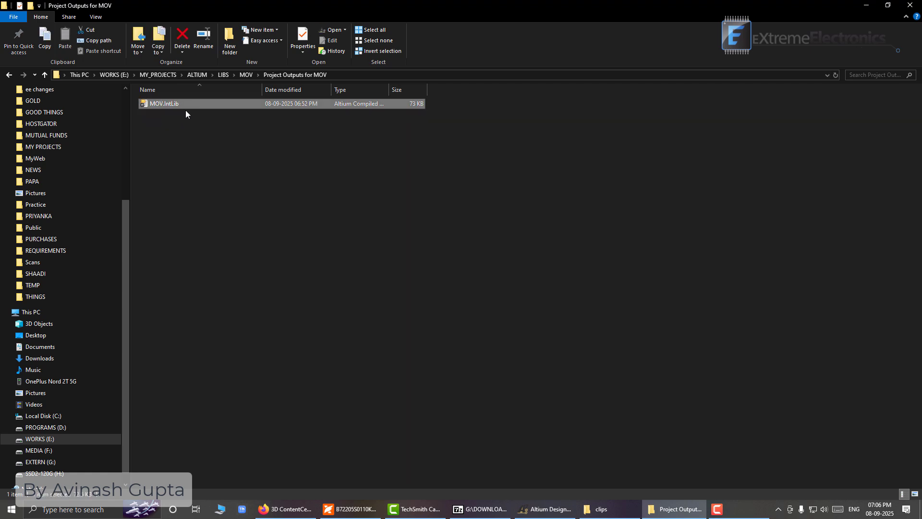